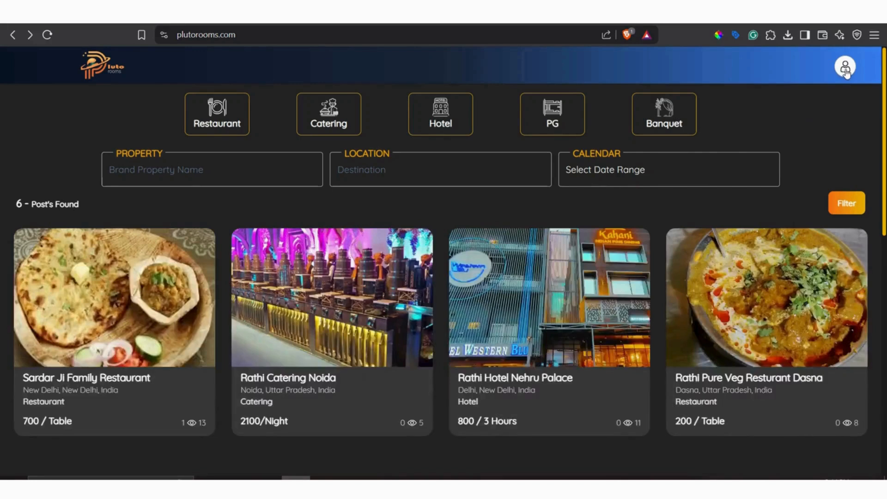
Sign in to the Pluto Rooms site with a Google account.
left_click(846, 70)
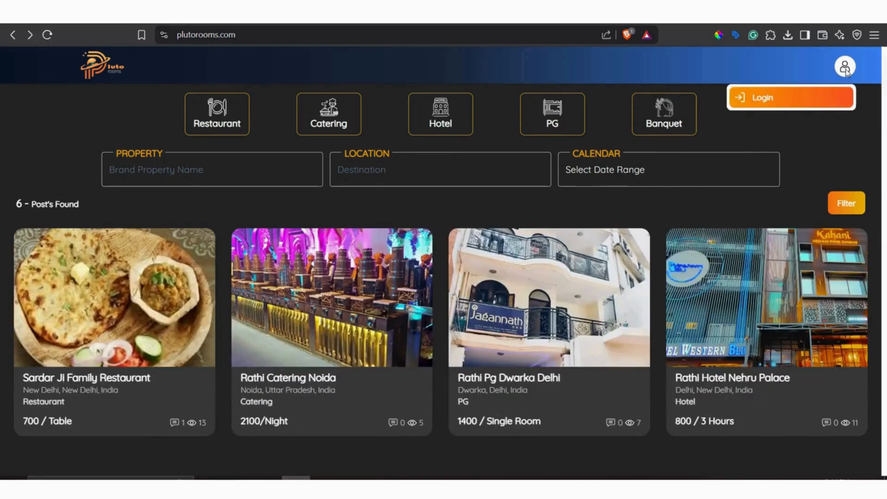
left_click(764, 98)
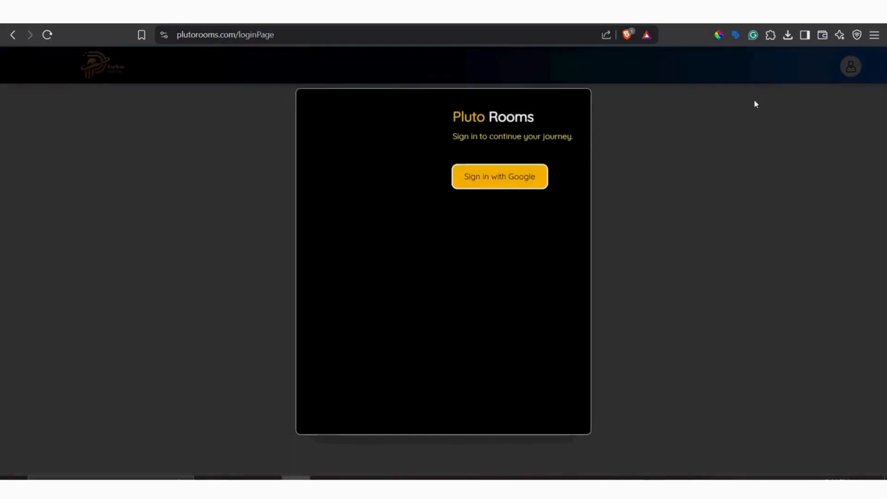
left_click(513, 180)
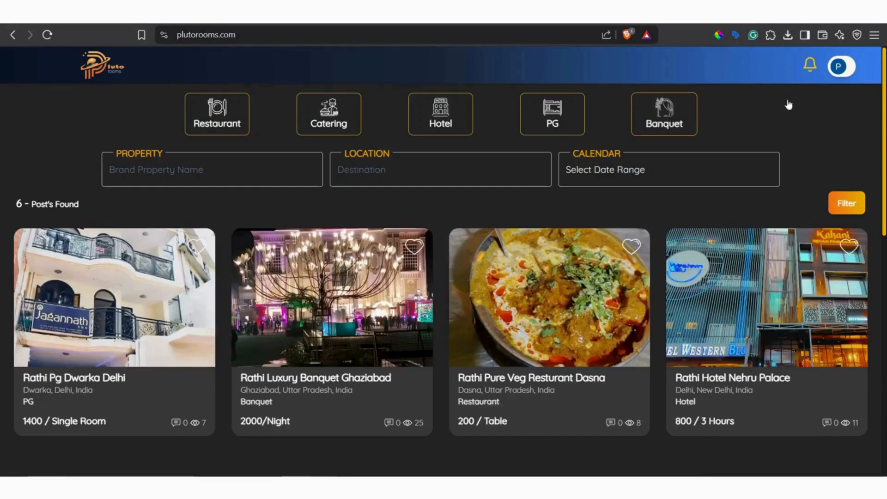
Try to add a brand from the account page without completing the profile details, and return to the home page.
left_click(848, 68)
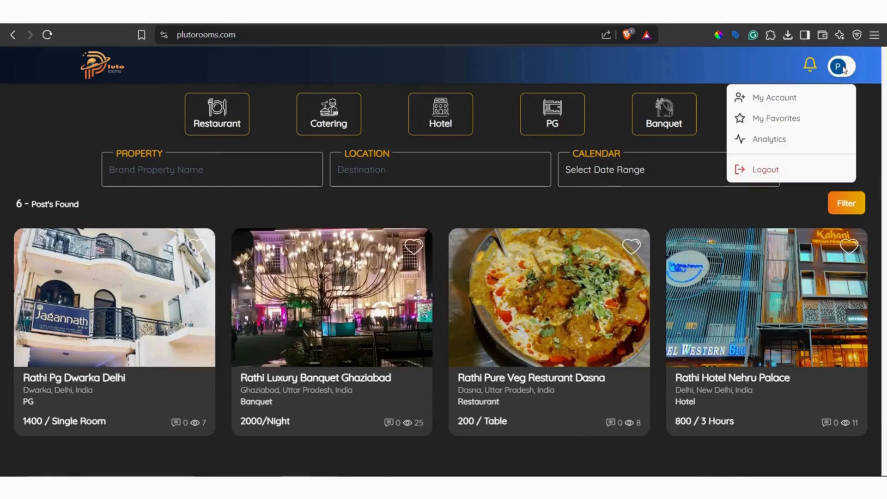
left_click(782, 106)
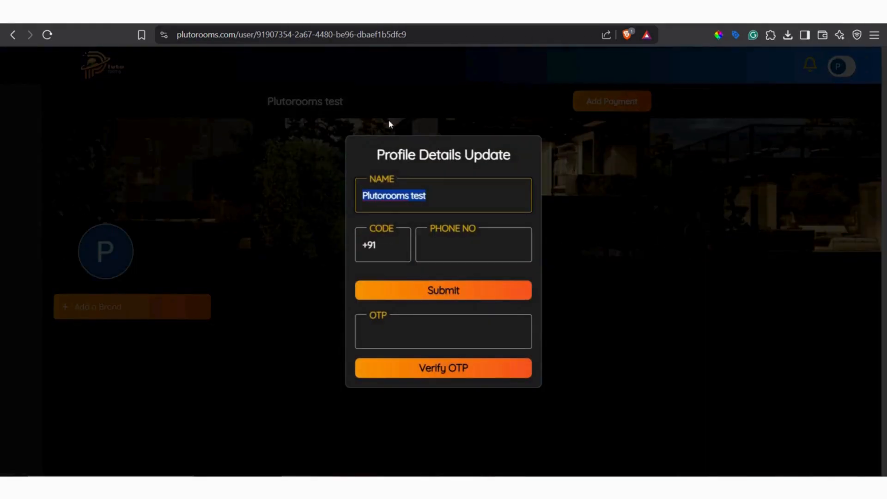
left_click(585, 288)
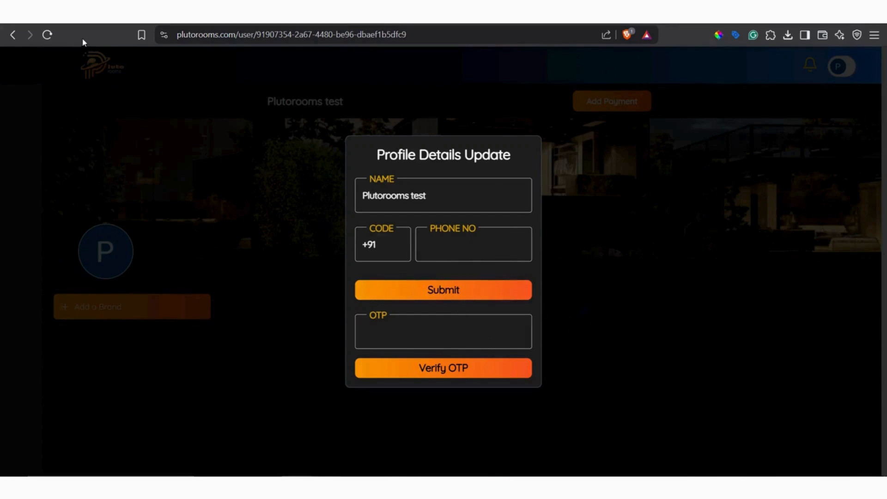
left_click(47, 35)
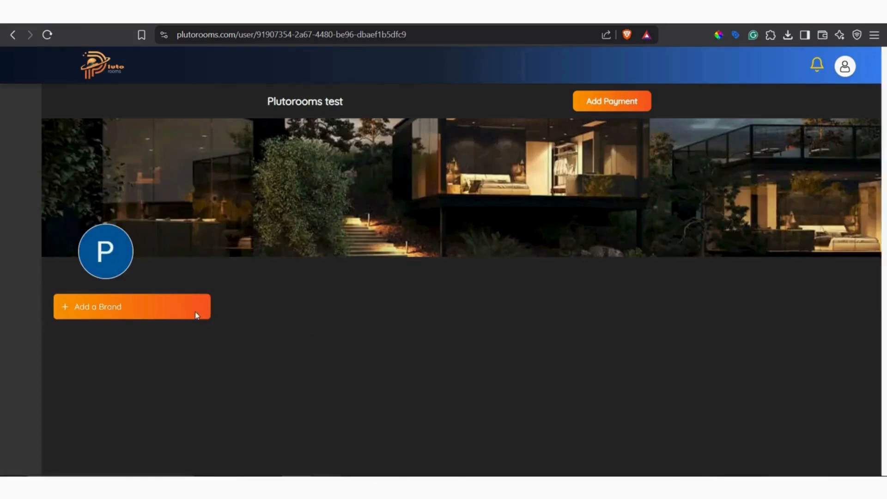
left_click(196, 310)
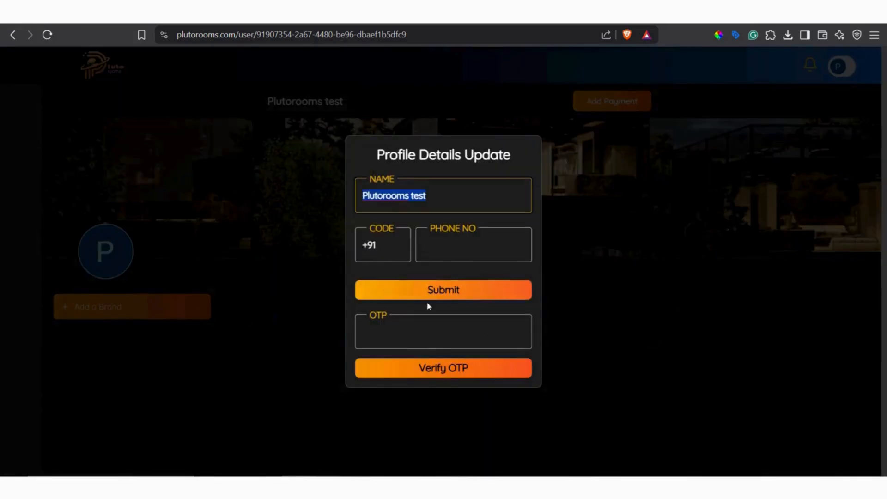
left_click(13, 34)
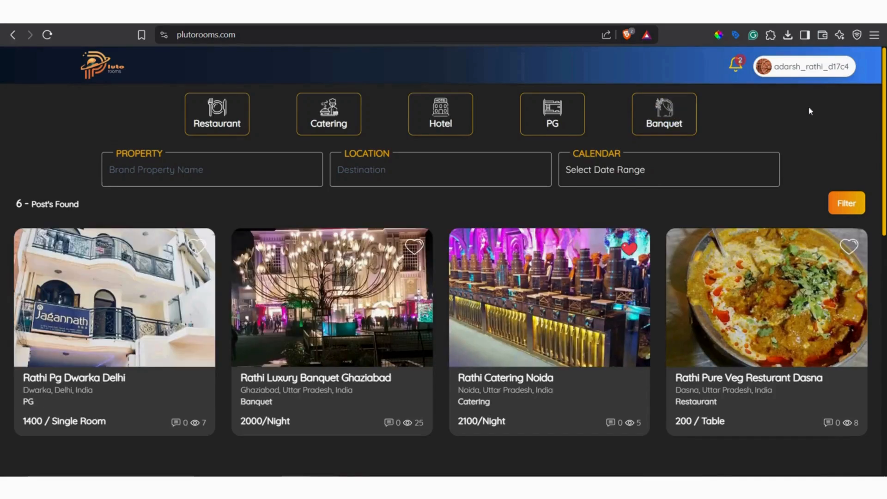
Open the account page and look over the Rathi Hospitality brand's options and properties.
left_click(834, 67)
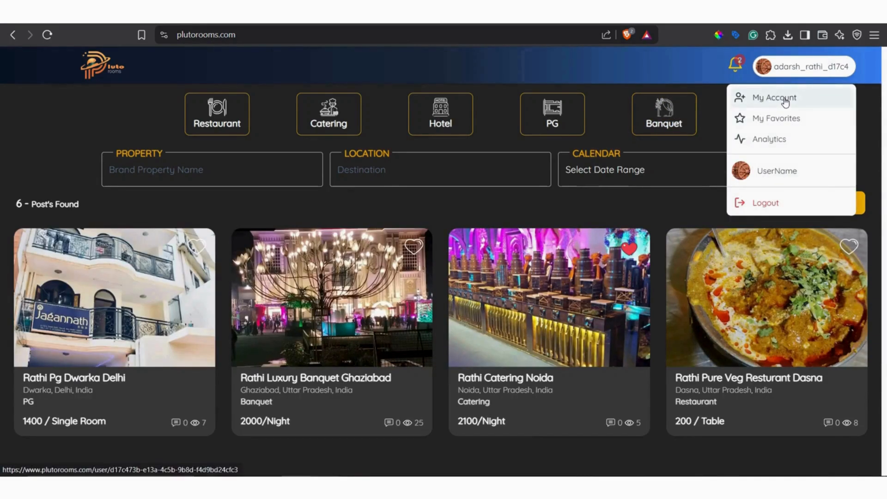
left_click(785, 98)
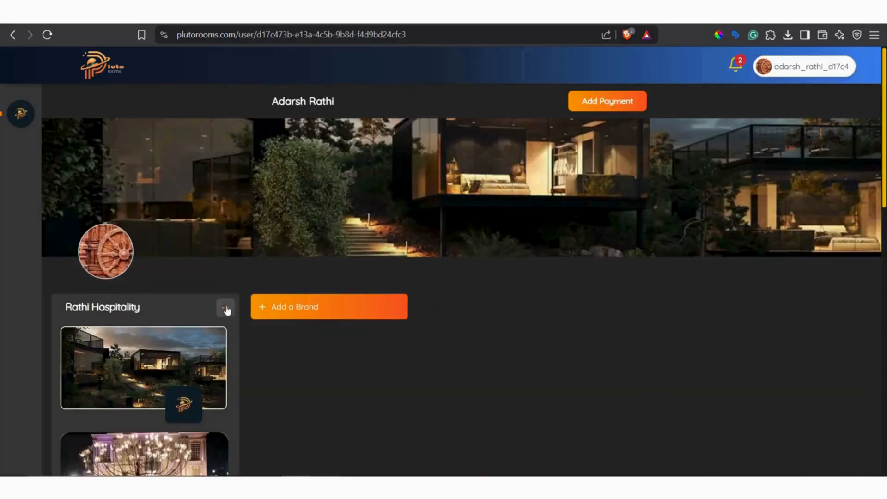
left_click(226, 308)
left_click(485, 365)
scroll(197, 342, "down", 5)
scroll(208, 307, "up", 5)
Examine the name and username in the profile details form and close it without submitting.
left_click(307, 104)
left_click(415, 229)
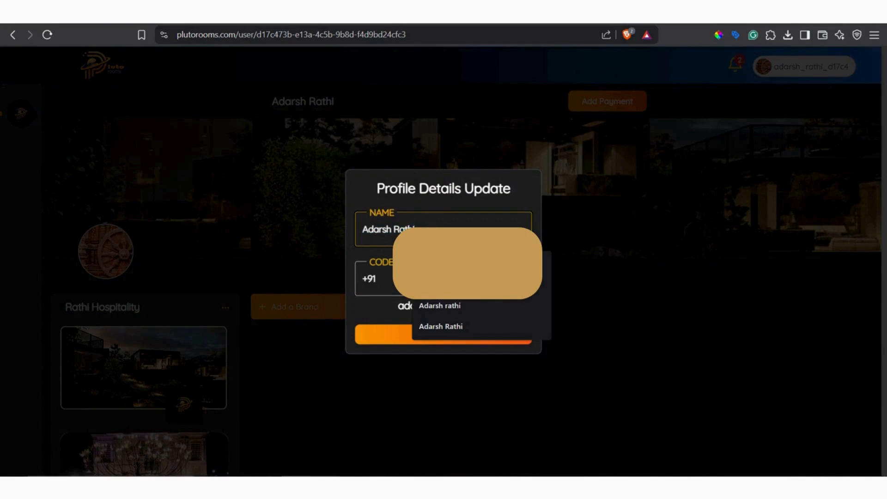
left_click(500, 303)
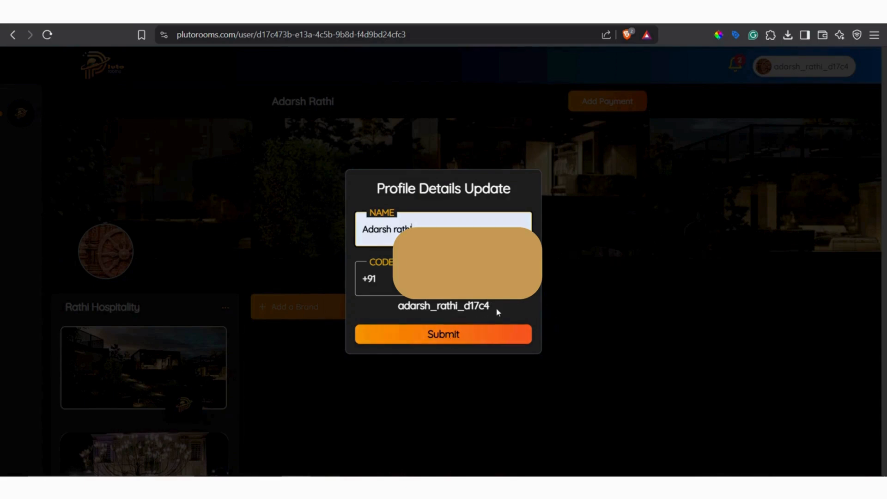
double_click(401, 307)
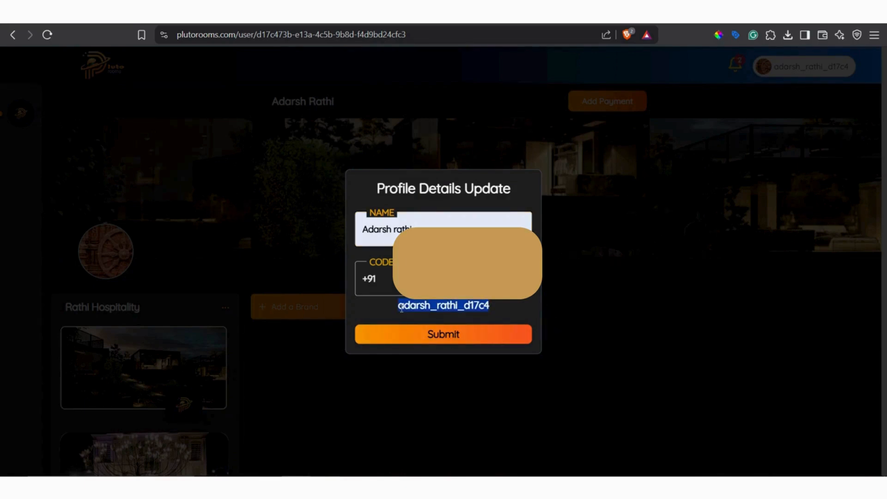
left_click(584, 294)
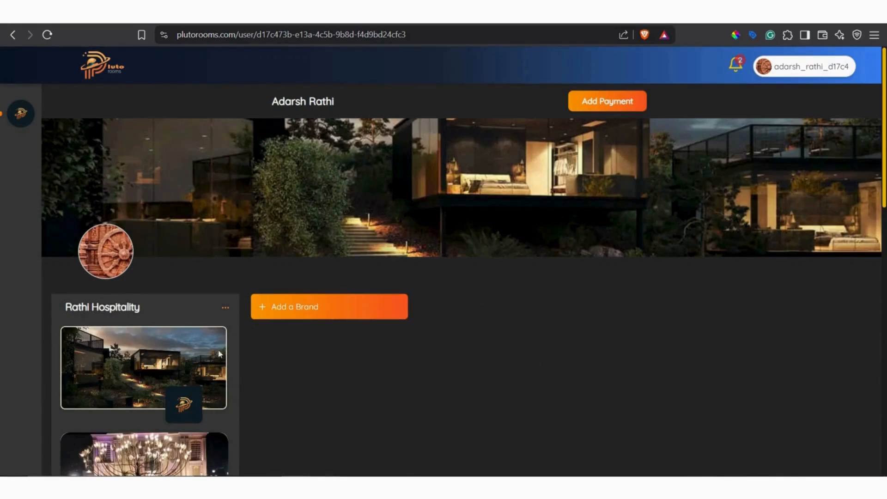
Add a new brand named "yadav weeding hall" to the account.
scroll(149, 303, "down", 5)
scroll(149, 303, "up", 5)
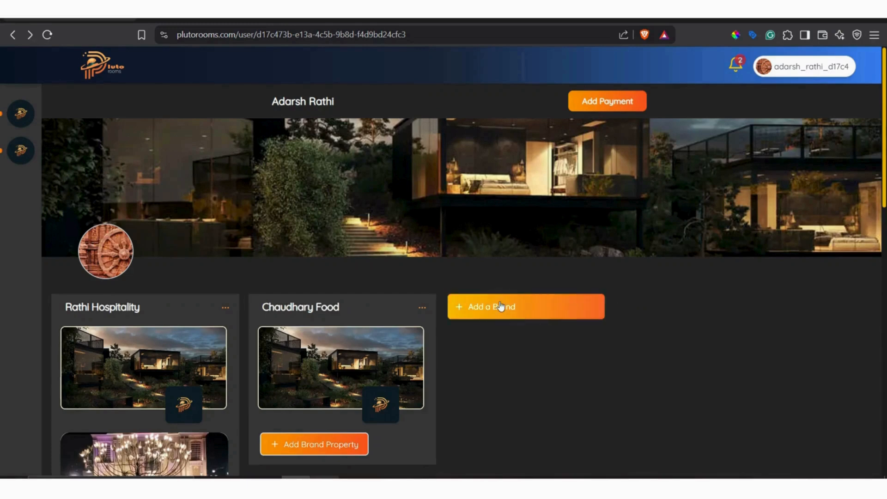
left_click(500, 306)
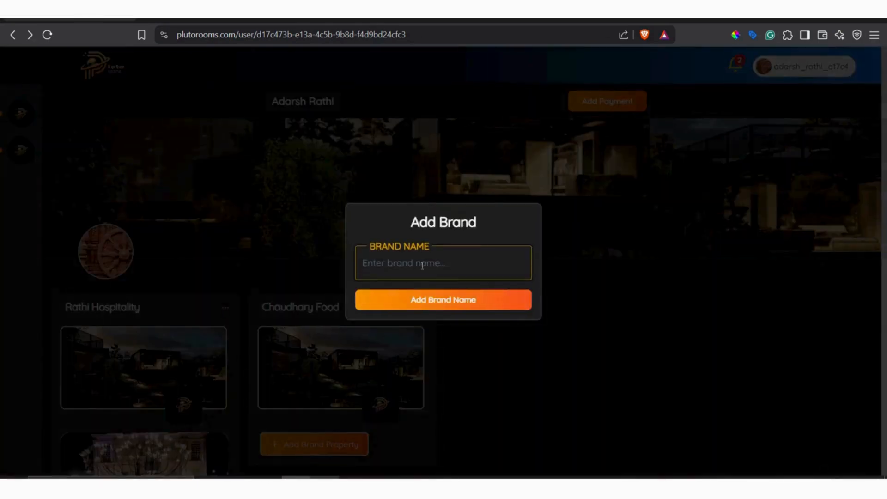
left_click(422, 264)
type("yadav weeding hall")
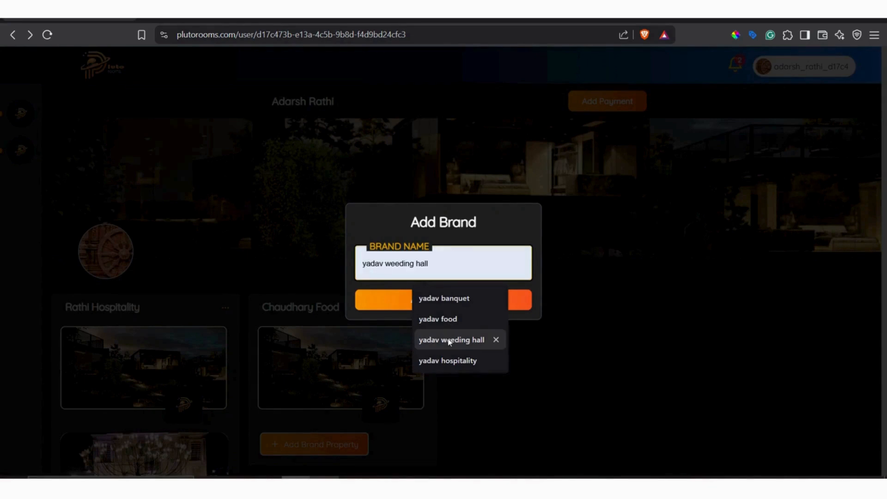
left_click(448, 340)
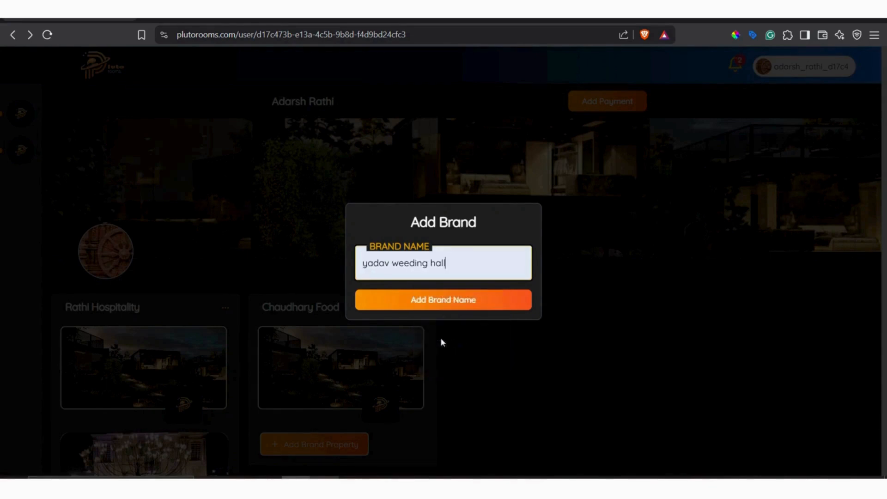
left_click(452, 300)
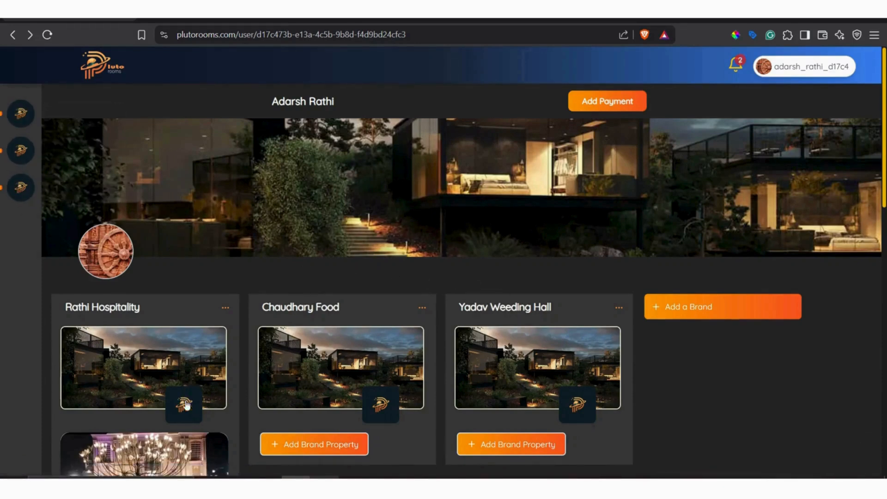
Try to add another brand reusing the name "yadav weeding hall" and close the brand form.
left_click(692, 307)
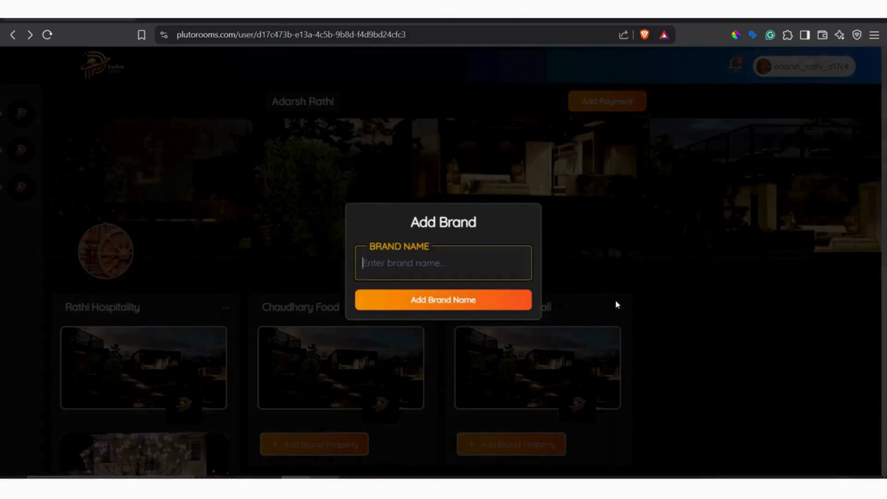
left_click(445, 267)
type("yadav weeding hall")
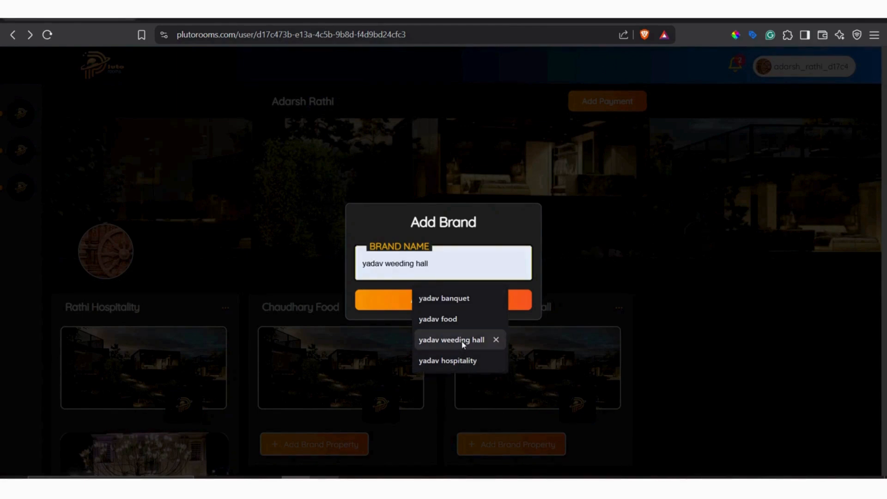
left_click(462, 340)
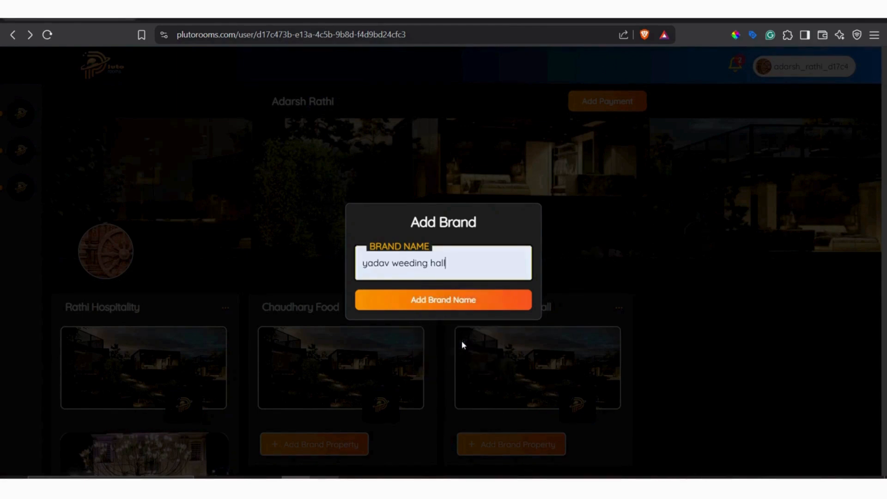
left_click(464, 300)
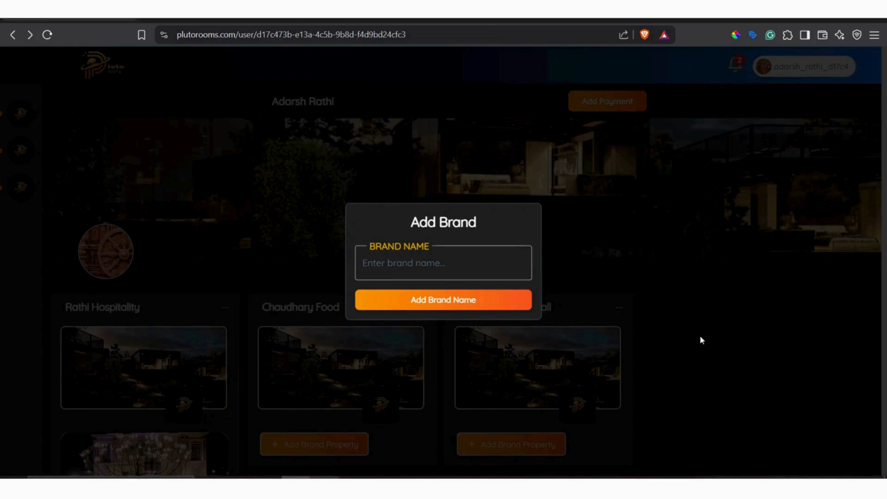
left_click(706, 322)
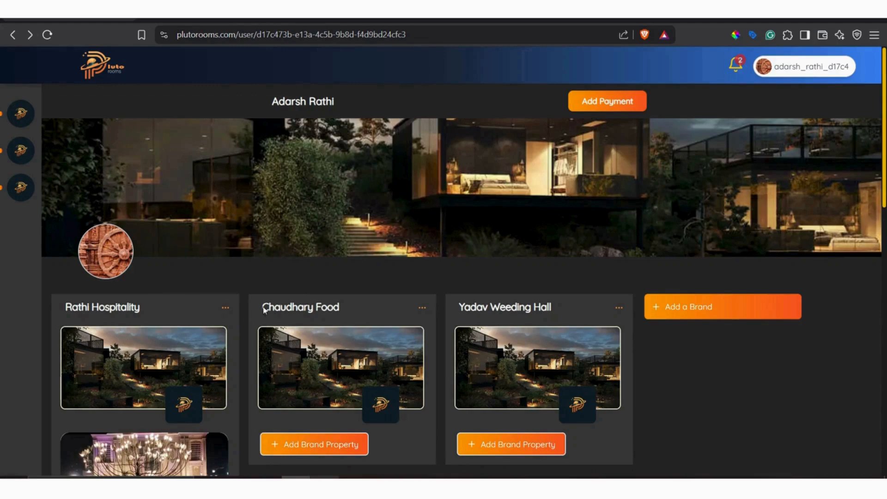
Start a new brand property under the Chaudhary Food brand.
scroll(356, 309, "down", 5)
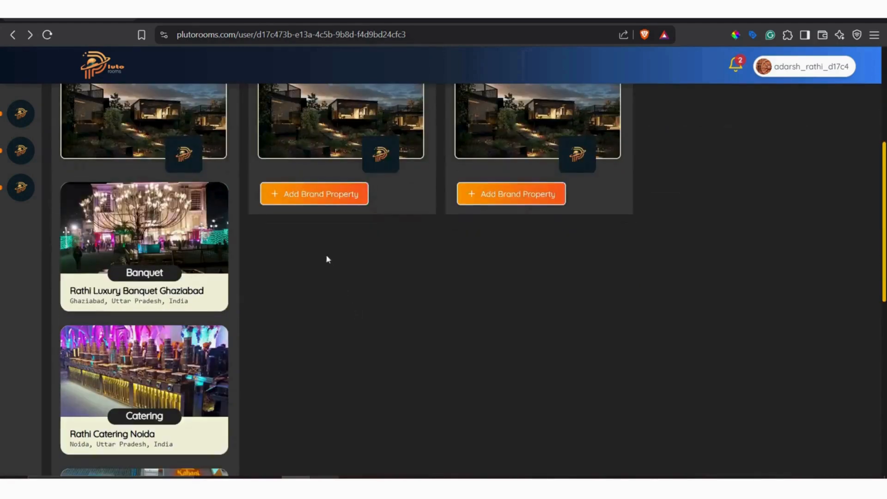
left_click(329, 206)
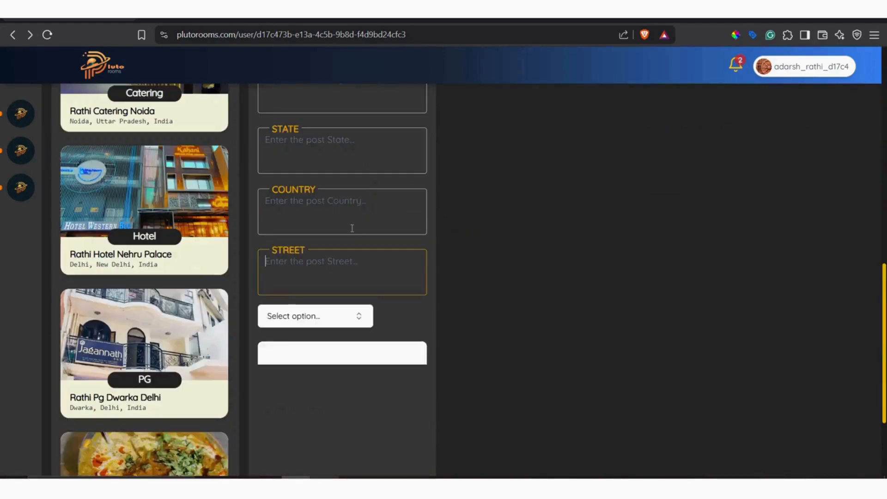
scroll(352, 228, "up", 10)
scroll(339, 229, "down", 5)
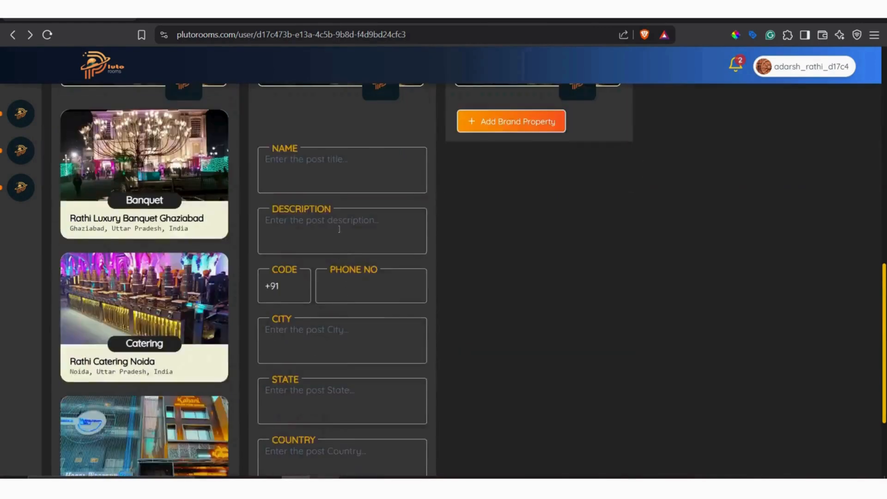
left_click(321, 175)
type("cha")
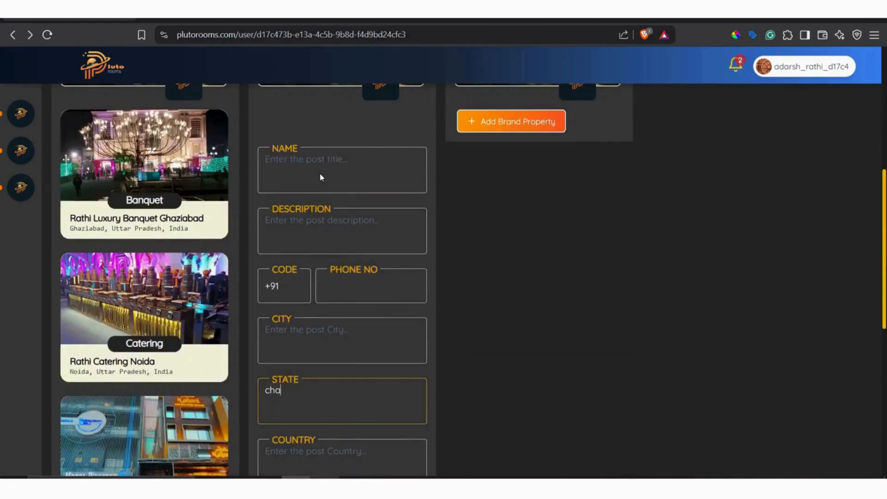
Name the new Chaudhary Food property "chaudhary veg restarant ghaizabad".
left_click(320, 174)
type("c")
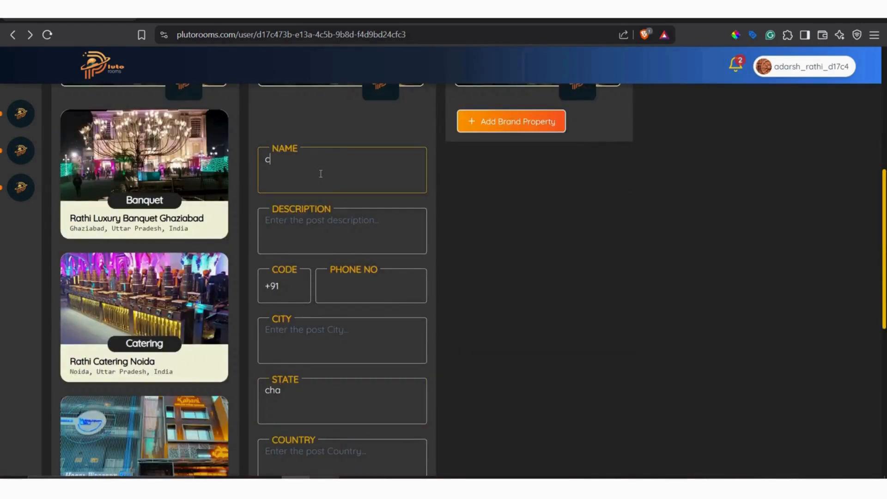
type("haud")
type("hary ")
type("food")
key("BackSpace")
key("BackSpace")
key("BackSpace")
key("BackSpace")
key("BackSpace")
type("veg ")
type("doo")
key("BackSpace")
key("BackSpace")
key("BackSpace")
type("f")
key("BackSpace")
type("restu")
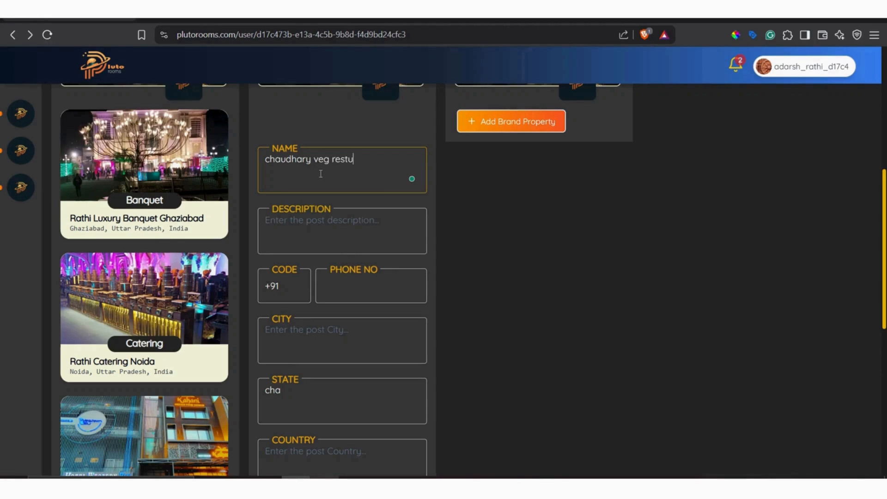
key("BackSpace")
type("arant ")
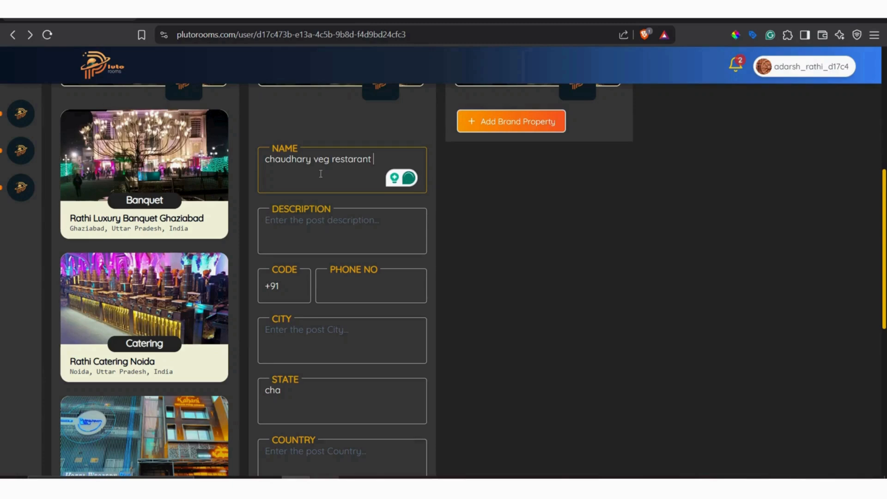
type("ghaizabad")
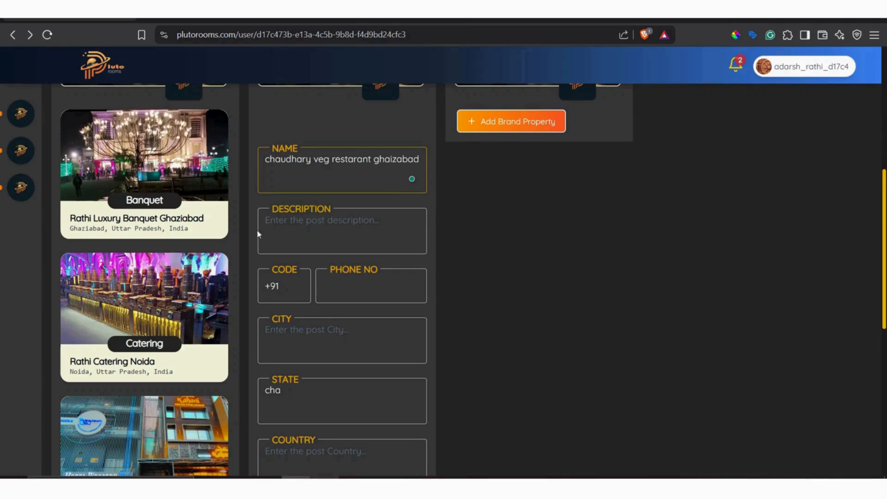
Enter "this is best veg" as the property description and accept the spelling correction "Restaurant Ghaizabad" in the name.
left_click(303, 237)
type("this is best ve")
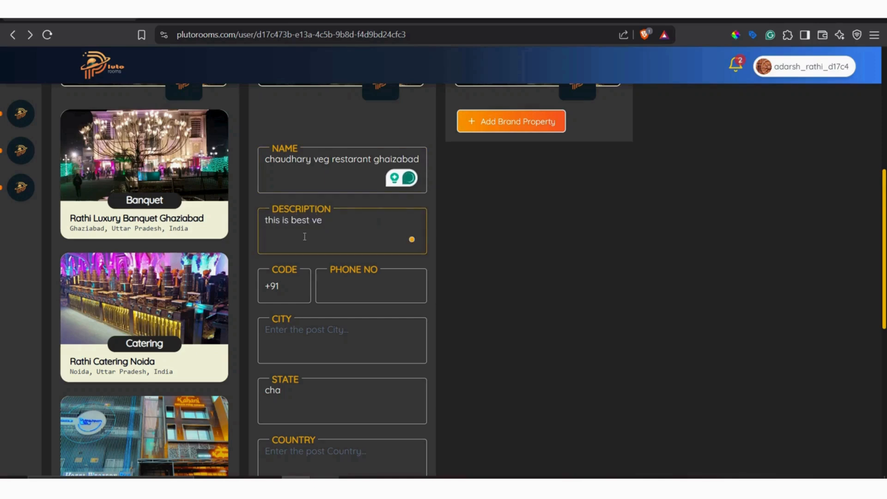
type("g")
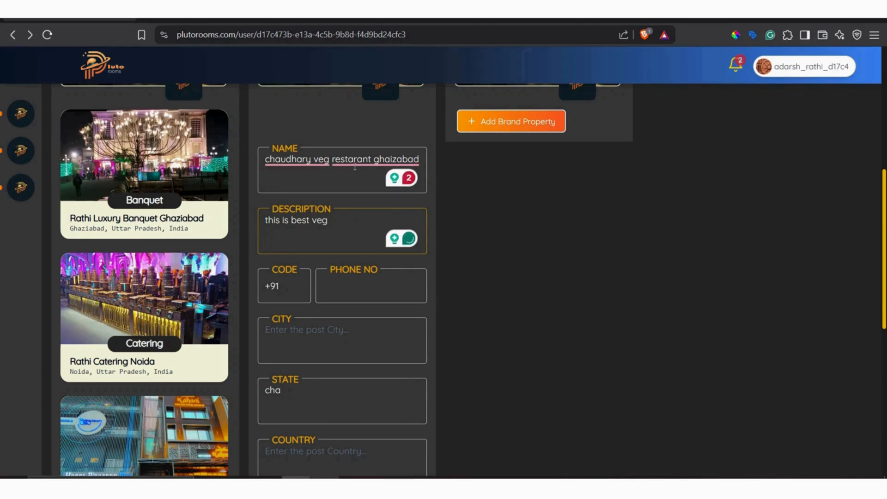
mouse_move(357, 159)
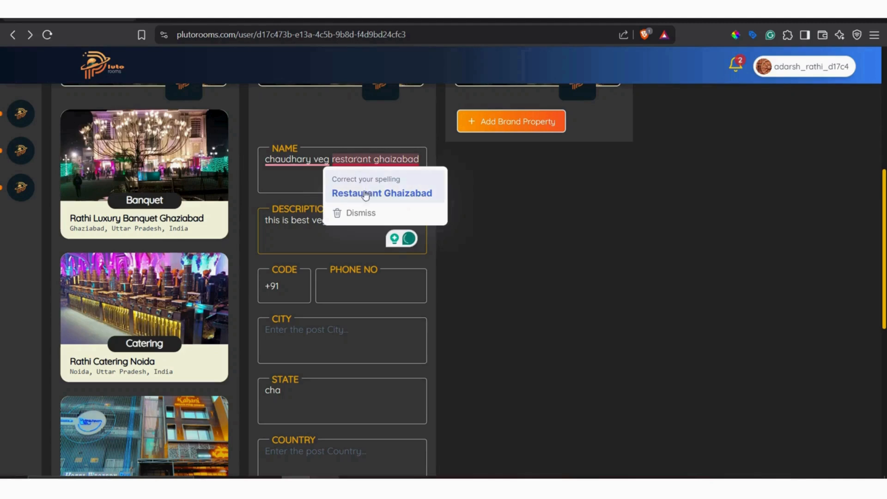
left_click(365, 193)
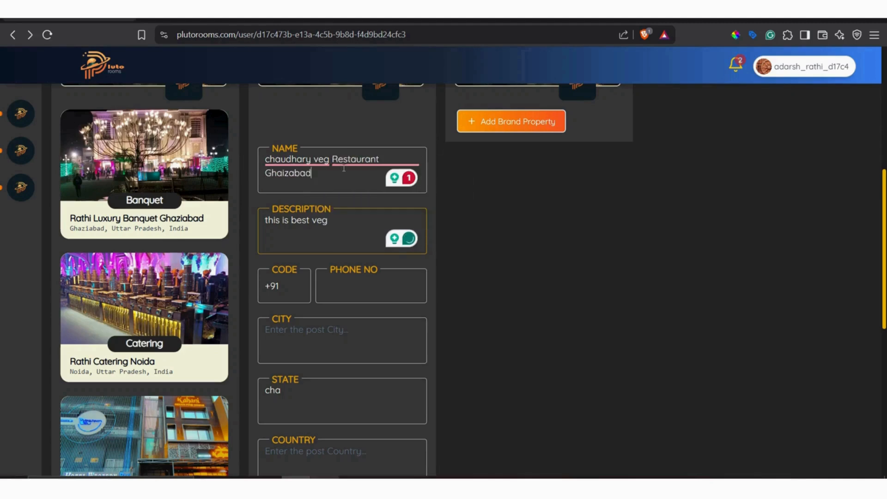
Enter "noida" as the property's city.
left_click(358, 286)
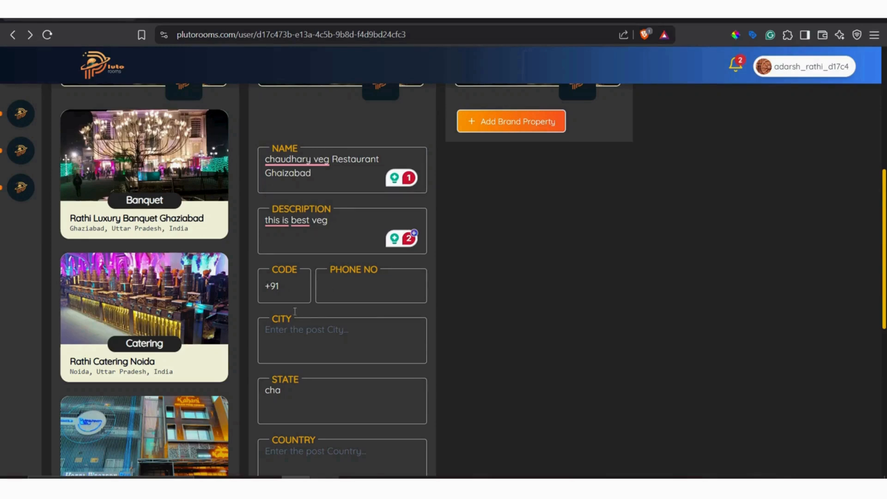
left_click(321, 342)
type("noida")
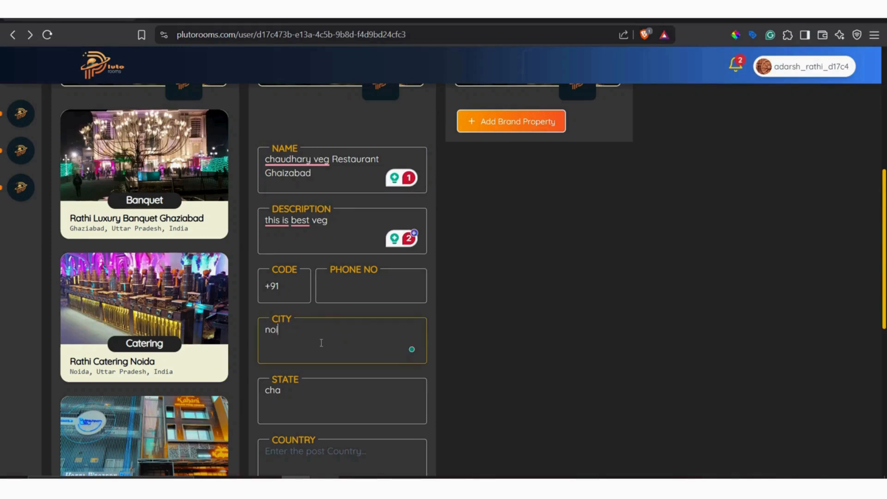
Replace the text in the property's state field with "uttarpradesh".
left_click(318, 397)
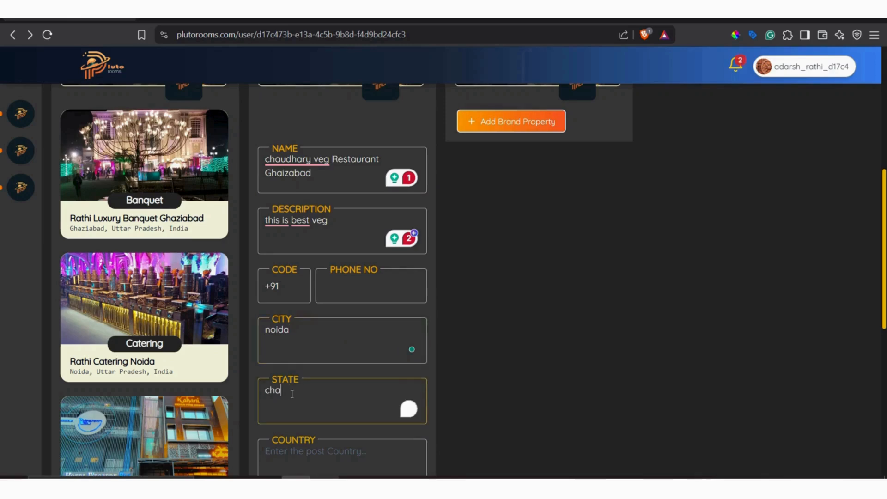
key("BackSpace")
key("BackSpace")
key("BackSpace")
type("uttar")
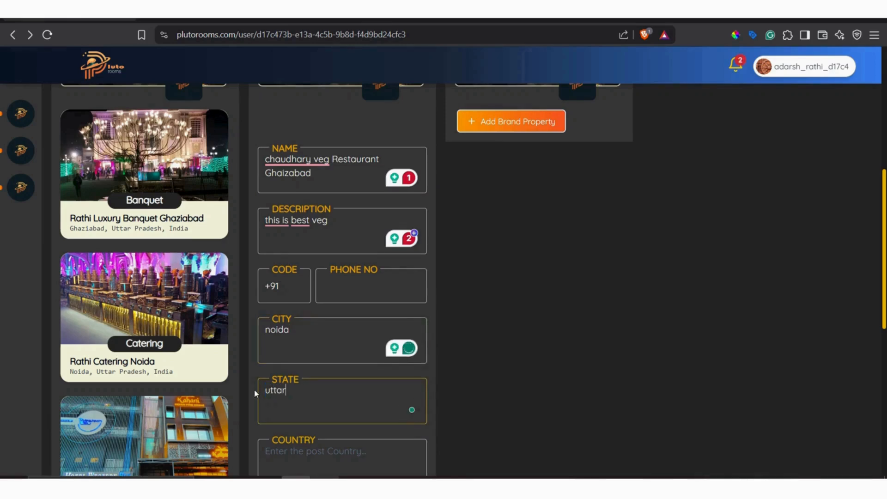
type("pradesh")
Change the property's city to "ghaziabad".
left_click(295, 338)
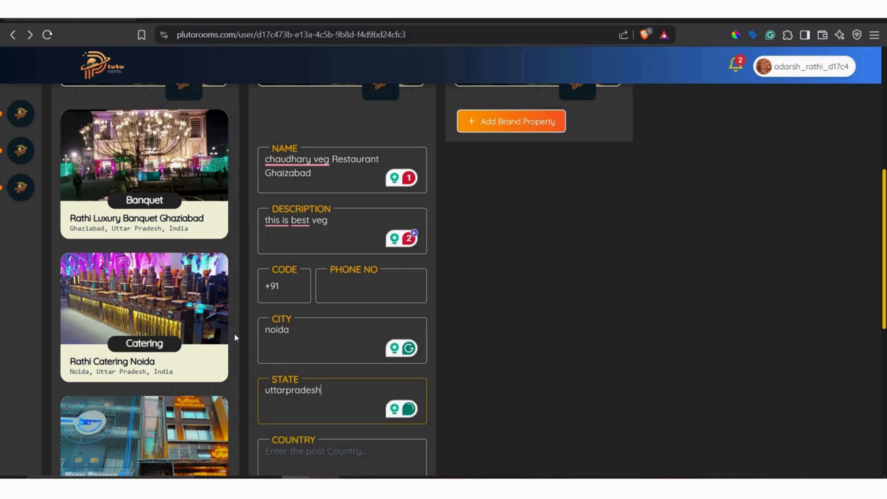
key("ctrl+a")
type("ghaziabad")
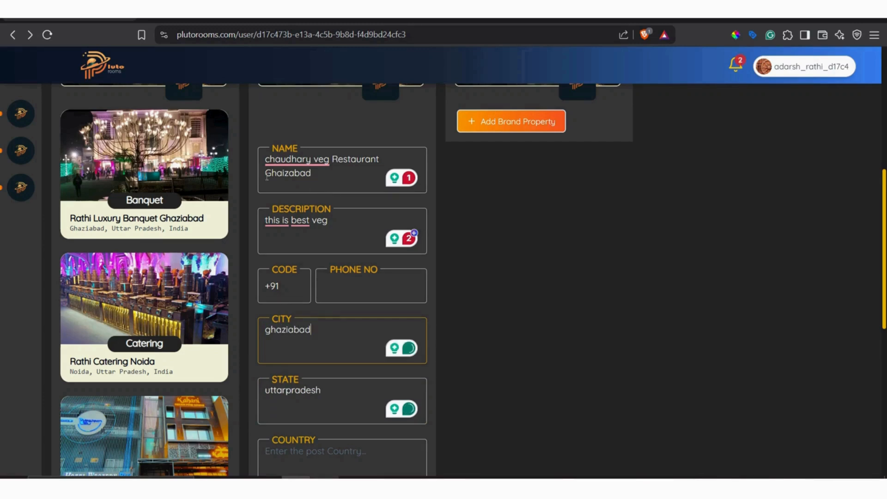
left_click_drag(315, 179, 248, 177)
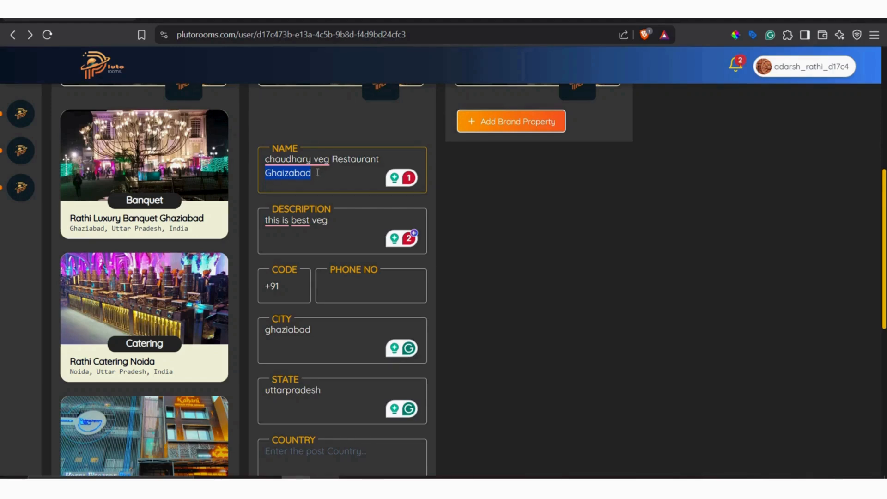
Enter "india" as the property's country.
scroll(319, 328, "down", 5)
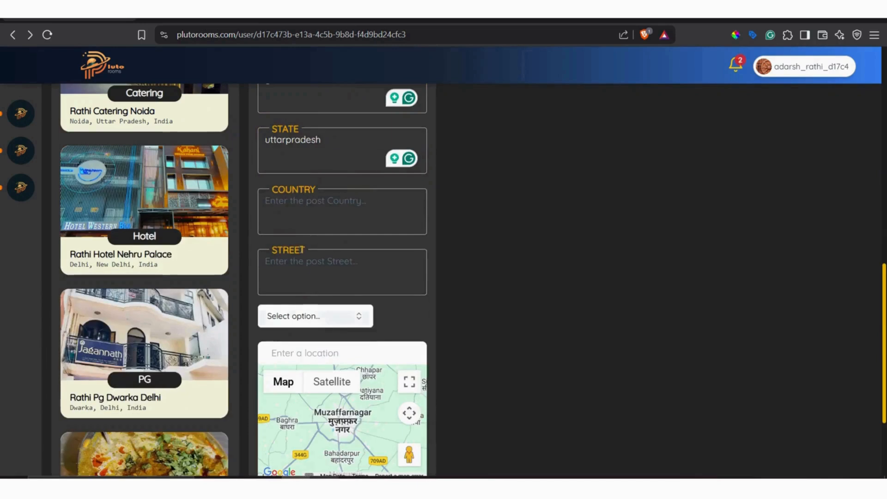
left_click(301, 212)
type("india")
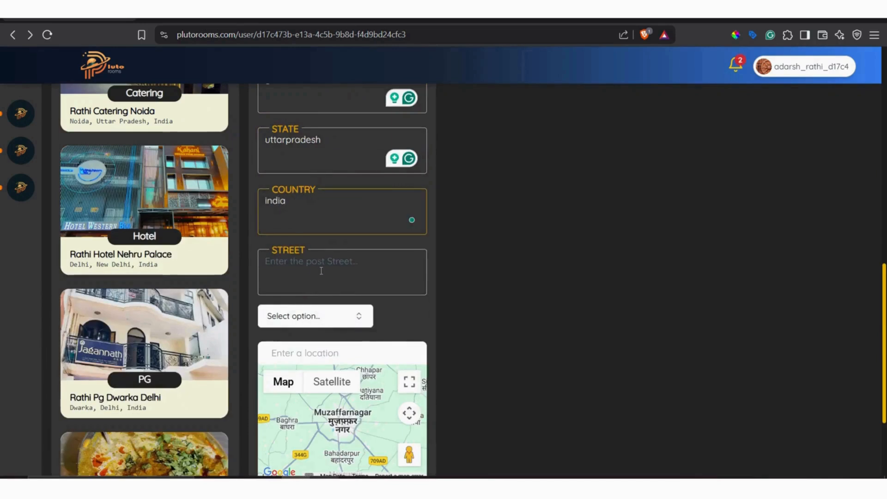
Fill in the property's street address with the house number and a nearby landmark.
left_click(321, 271)
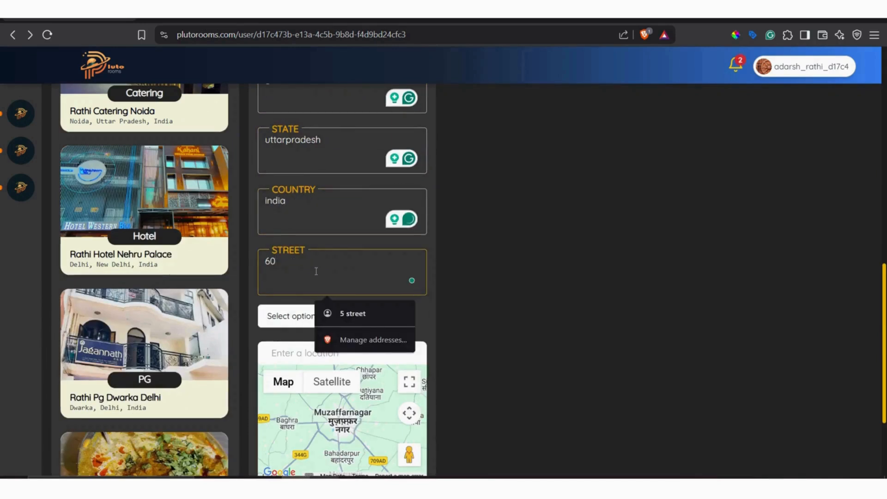
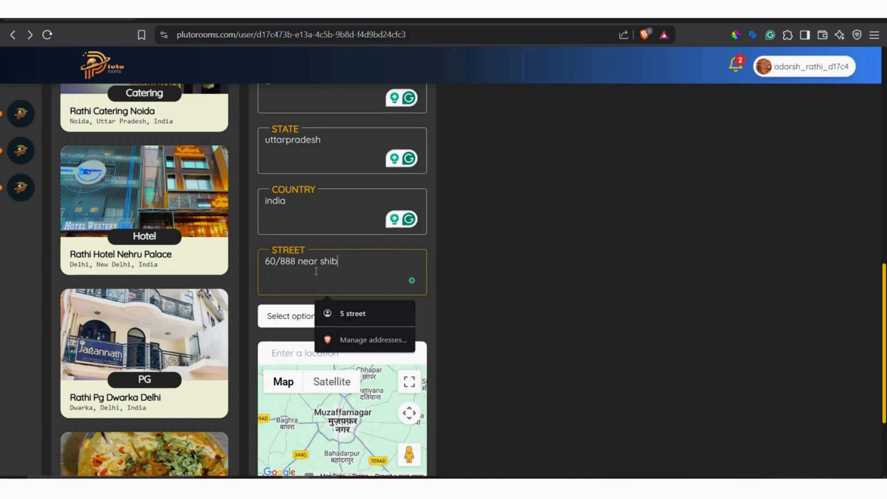
Set the property type to Restaurant.
left_click(301, 323)
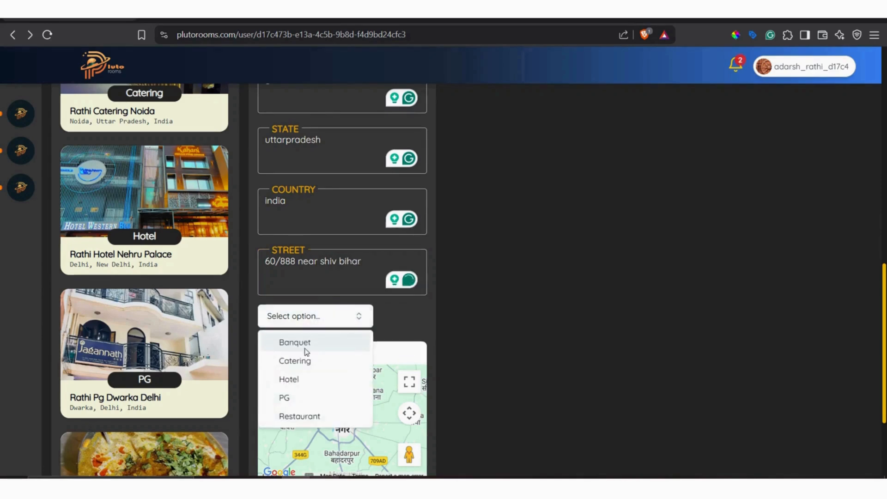
left_click(310, 414)
scroll(372, 297, "up", 11)
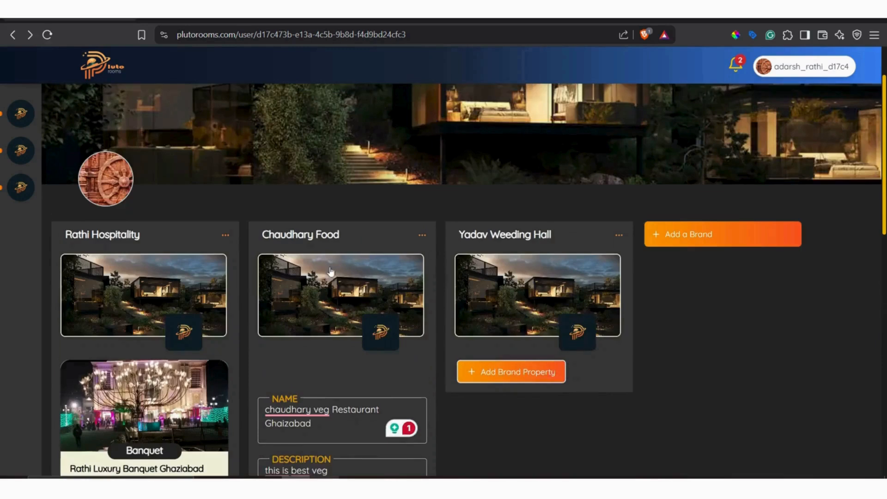
Search for the map location and choose "Ghaziabad, Uttar Pradesh, India" for the property.
scroll(336, 375, "down", 12)
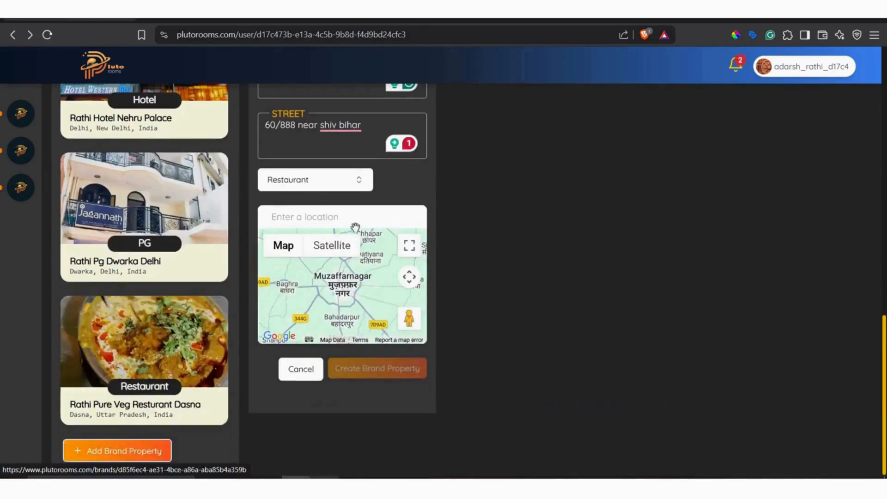
left_click(338, 217)
type("ghaiz")
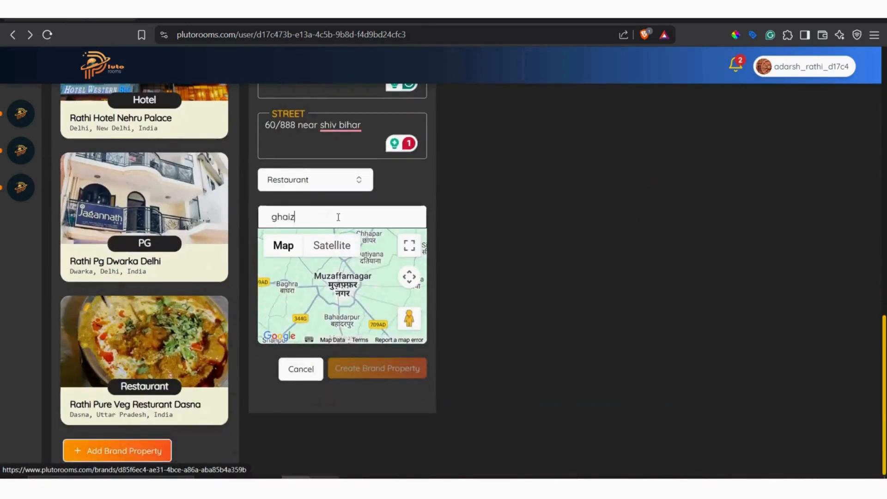
left_click(317, 236)
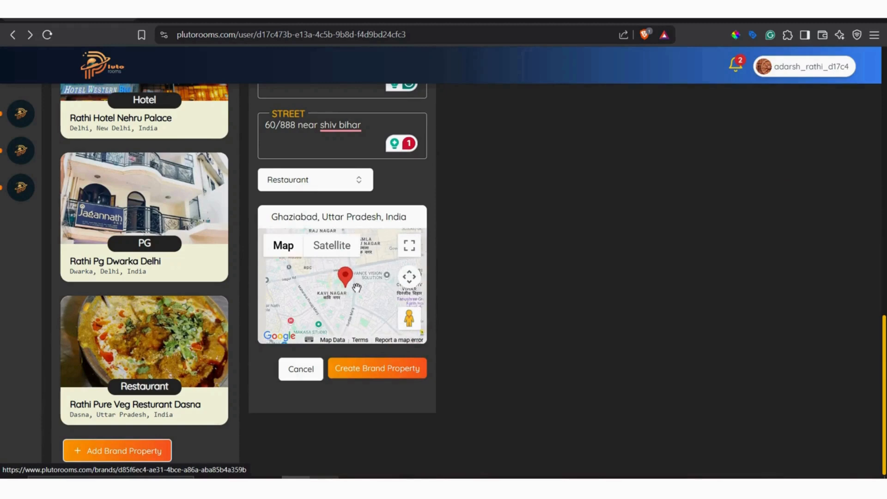
Examine the pinned Ghaziabad location on the map at several zoom levels and in full-screen view.
scroll(357, 288, "down", 3)
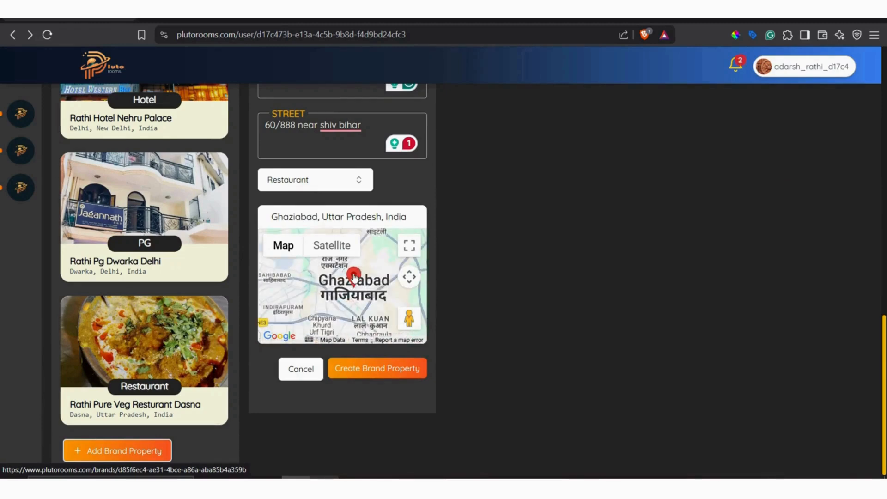
mouse_move(355, 280)
left_mouse_down()
mouse_move(286, 288)
mouse_move(345, 286)
left_mouse_up()
scroll(379, 282, "down", 2)
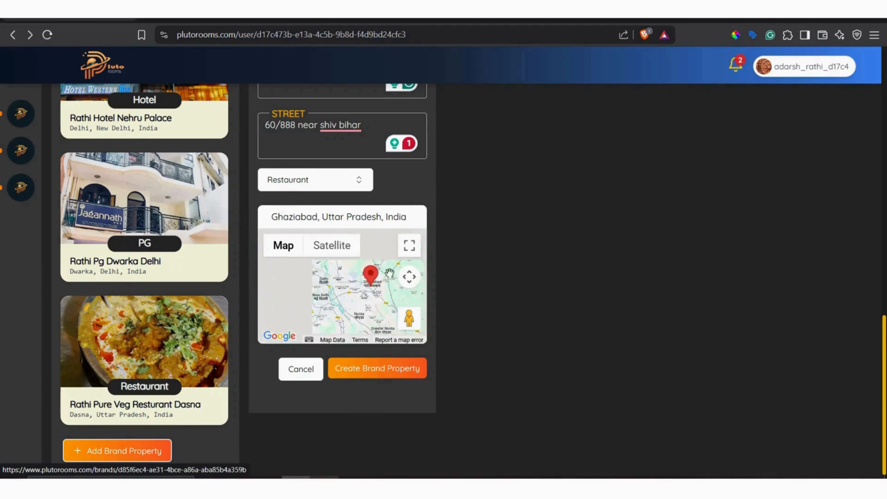
key("F11")
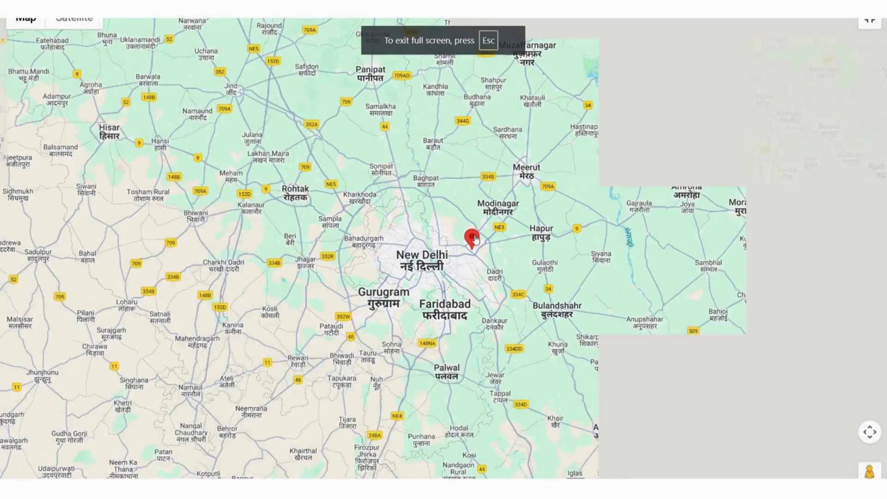
scroll(476, 239, "down", 3)
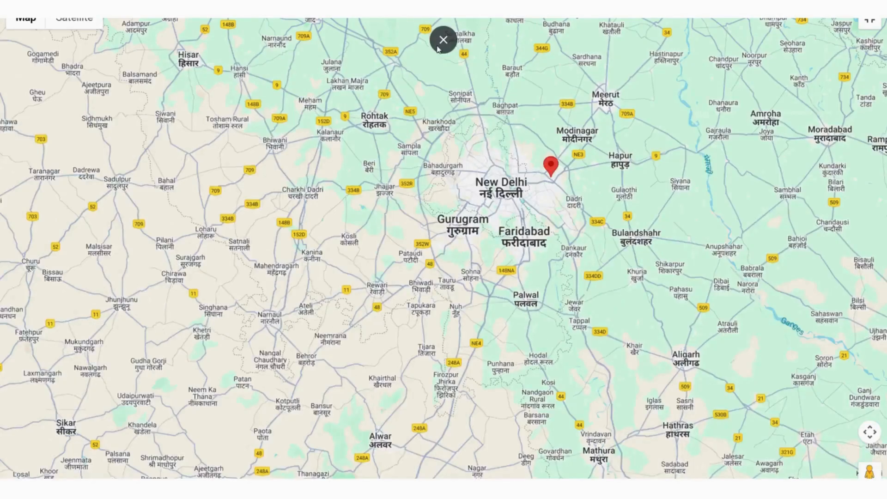
left_click(439, 48)
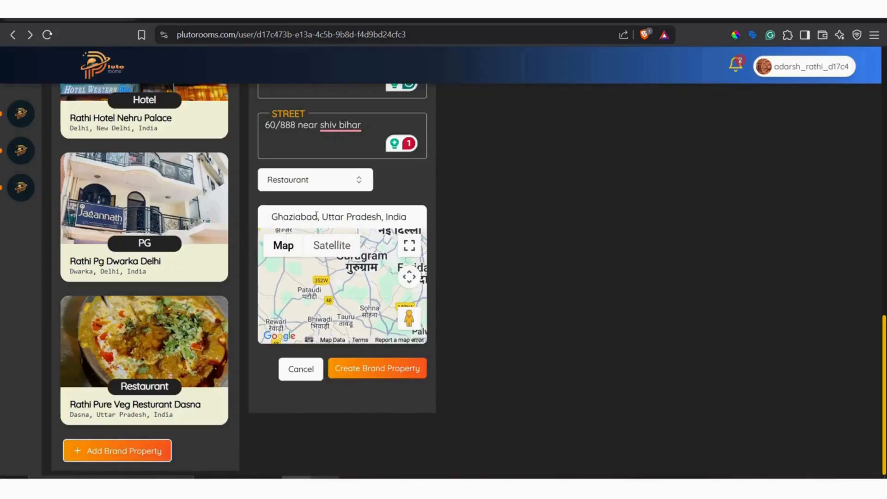
left_click(314, 216)
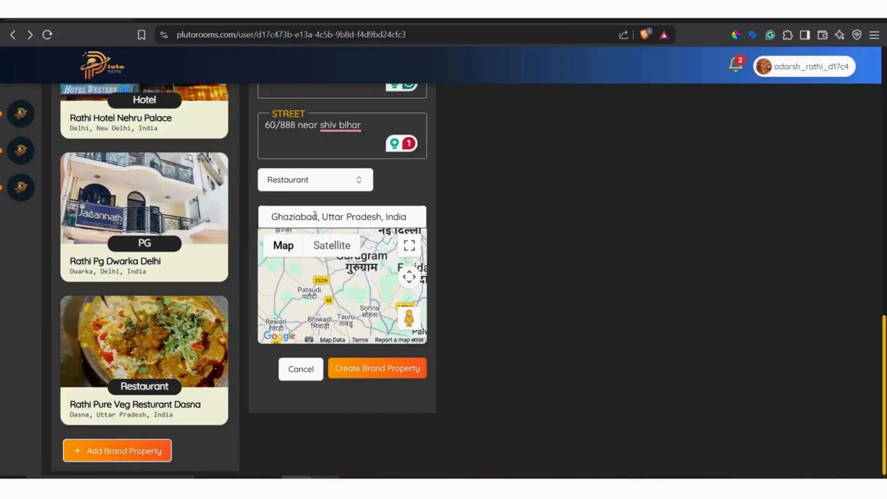
key("ctrl+a")
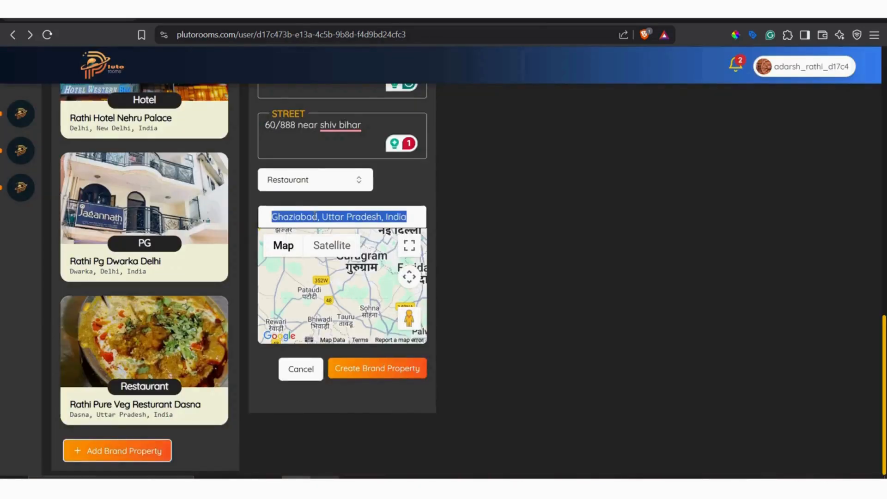
Fill in the property's phone number and try to create the brand property.
scroll(545, 311, "up", 14)
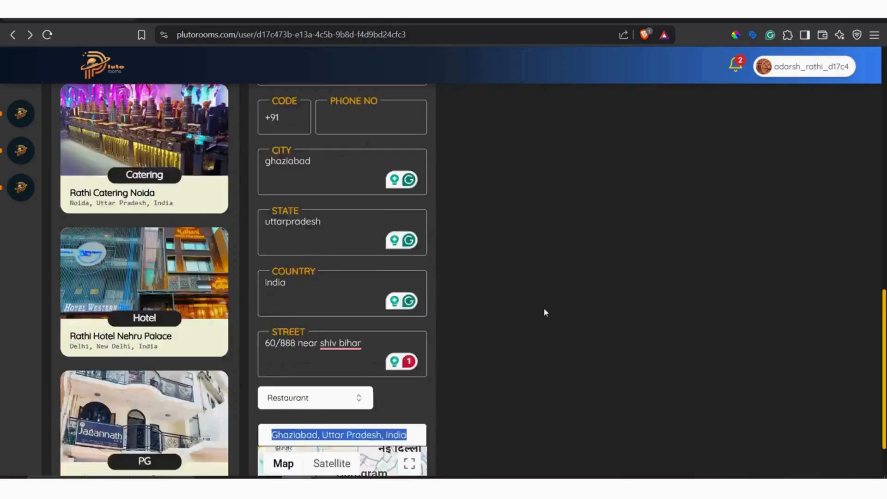
scroll(475, 342, "down", 5)
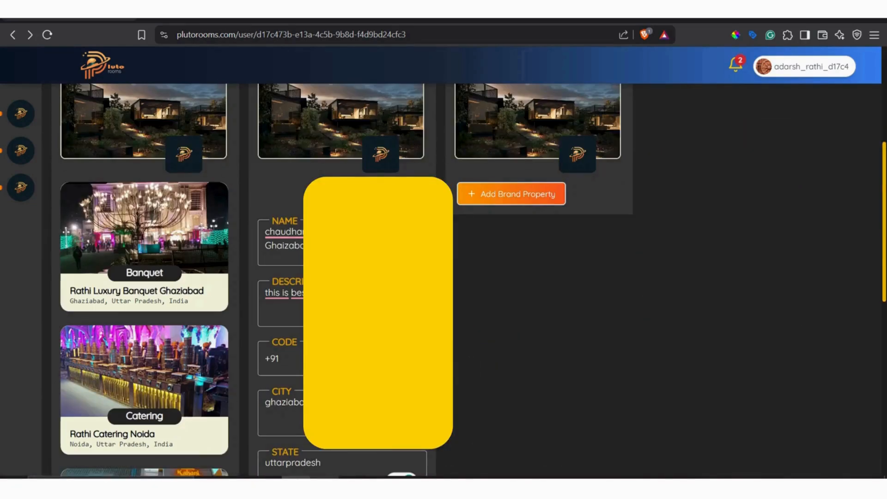
scroll(375, 358, "down", 10)
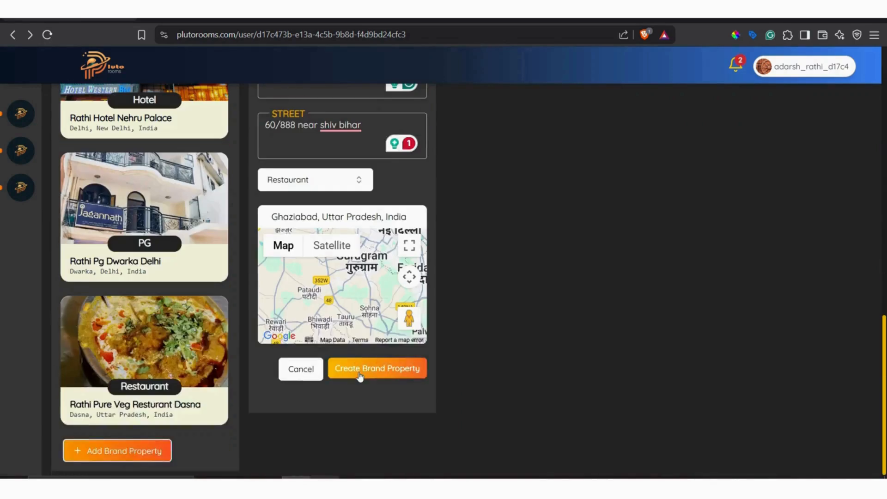
left_click(360, 376)
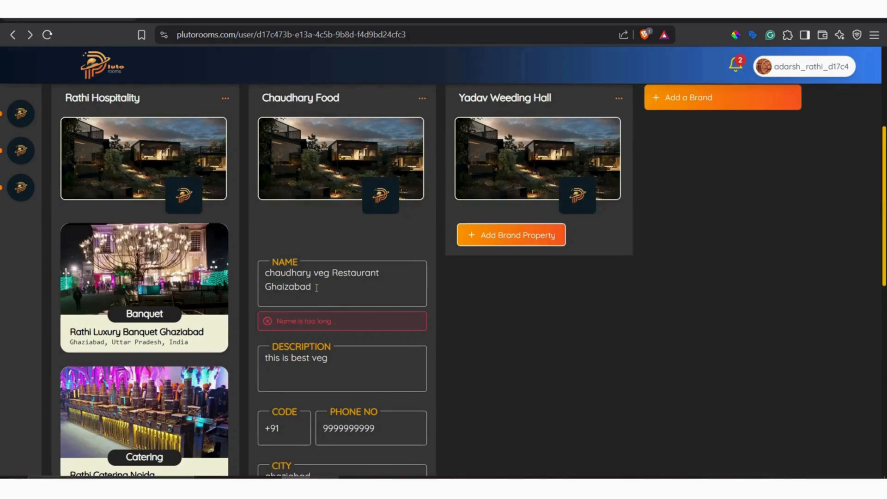
Replace "Restaurant" with "food" in the property name and create the brand property.
left_click_drag(311, 288, 269, 291)
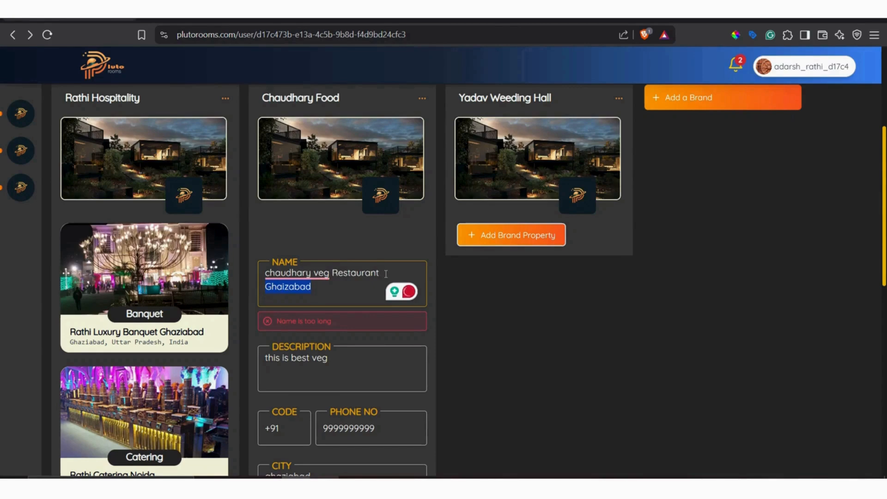
key("BackSpace")
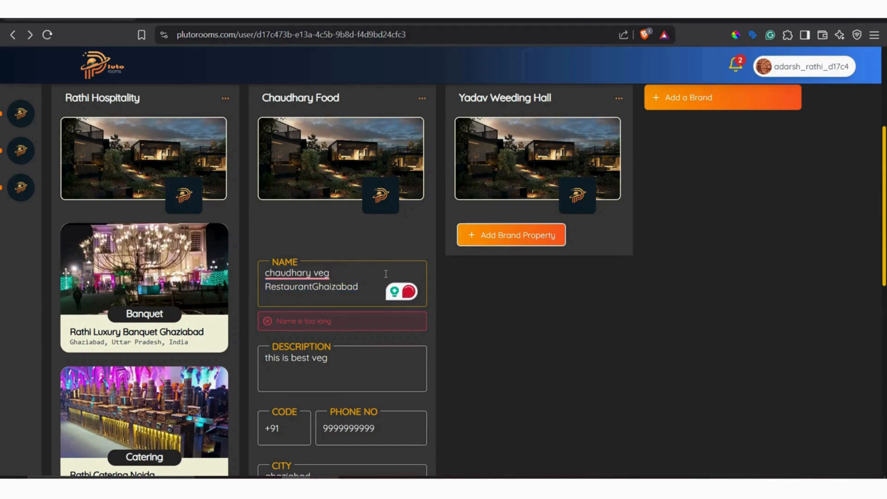
key("BackSpace")
key("BackSpace")
key("BackSpace")
key("BackSpace")
key("BackSpace")
key("BackSpace")
key("BackSpace")
key("BackSpace")
key("BackSpace")
key("BackSpace")
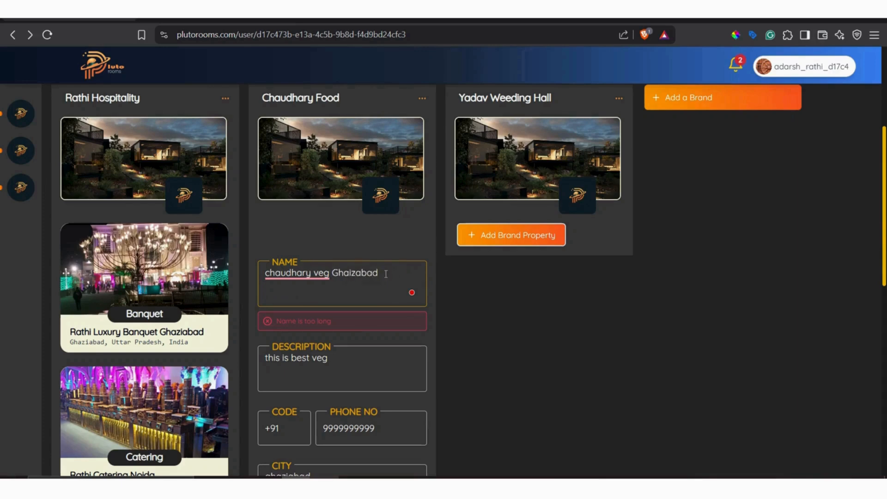
type("food")
key("Return")
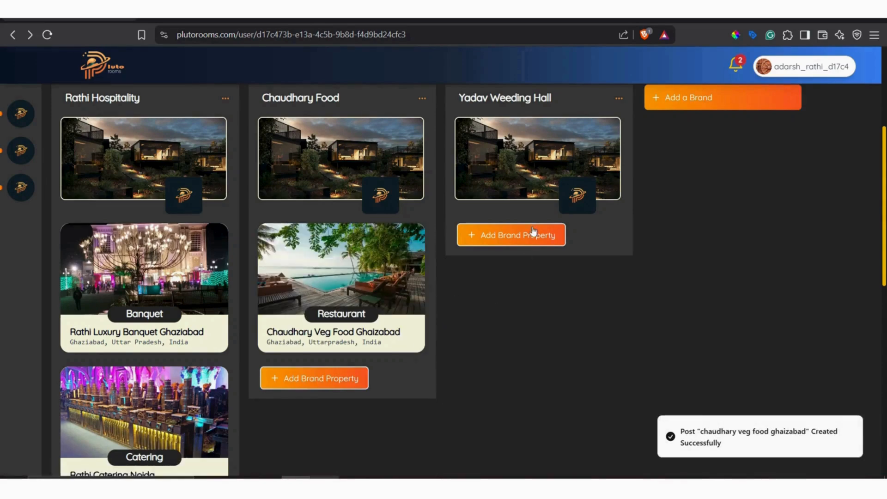
left_click(317, 380)
scroll(389, 337, "down", 10)
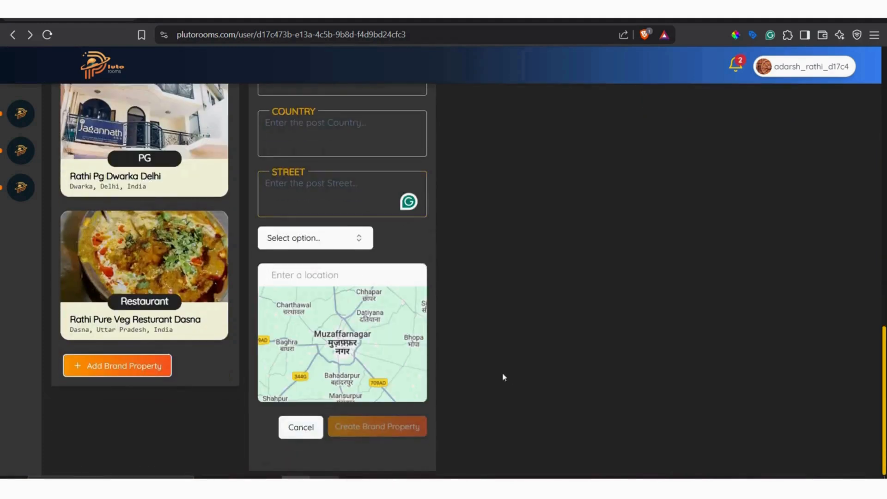
left_click(334, 245)
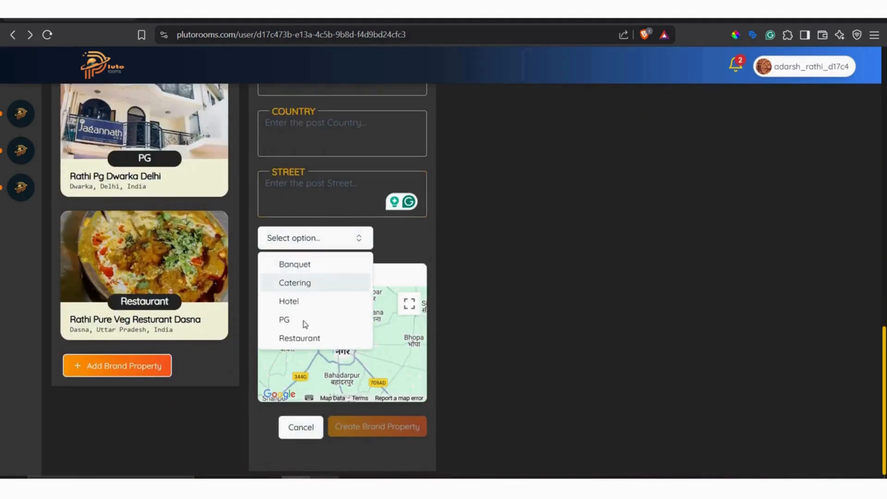
left_click(312, 288)
scroll(494, 254, "up", 7)
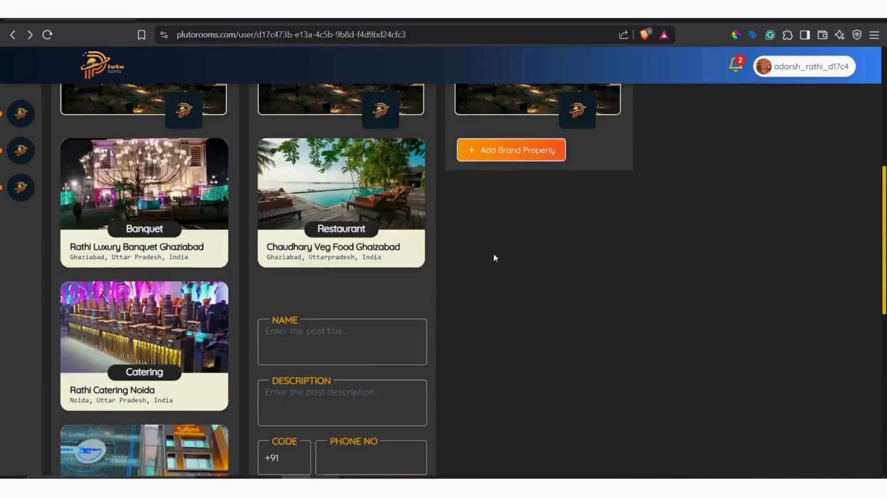
scroll(396, 258, "up", 6)
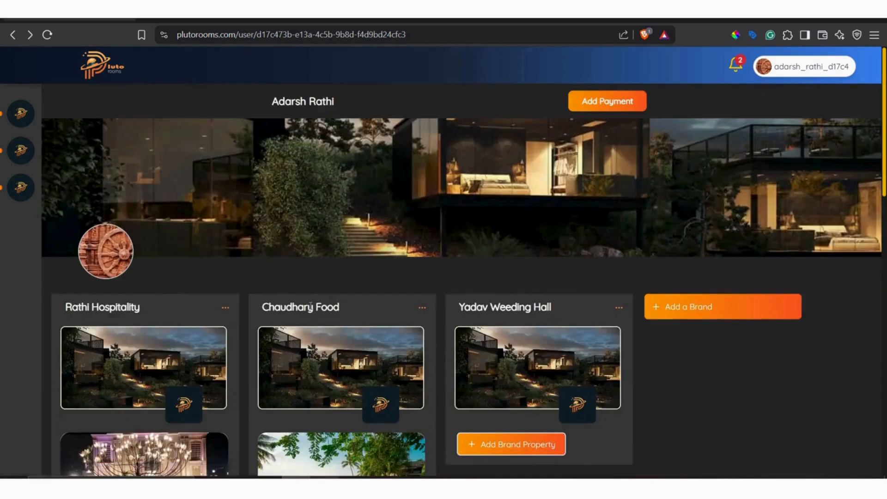
scroll(309, 309, "down", 5)
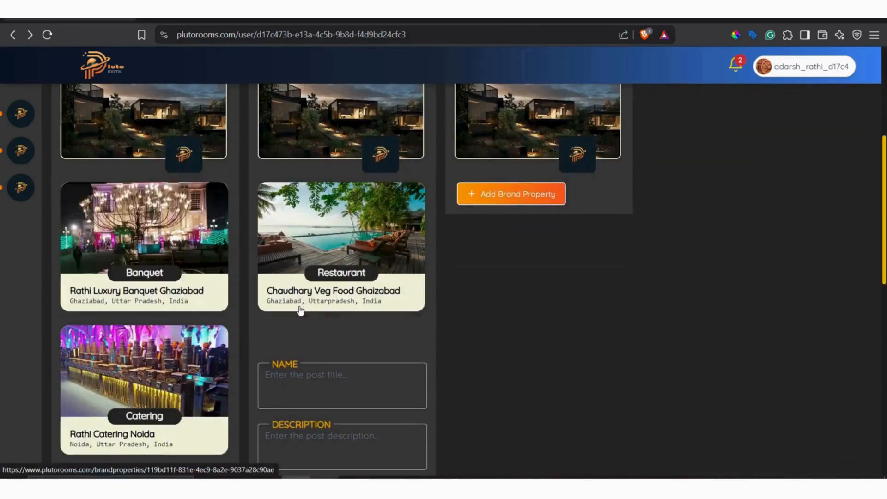
scroll(369, 258, "down", 5)
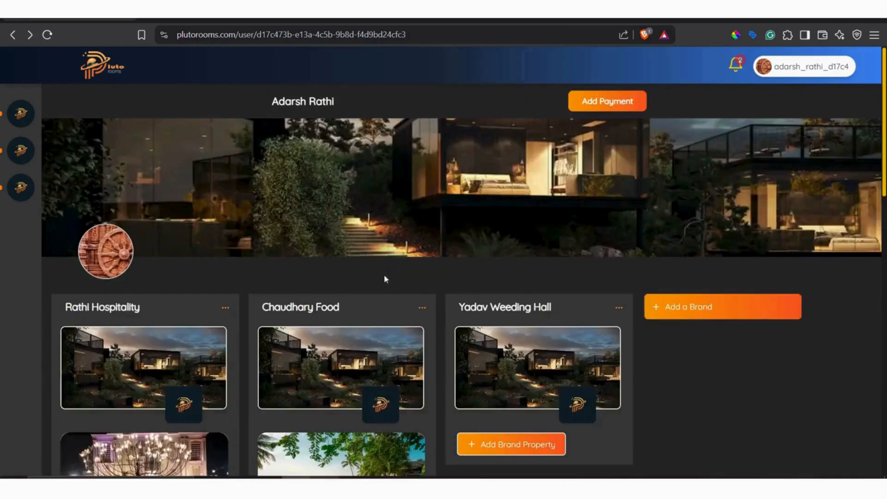
scroll(384, 275, "down", 5)
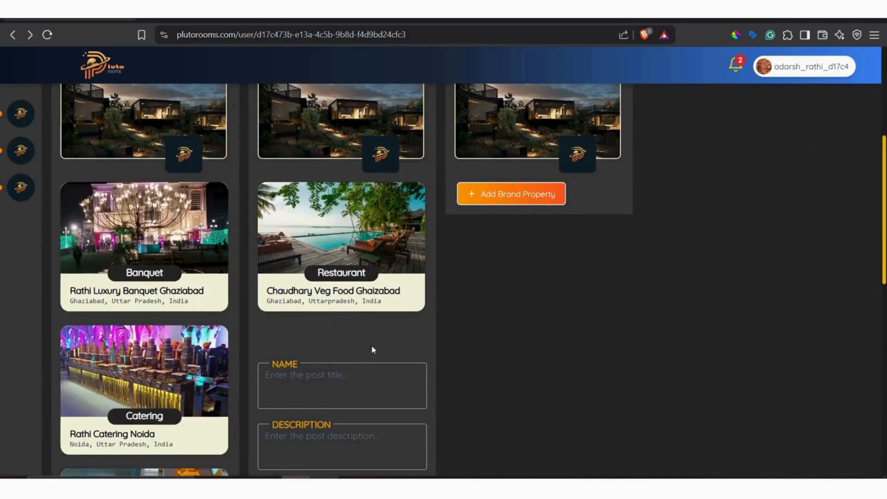
scroll(372, 347, "down", 5)
scroll(372, 346, "down", 5)
scroll(391, 267, "up", 9)
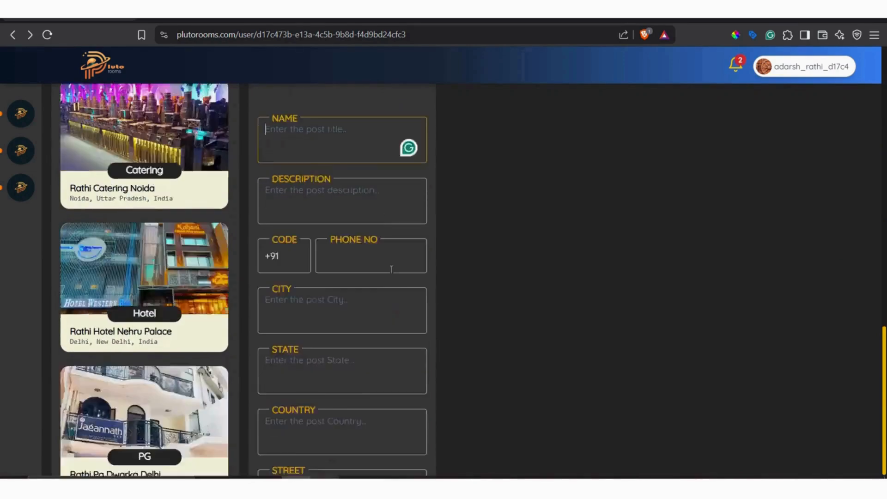
scroll(342, 346, "down", 12)
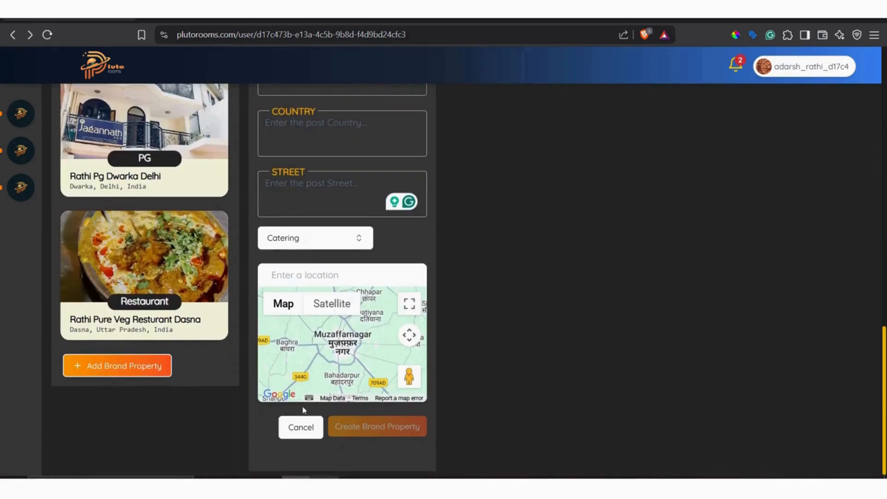
left_click(301, 426)
scroll(473, 325, "up", 10)
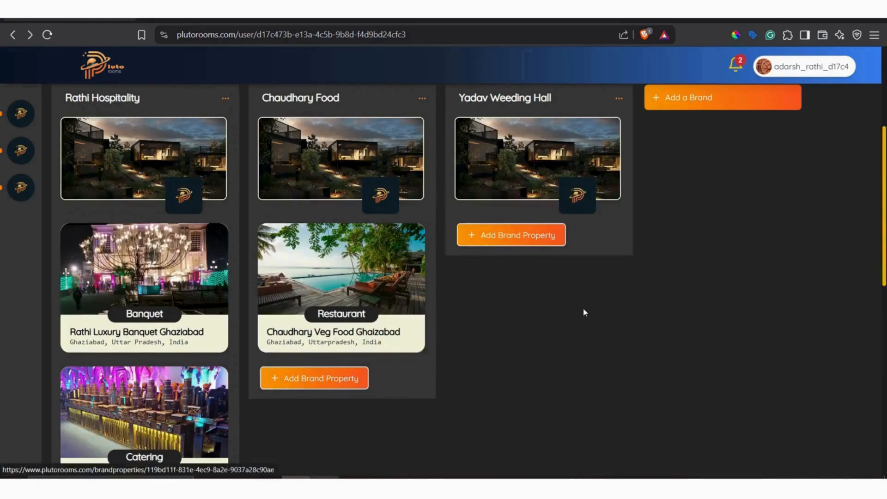
Check the available company actions for the Chaudhary Food brand, including whether it can be deleted.
scroll(585, 313, "up", 5)
scroll(365, 297, "down", 5)
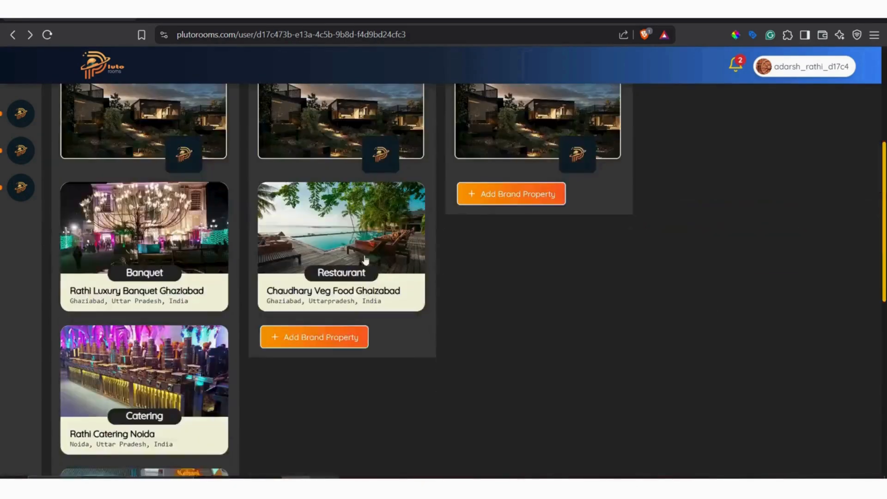
scroll(494, 267, "up", 5)
left_click(421, 309)
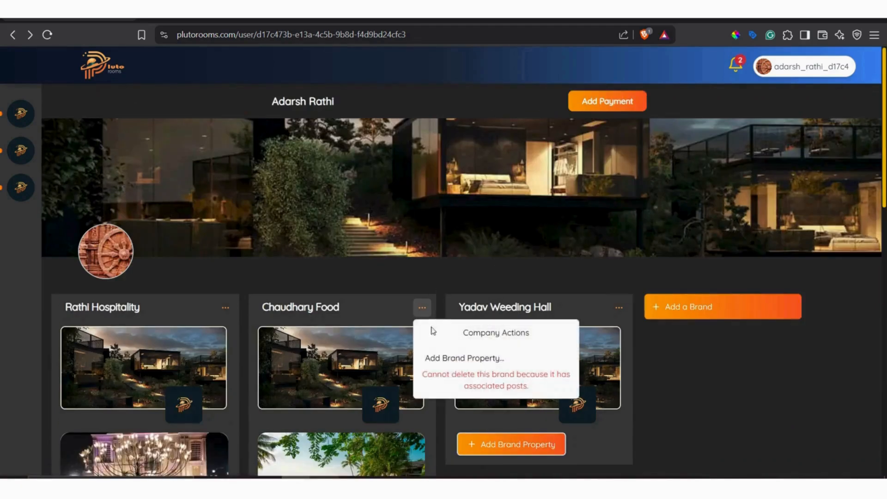
left_click_drag(467, 375, 546, 389)
left_click(701, 386)
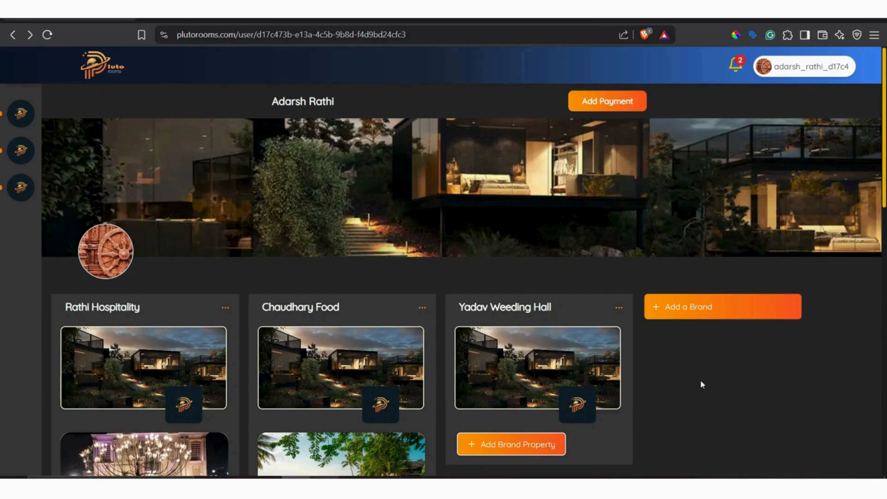
Delete the Yadav Weeding Hall brand from the account.
left_click(621, 309)
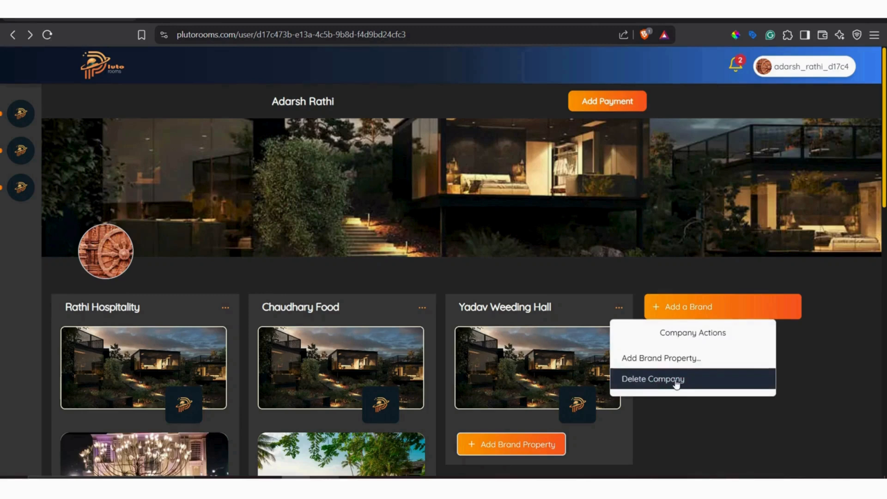
left_click(675, 380)
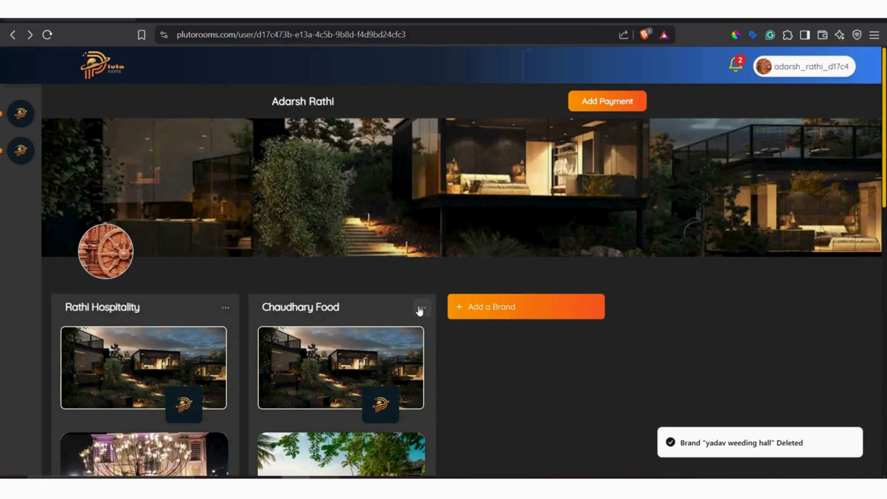
left_click(420, 308)
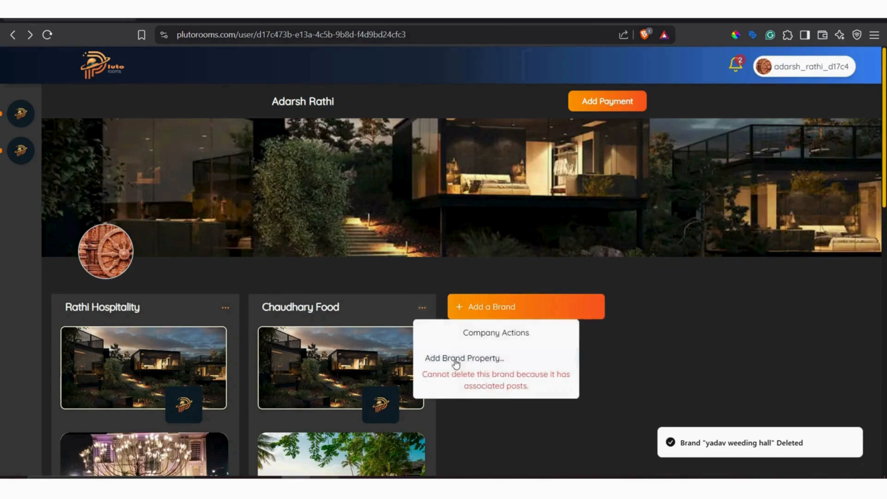
left_click(491, 365)
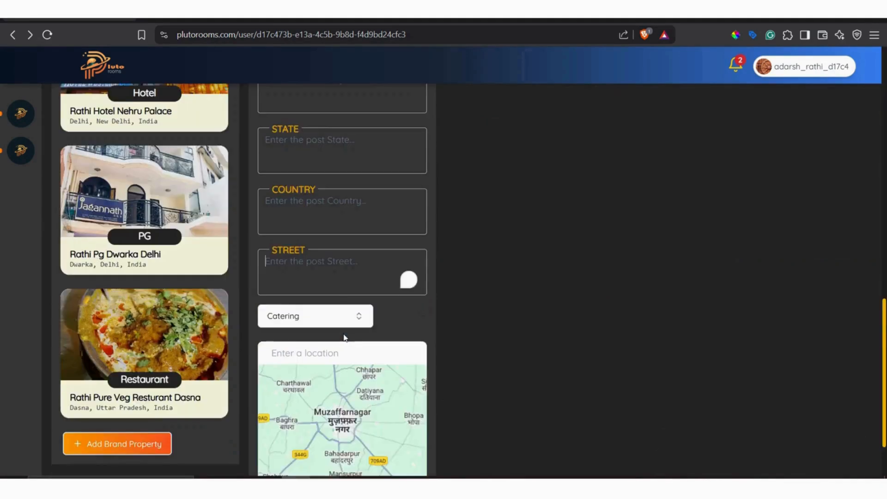
scroll(344, 337, "down", 2)
left_click(299, 425)
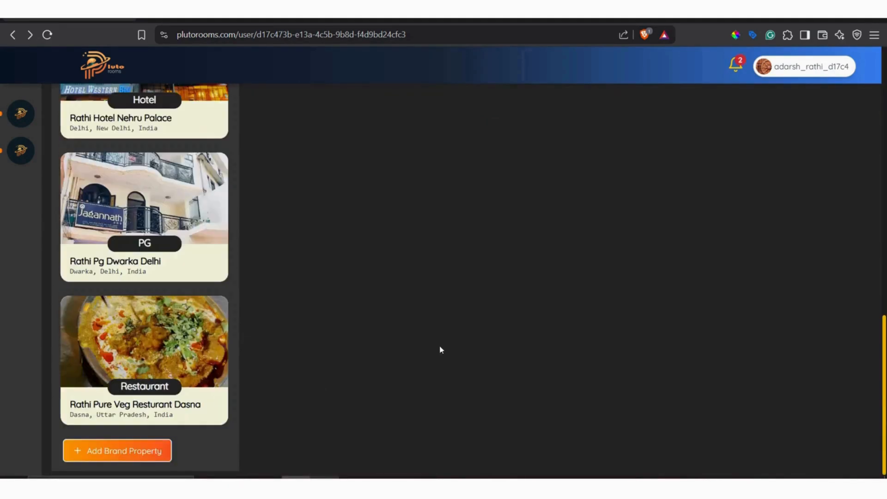
scroll(448, 340, "up", 10)
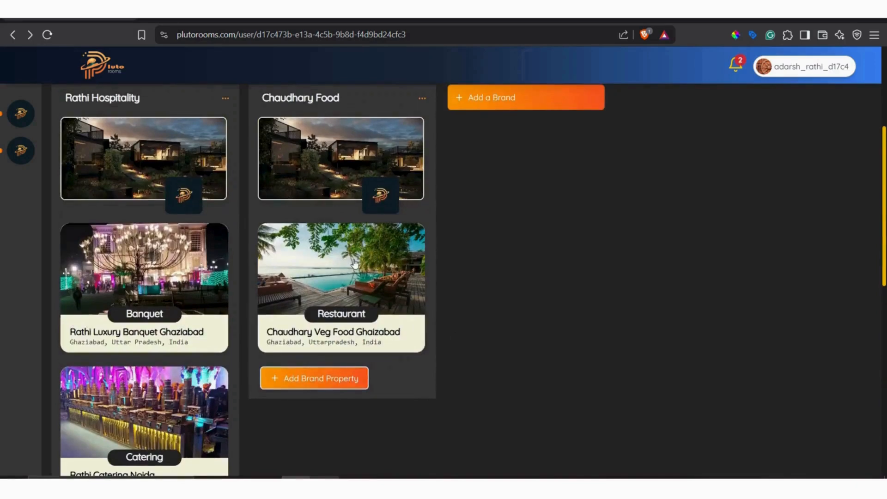
scroll(347, 198, "up", 5)
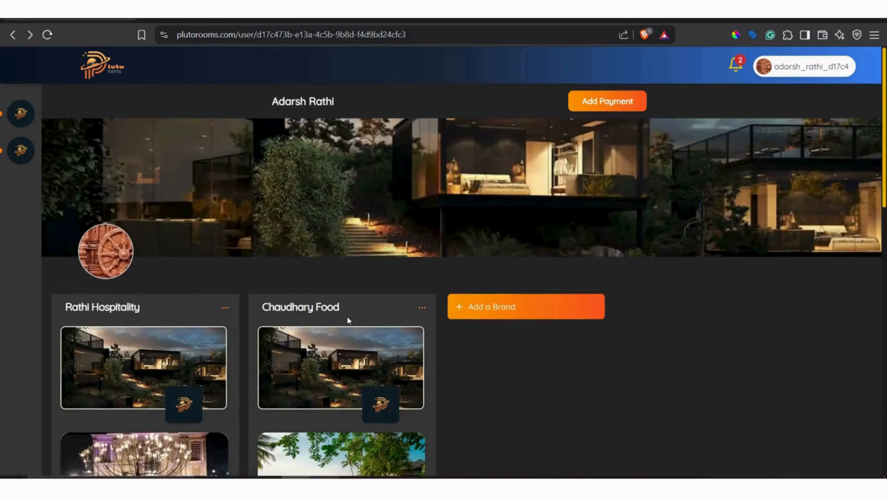
View the details page of the Chaudhary Veg Food Ghaizabad property and return to the profile page.
scroll(348, 320, "down", 5)
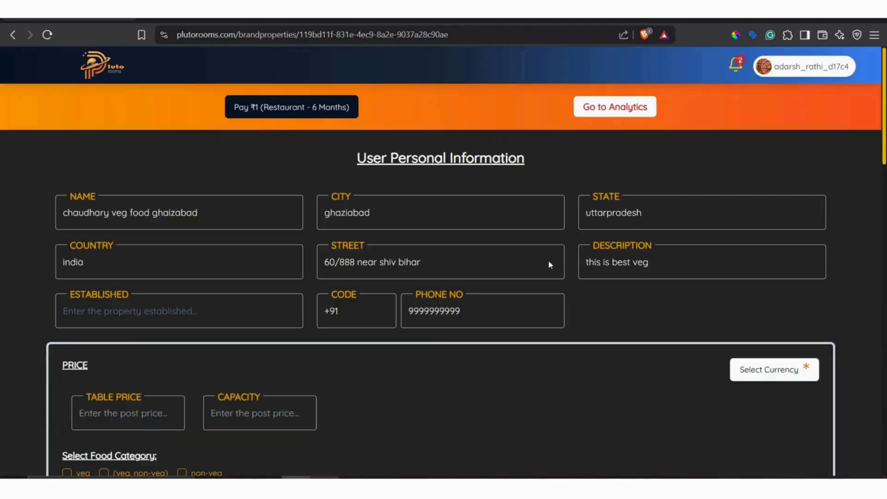
left_click(13, 35)
scroll(479, 284, "up", 5)
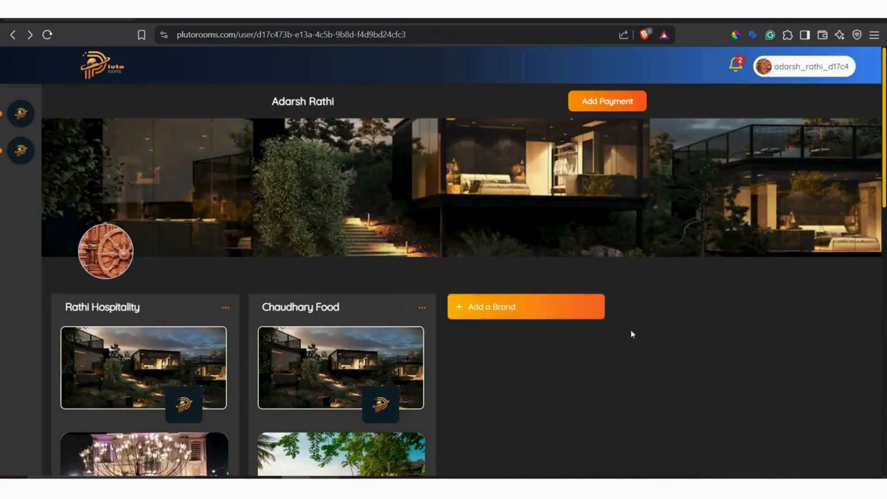
left_click_drag(238, 36, 274, 36)
left_click(680, 309)
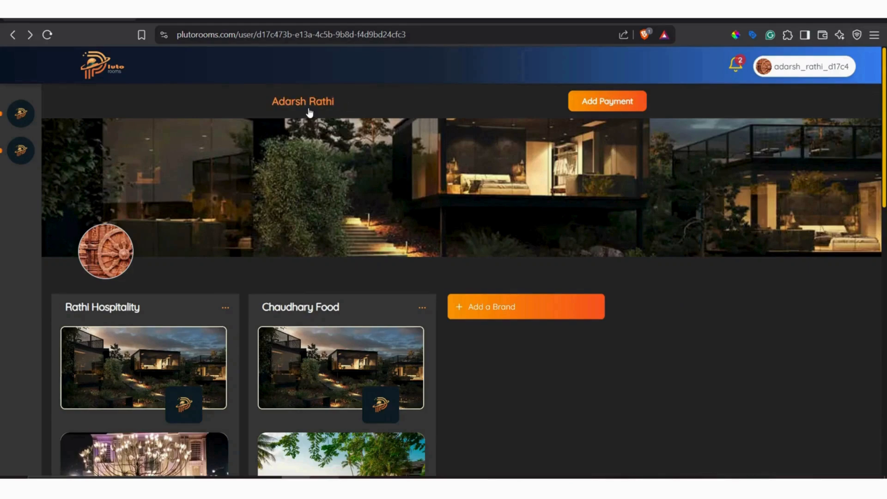
Update the profile banner with the image pexels-brotherkehn-3849167.jpg from the Downloads folder.
left_click(458, 197)
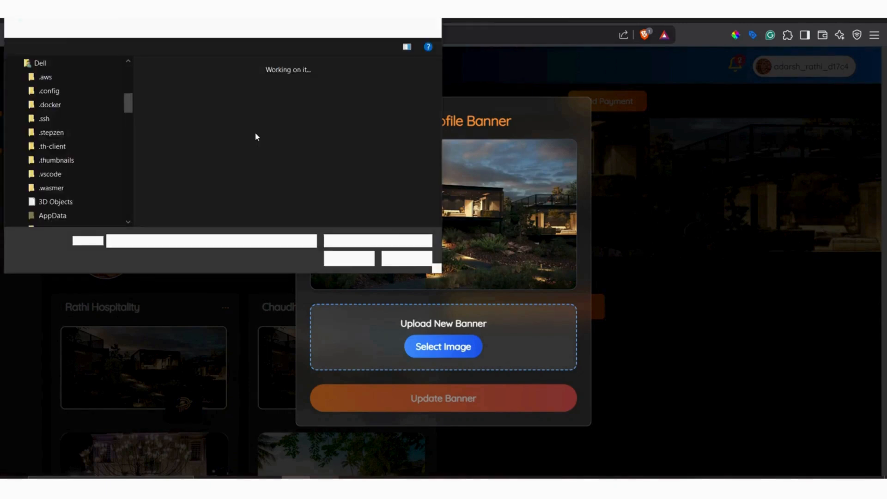
scroll(311, 138, "down", 1)
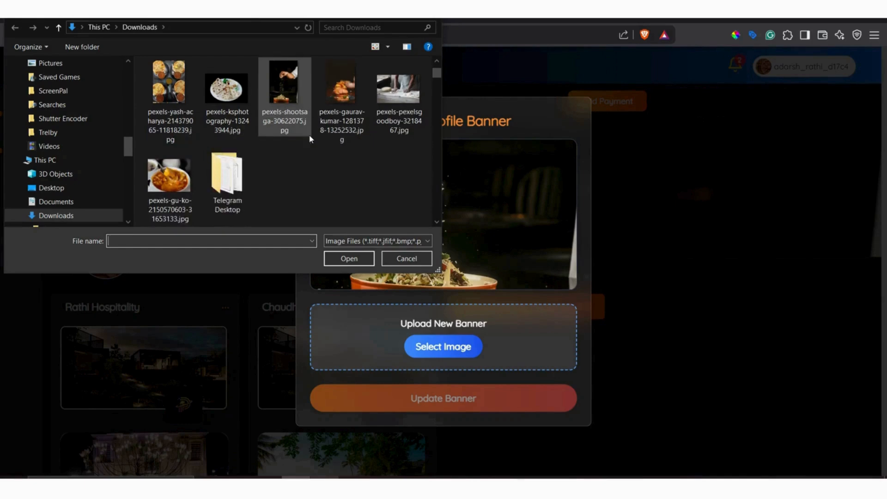
scroll(324, 148, "down", 3)
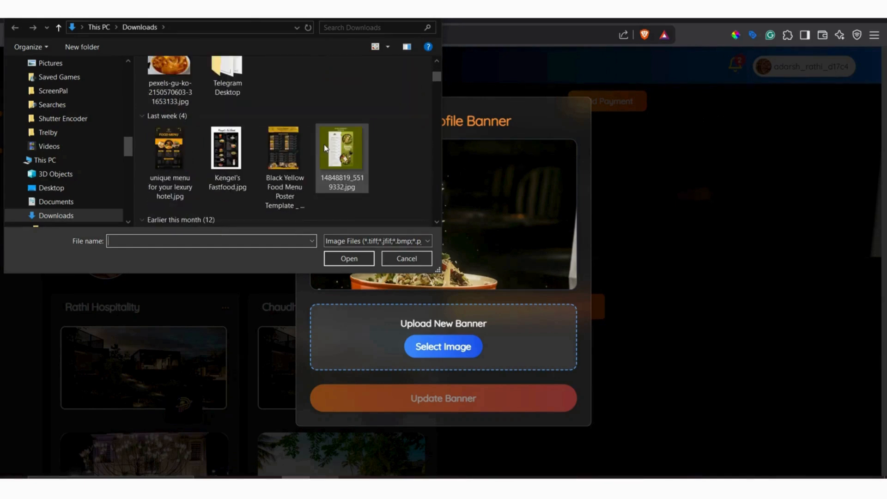
scroll(325, 148, "down", 2)
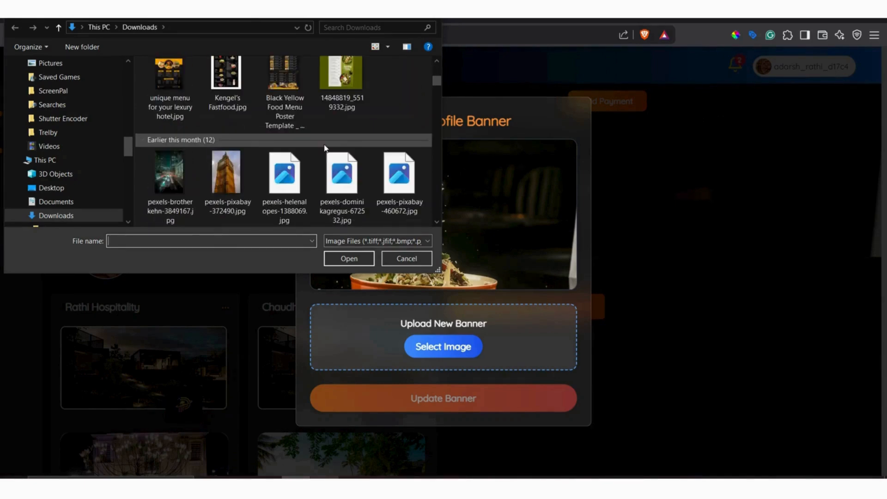
left_click(173, 176)
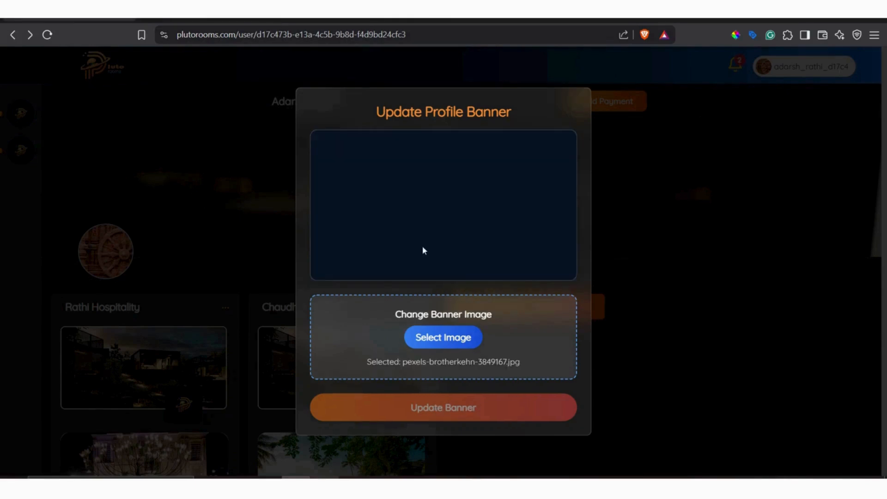
left_click(457, 408)
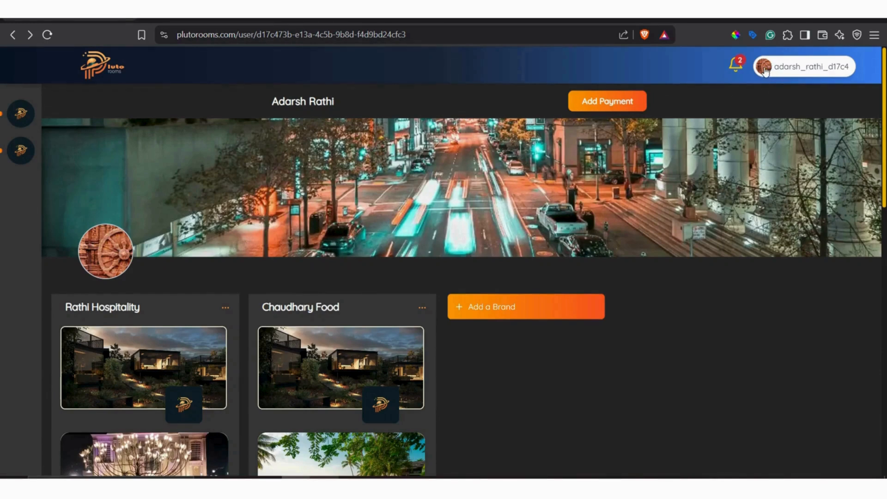
View the profile logo update options, close them, and look over the brands' property cards.
left_click(106, 252)
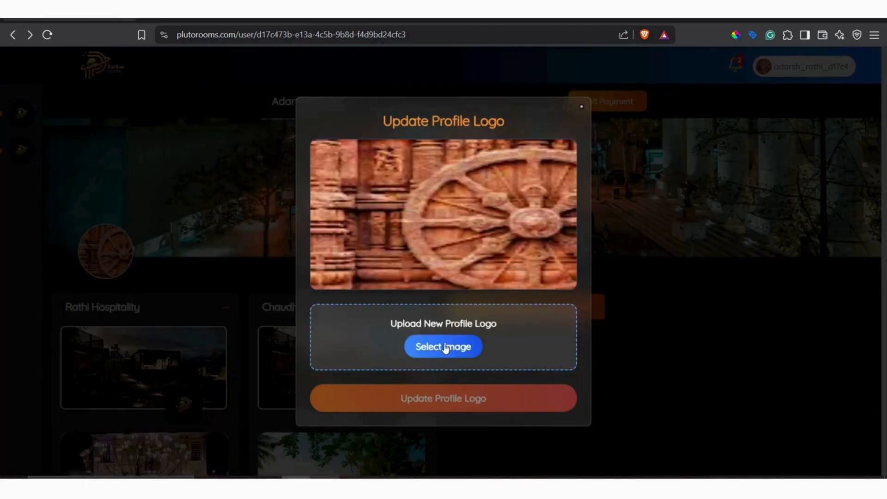
left_click(606, 378)
scroll(313, 303, "down", 5)
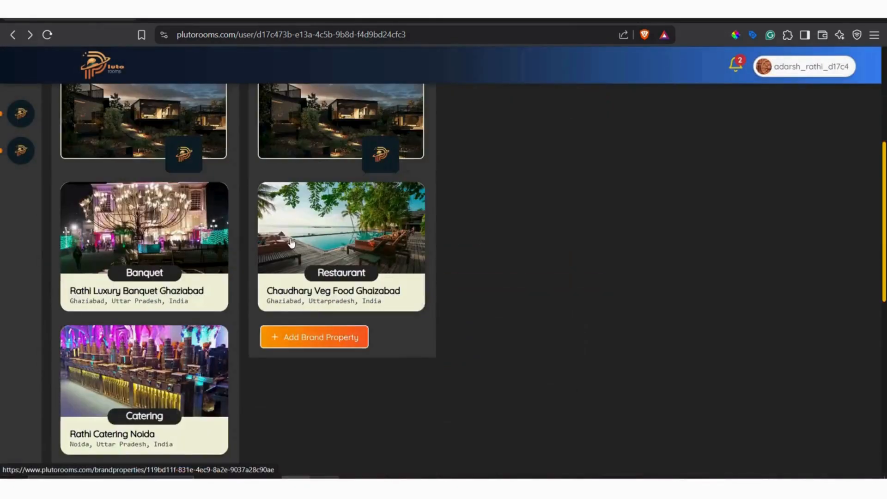
scroll(291, 241, "up", 5)
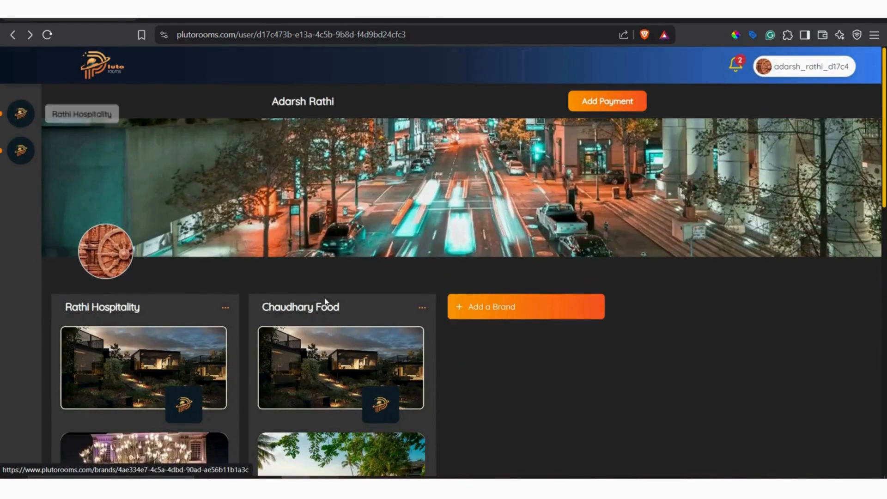
Rename the Chaudhary Food brand to "chaudhary veg food" and save the new name.
scroll(388, 309, "down", 5)
scroll(396, 314, "up", 5)
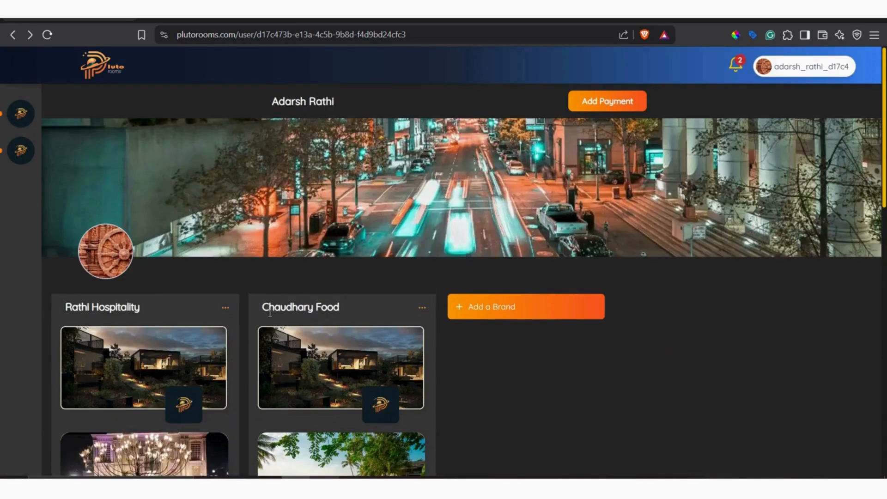
double_click(318, 308)
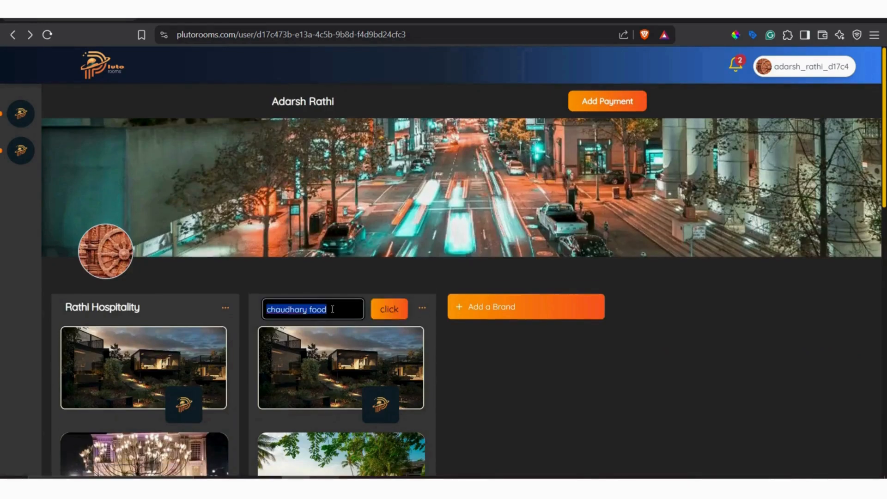
left_click(333, 310)
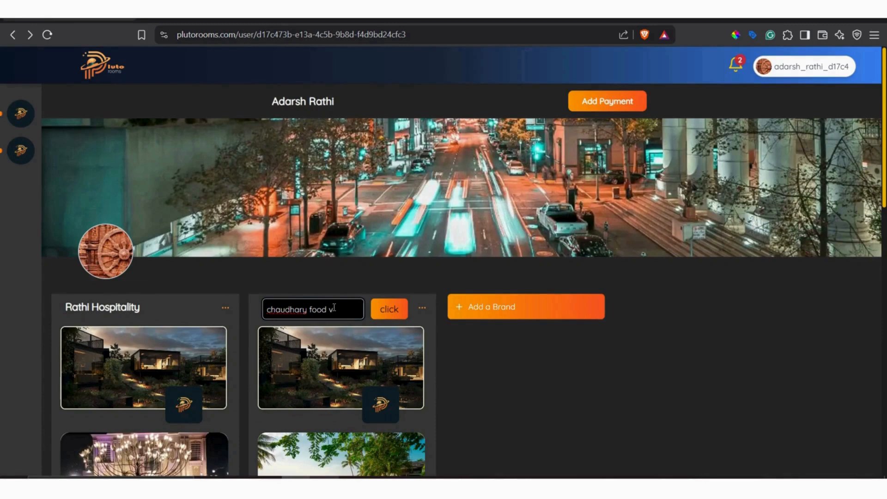
key("Left")
key("Left")
key("Left")
key("Left")
type("veg")
left_click(385, 312)
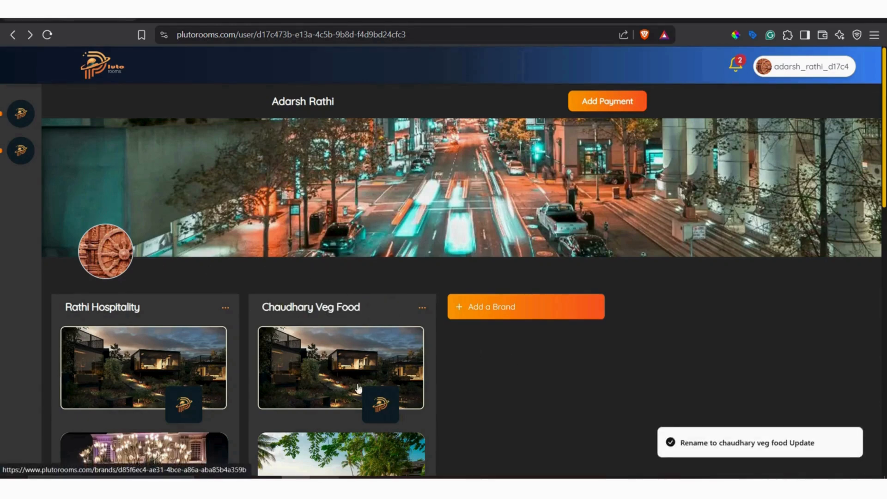
Open the Chaudhary Veg Food brand page and check its banner, logo and name editing options, resubmitting the same name.
left_click(364, 361)
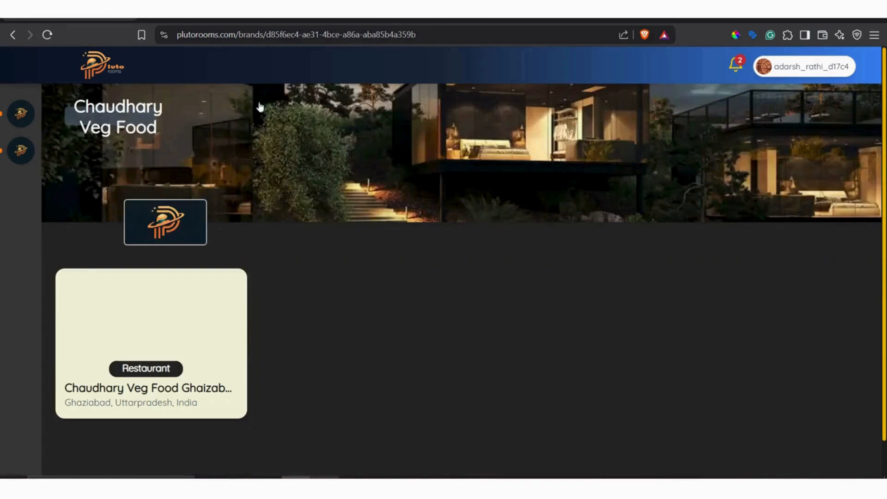
left_click(383, 165)
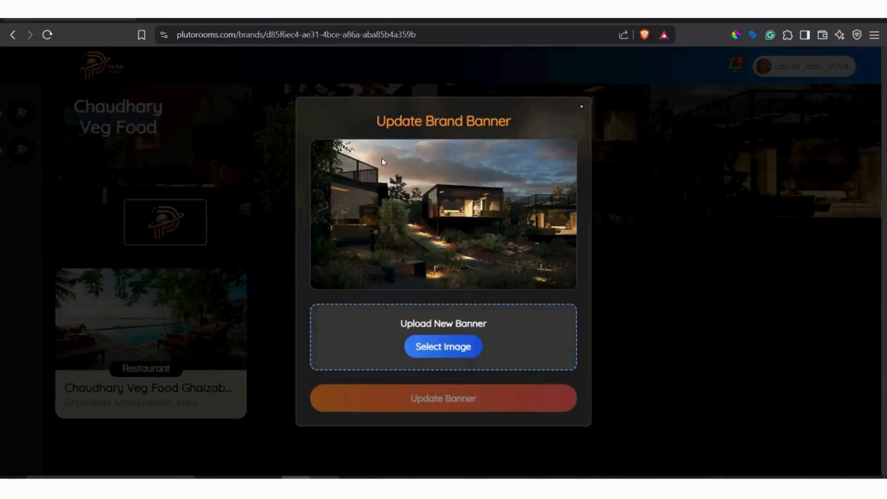
left_click(659, 298)
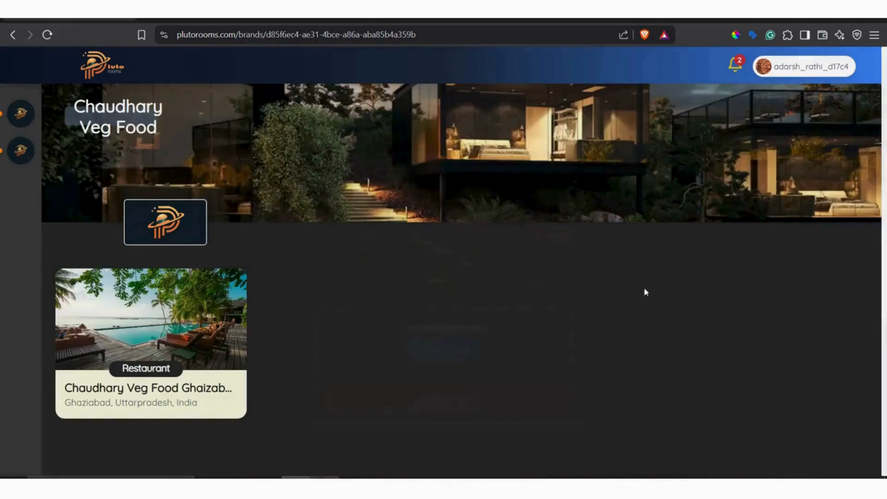
left_click(187, 226)
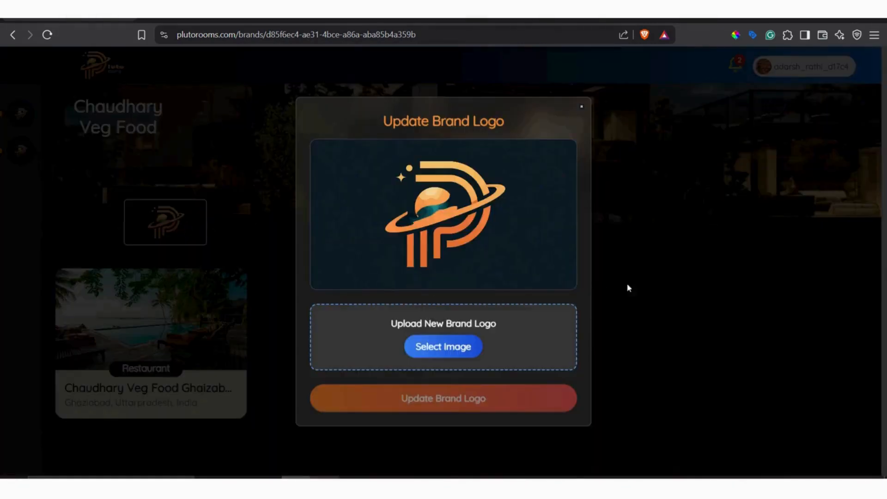
left_click(660, 283)
double_click(145, 113)
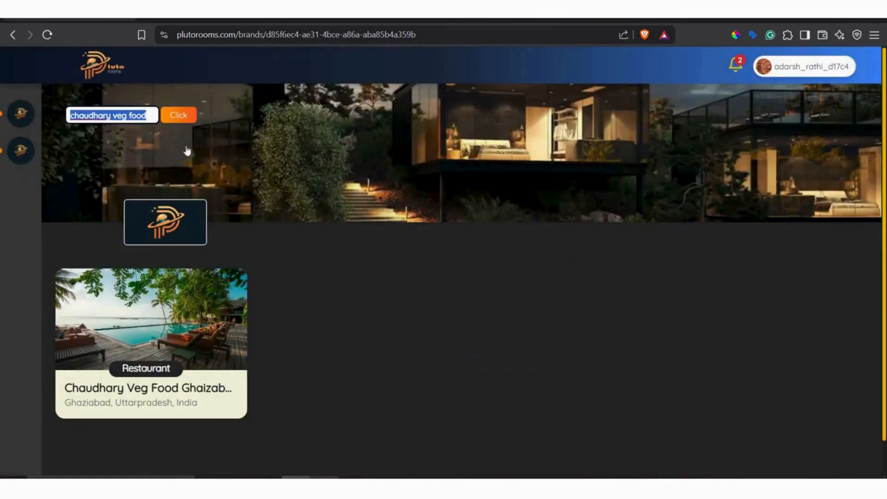
left_click(182, 117)
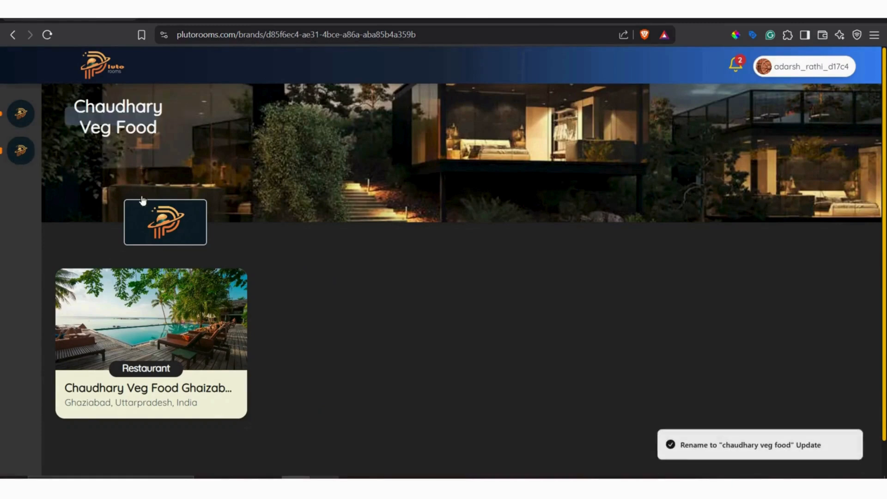
left_click(180, 235)
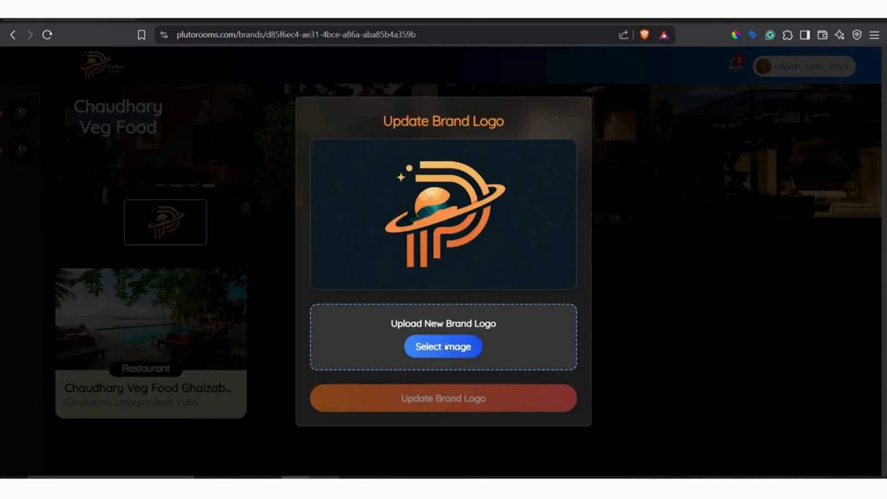
left_click(444, 346)
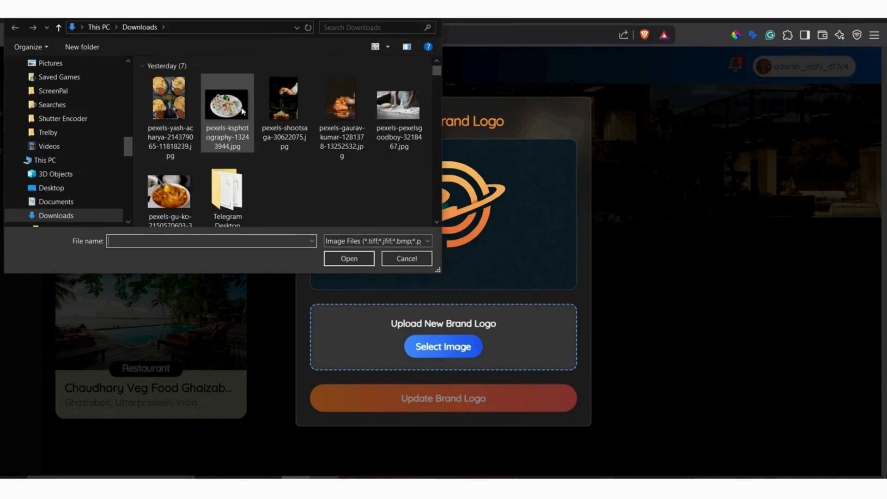
left_click(179, 190)
left_click(354, 260)
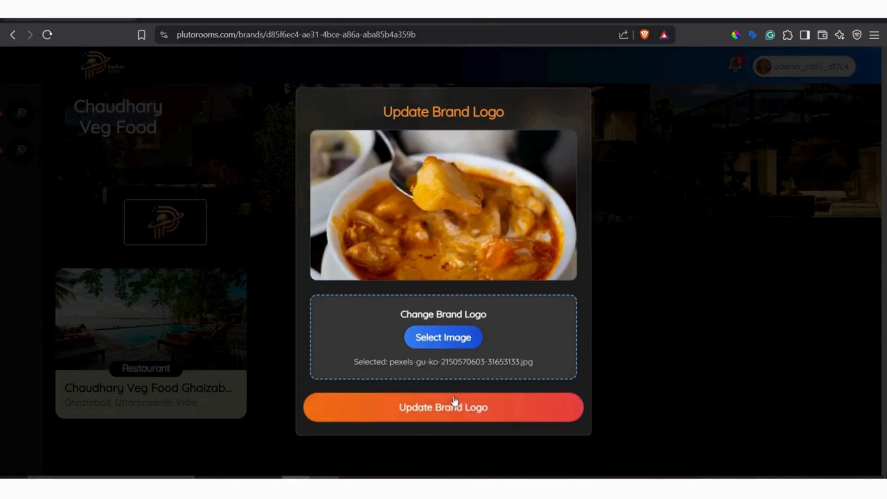
left_click(454, 406)
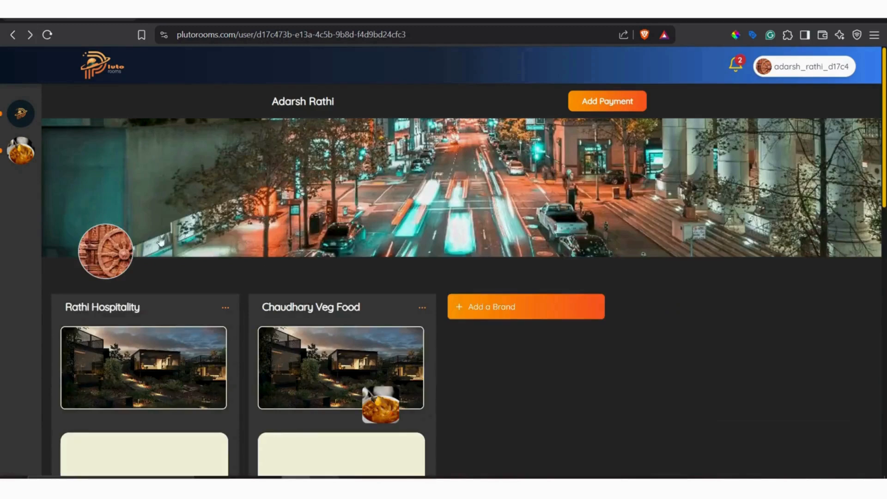
View the Rathi Hospitality and Chaudhary Veg Food brand pages and return to the profile page.
left_click(32, 119)
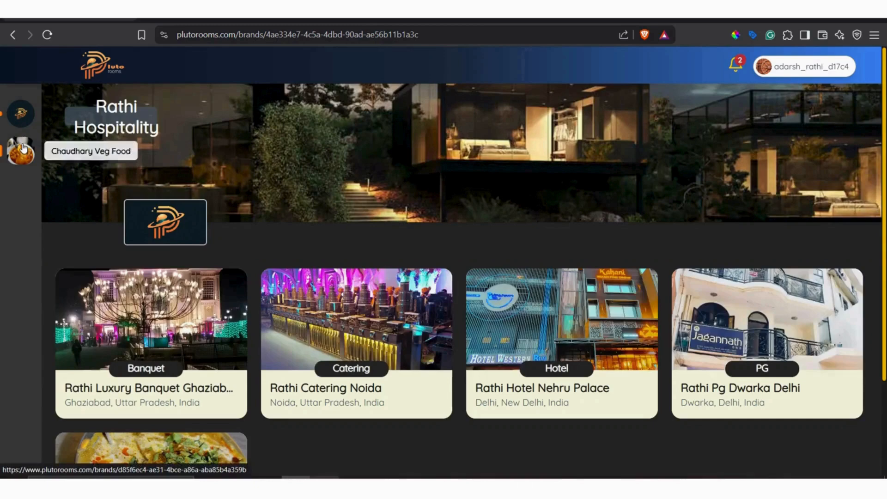
left_click(25, 148)
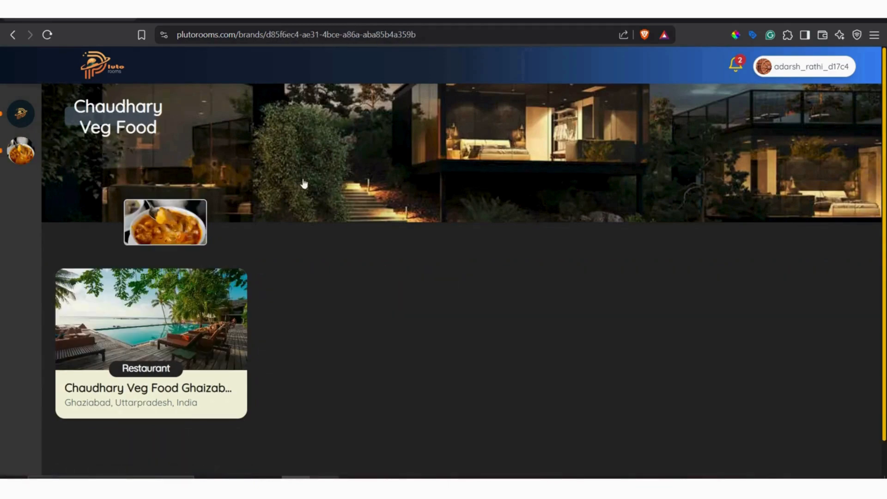
left_click(14, 35)
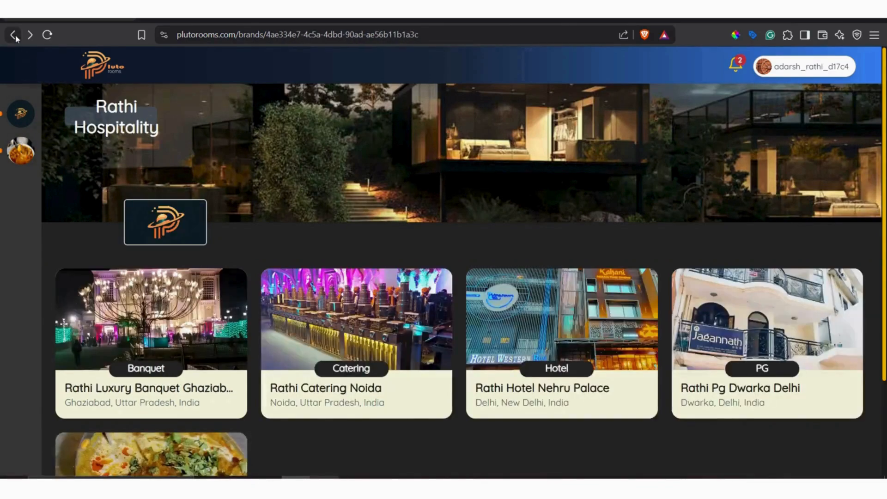
left_click(6, 35)
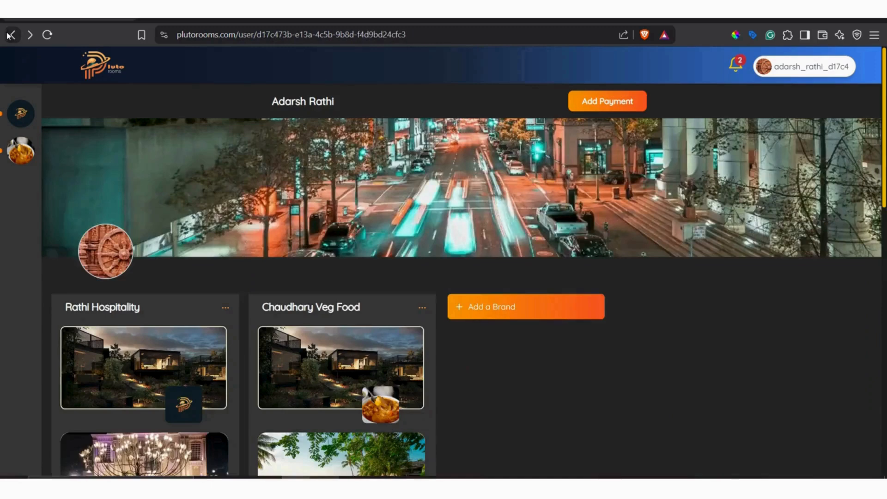
Open the Chaudhary Veg Food Ghaizabad property and set its price currency to Indian Rupee.
scroll(554, 365, "down", 5)
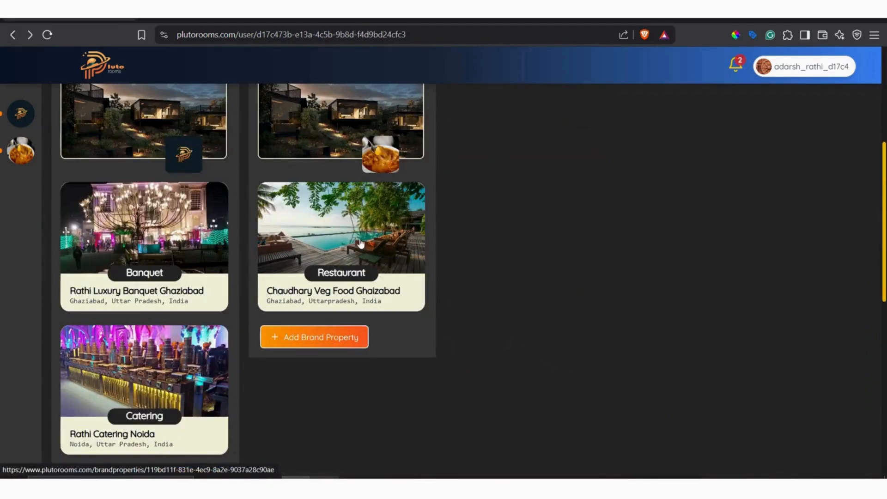
left_click(374, 247)
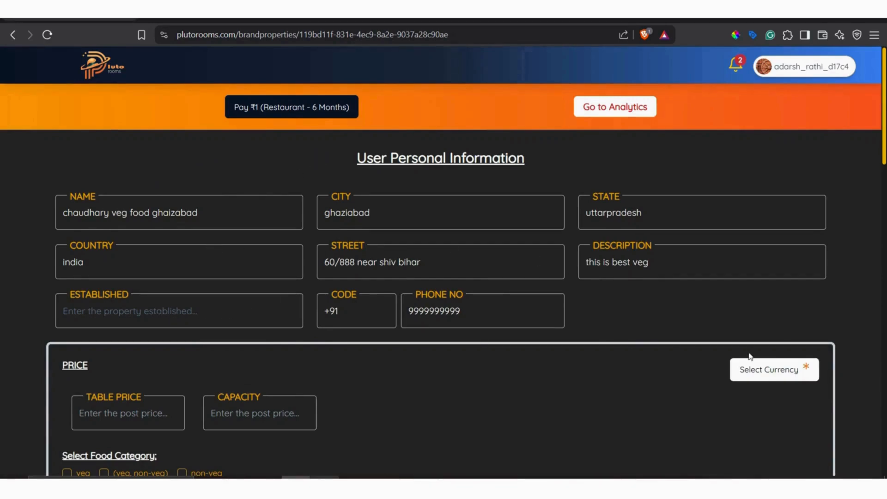
left_click(778, 373)
scroll(745, 298, "down", 5)
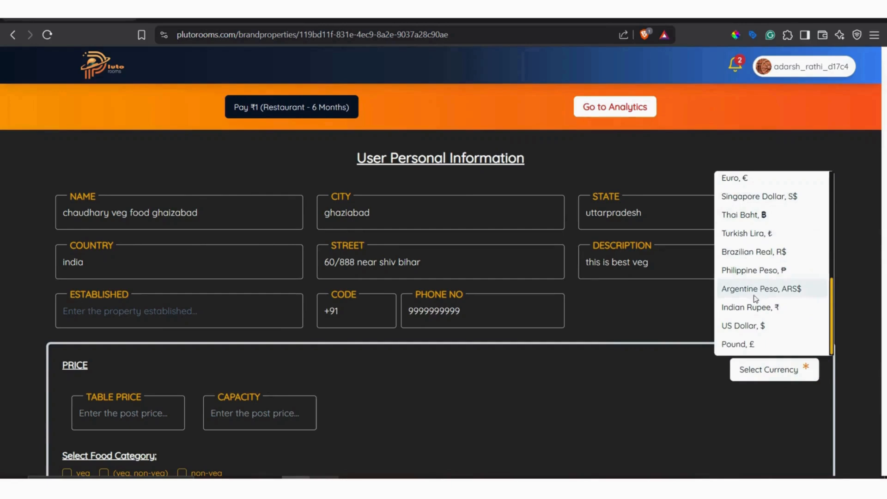
left_click(749, 307)
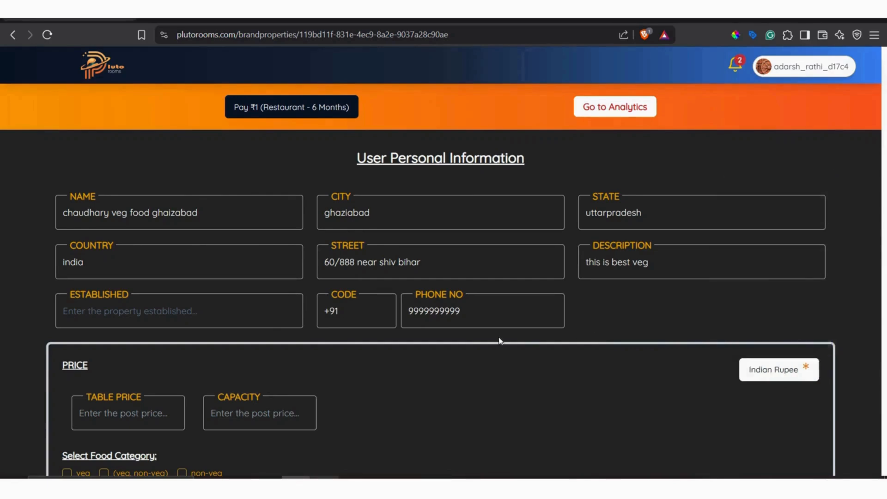
Set the property's established year to 2005 and save the property details.
scroll(499, 333, "down", 5)
left_click(442, 273)
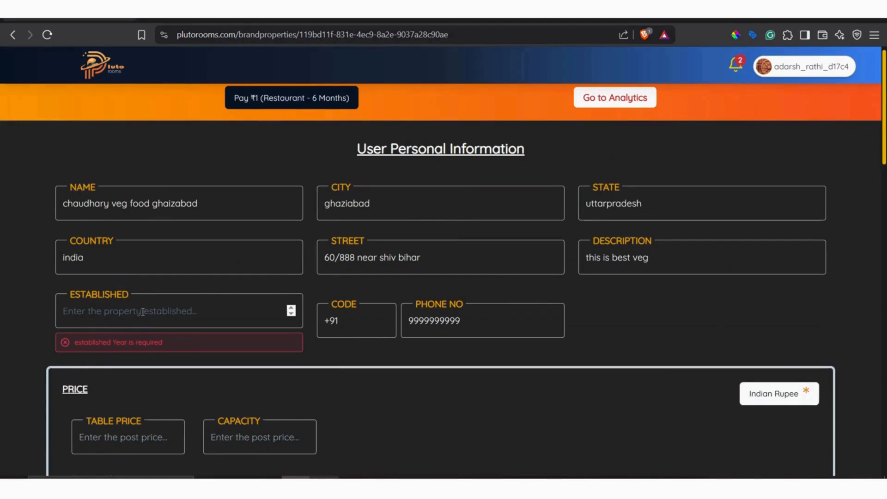
left_click(144, 311)
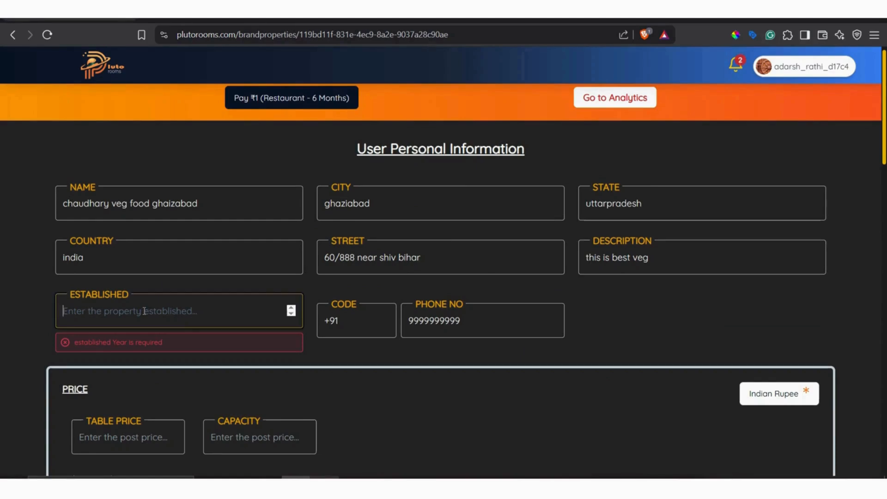
type("2005")
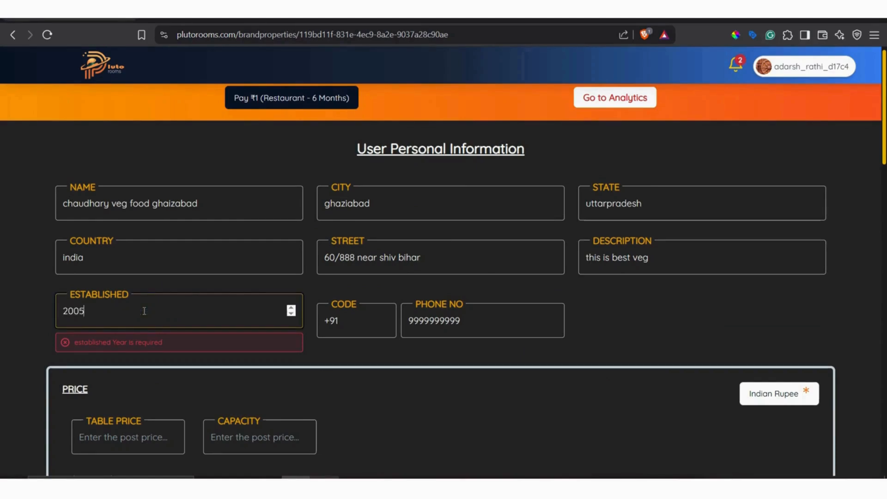
key("Return")
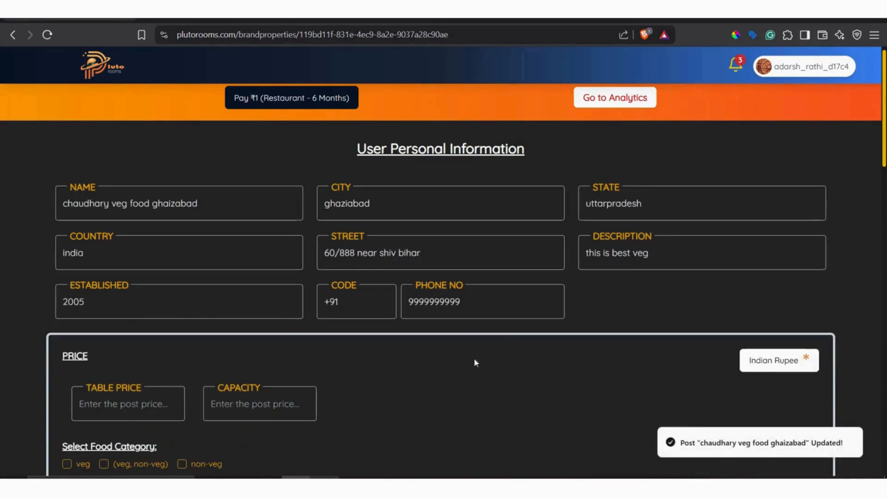
scroll(418, 179, "down", 5)
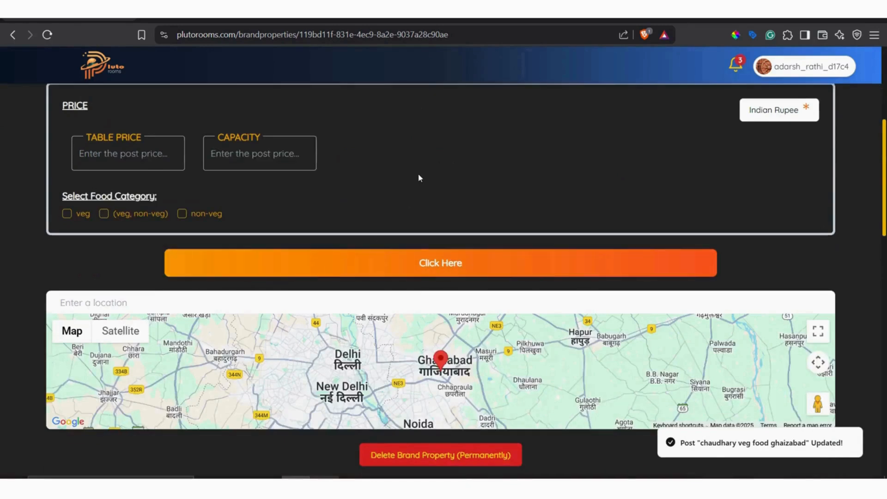
scroll(418, 178, "up", 5)
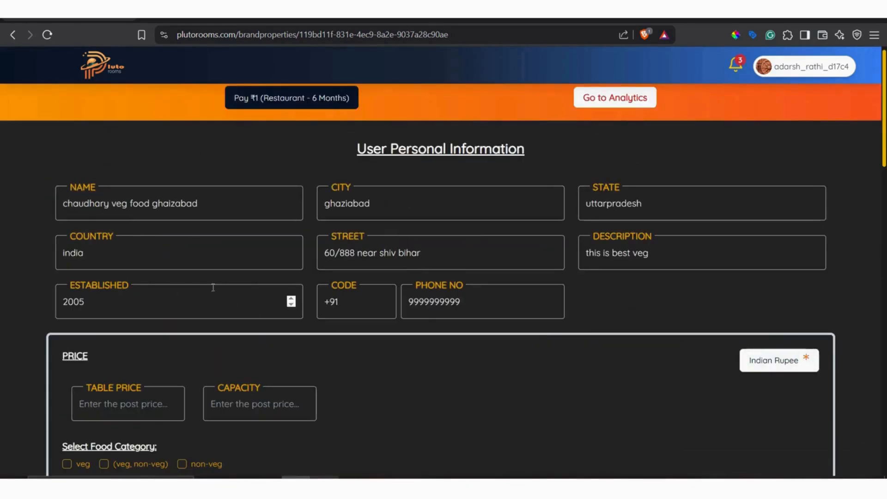
scroll(352, 280, "down", 5)
scroll(459, 206, "up", 5)
scroll(460, 207, "down", 5)
scroll(283, 184, "up", 5)
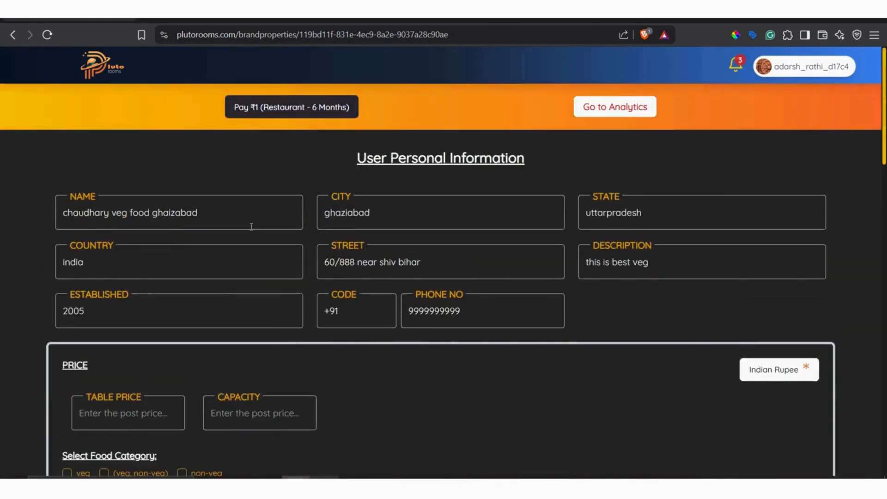
Set the table price to 200, the capacity to 40 and the food category to veg, and save the property.
scroll(277, 226, "down", 5)
left_click(133, 164)
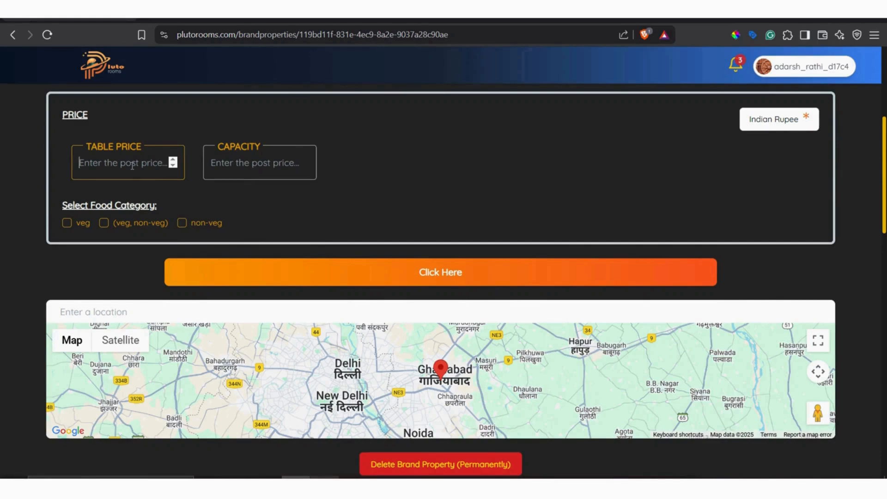
type("200")
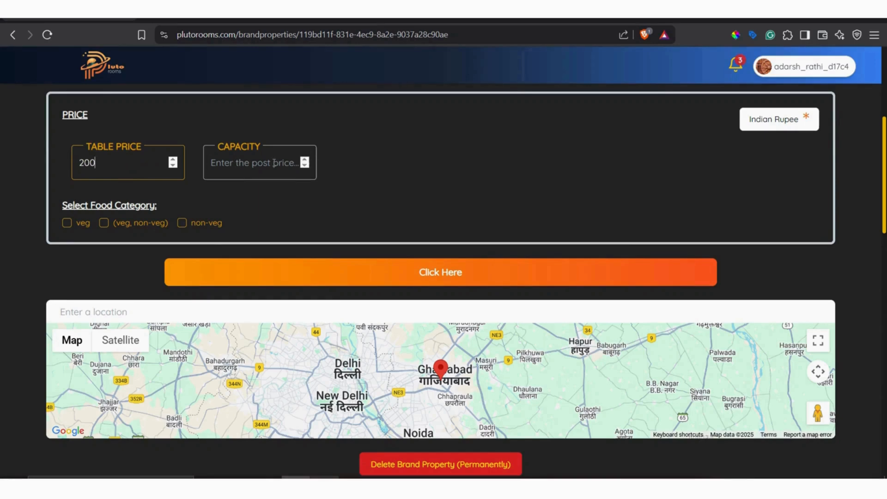
left_click(274, 163)
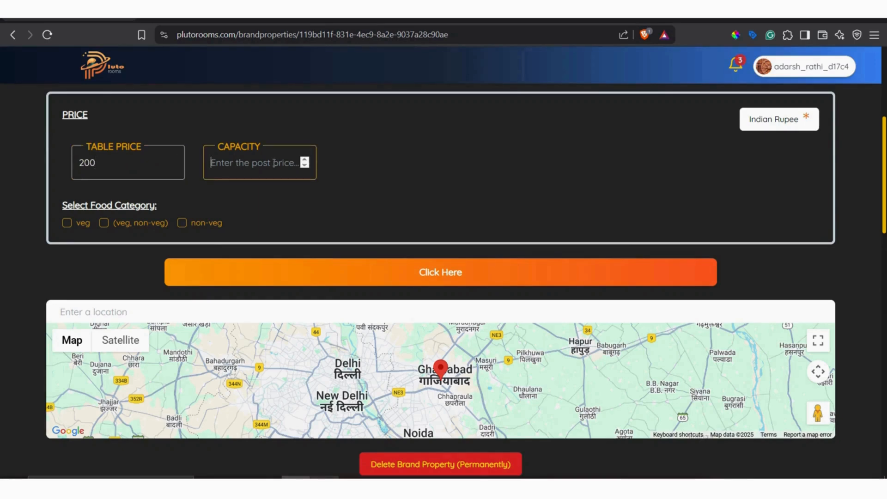
type("40")
left_click(105, 224)
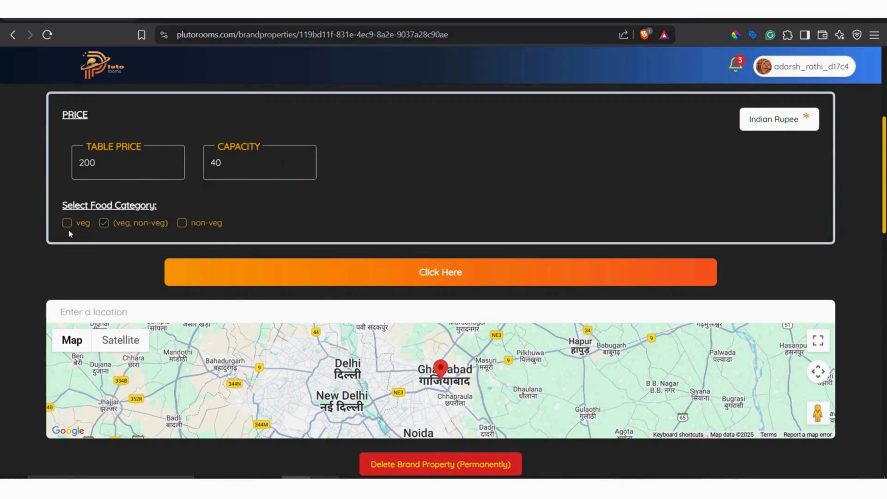
left_click(486, 272)
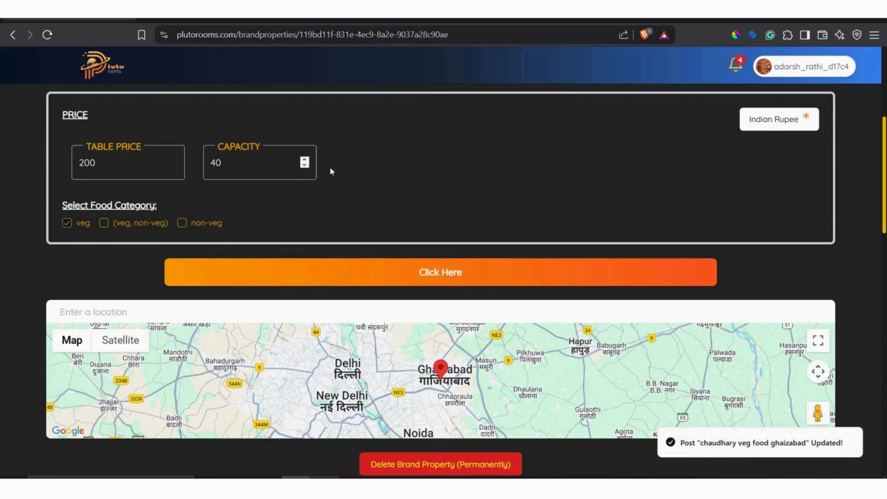
Move the property's location marker on the map to just west of Bahadurgarh.
scroll(332, 171, "down", 5)
scroll(229, 242, "up", 5)
left_click(220, 366)
left_click(198, 367)
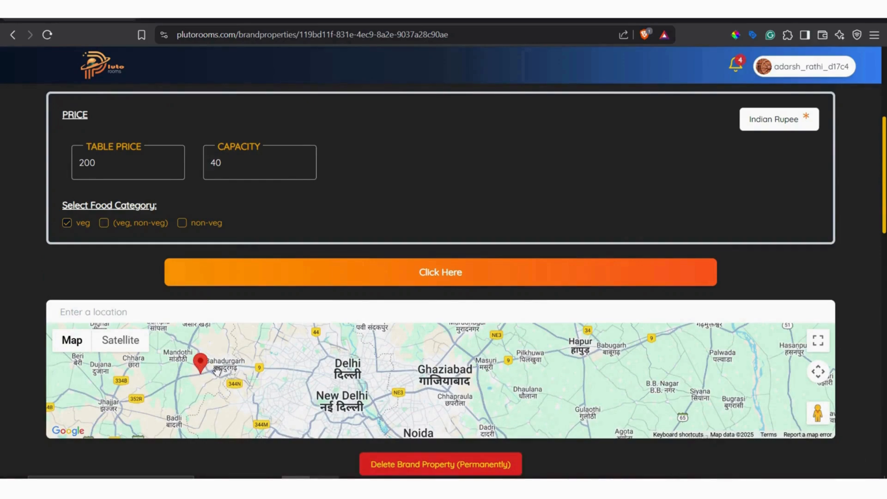
Save the property with its new map location.
left_click(464, 276)
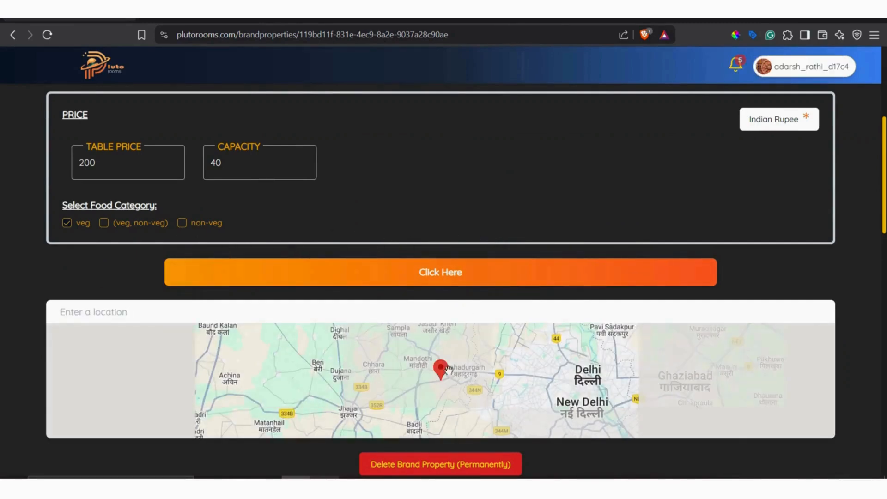
scroll(514, 198, "down", 5)
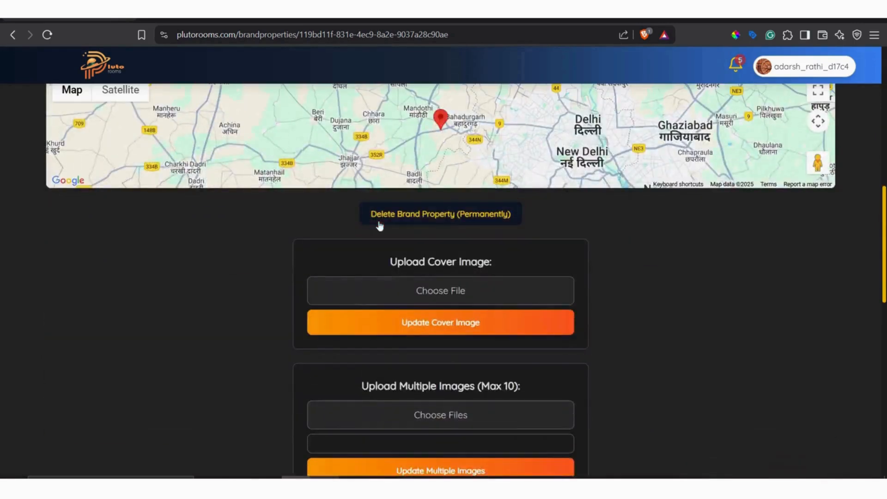
left_click(452, 216)
left_click(495, 292)
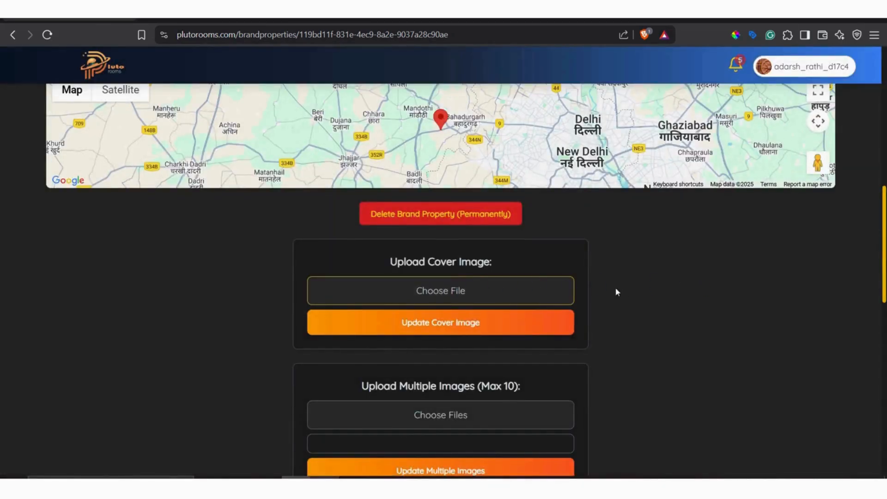
left_click(571, 287)
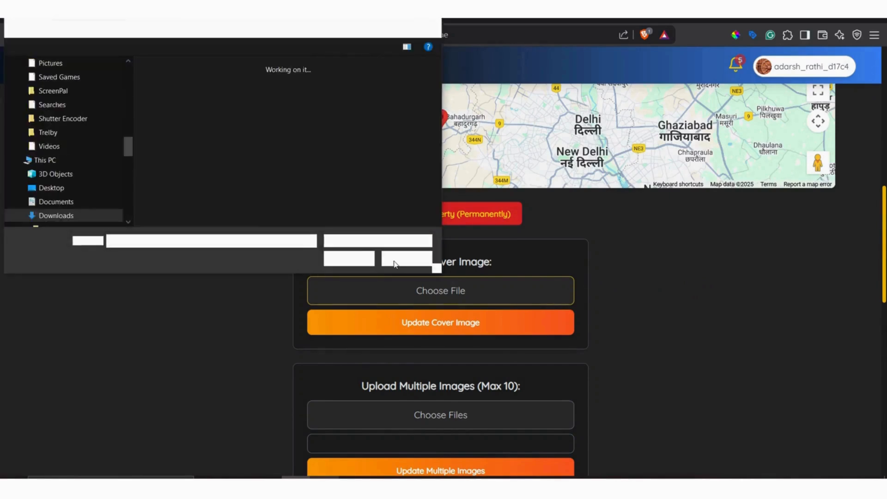
left_click(398, 261)
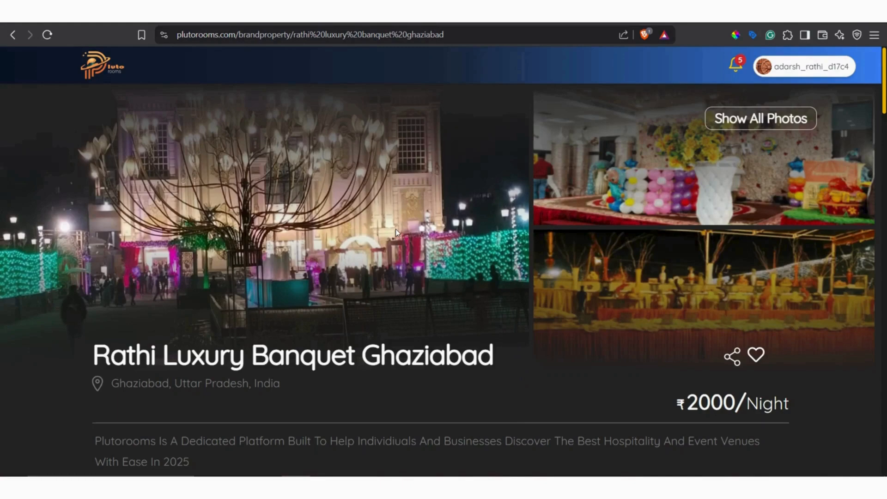
Show all photos of the Rathi Luxury Banquet Ghaziabad listing, look through the gallery and close it.
left_click(744, 121)
scroll(422, 240, "down", 3)
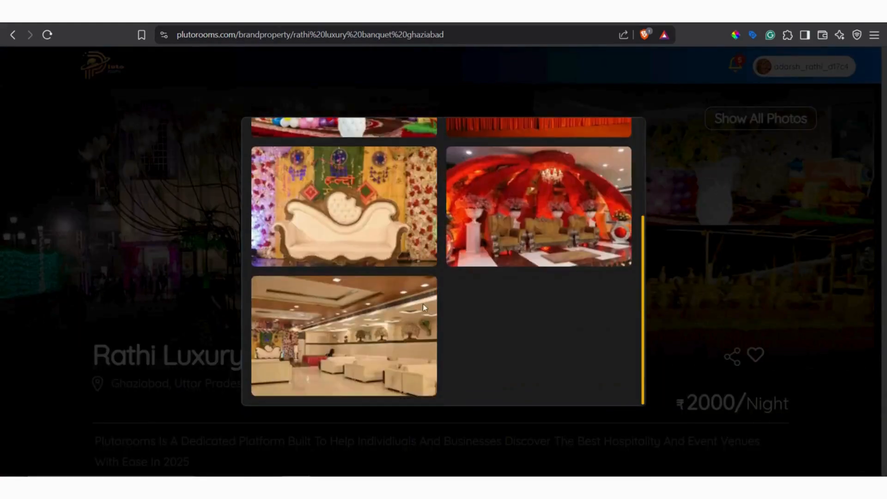
scroll(423, 303, "up", 3)
left_click(650, 350)
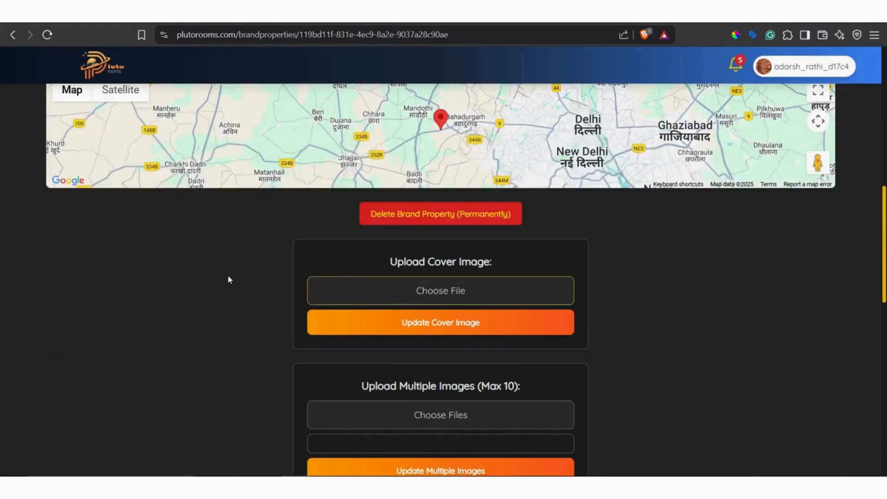
Return to the home page listings and open the Rathi Luxury Banquet Ghaziabad listing.
scroll(228, 278, "up", 10)
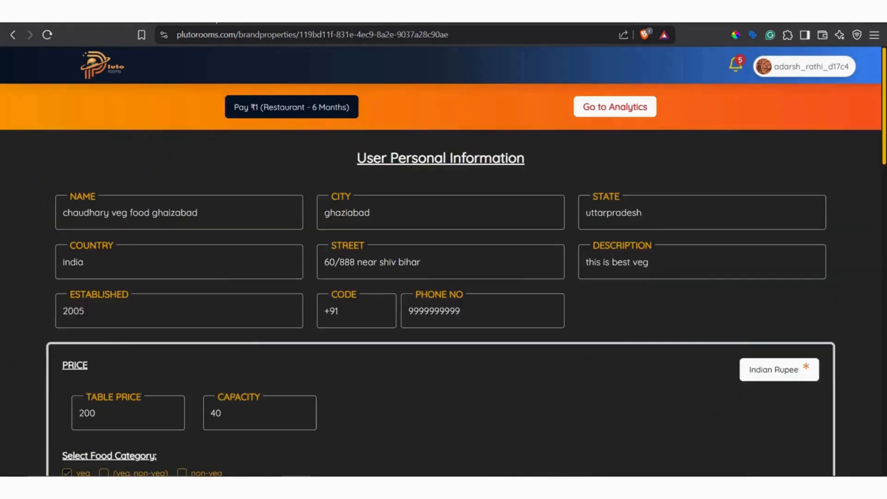
left_click(13, 34)
key("alt+Left")
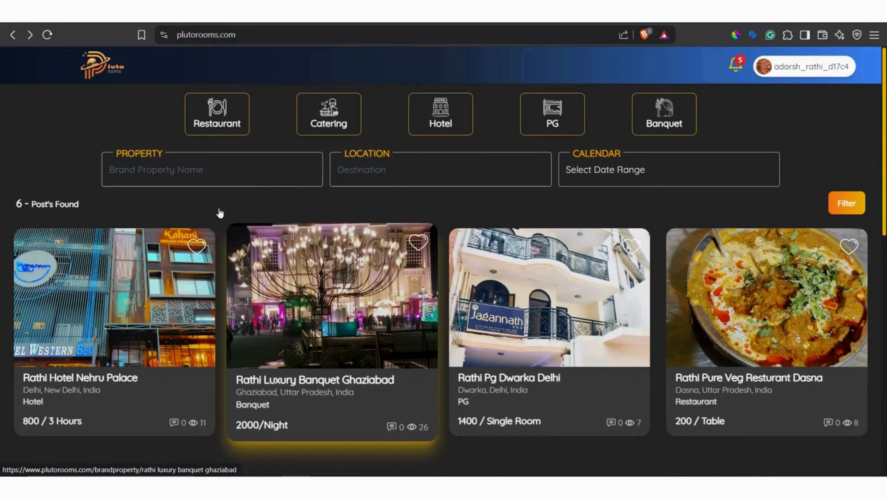
left_click(203, 130)
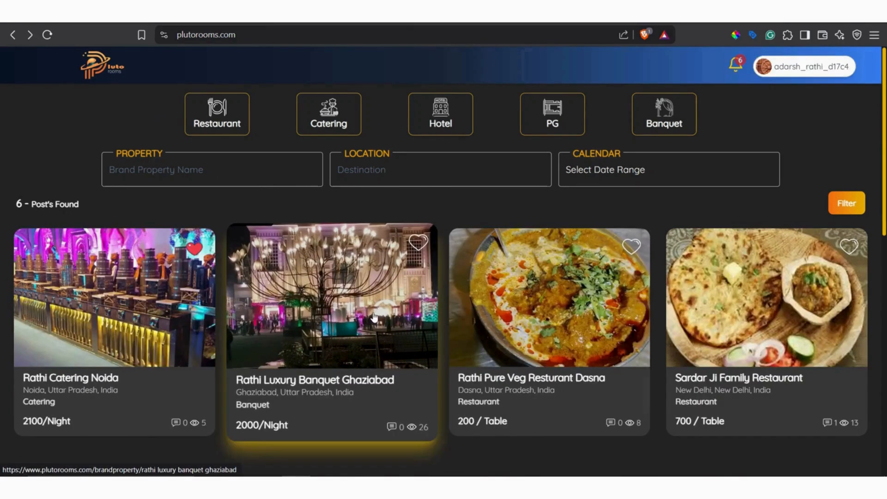
left_click(351, 305)
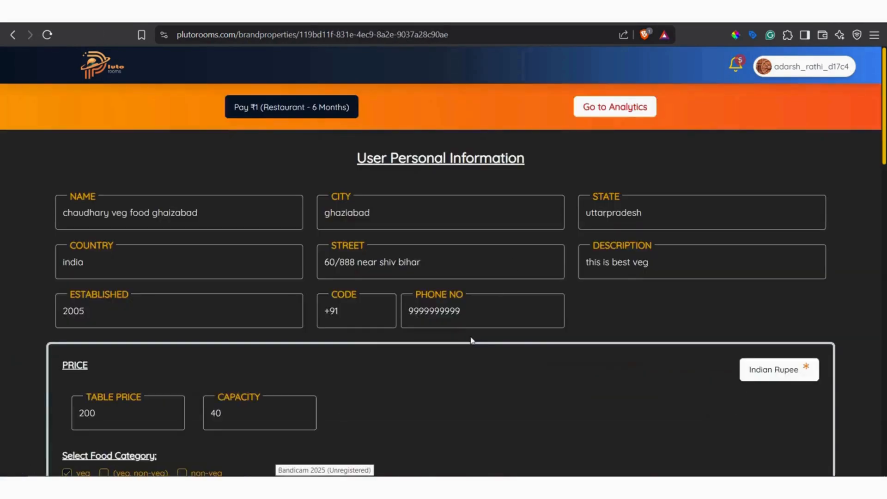
scroll(471, 340, "down", 10)
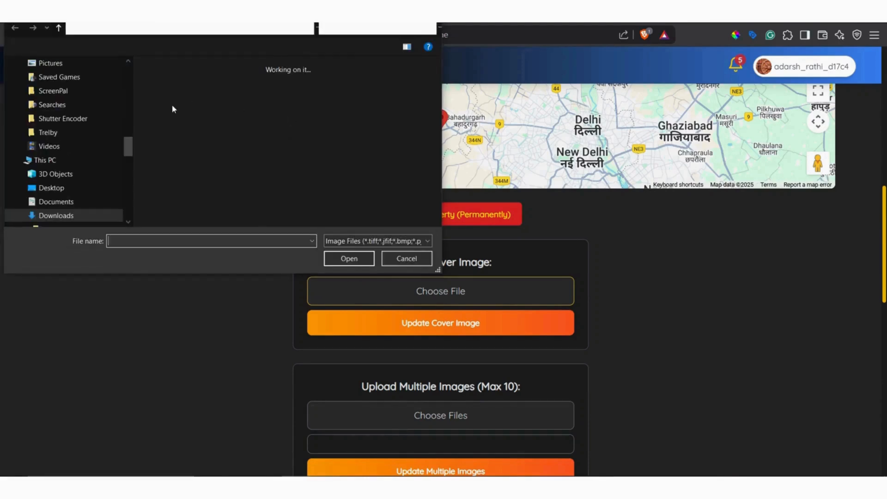
Upload the pexels curry and flatbread photo ending in 11818239.jpg from Downloads as the property's cover image.
left_click(172, 104)
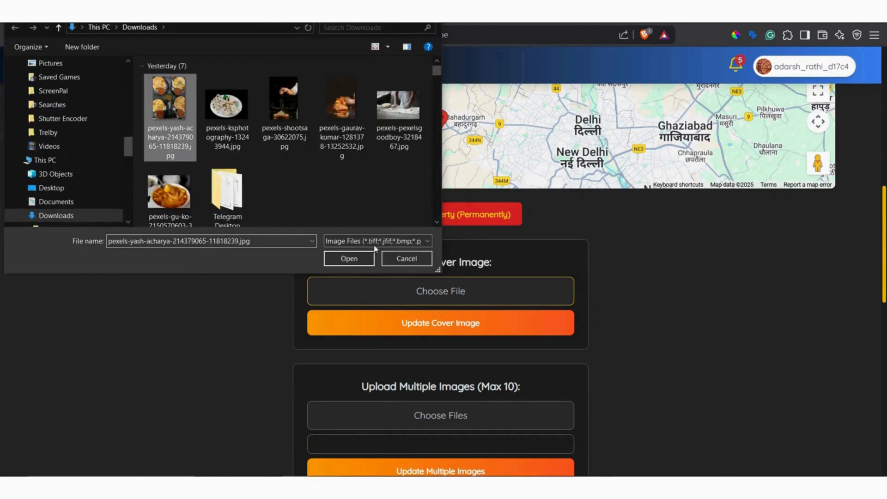
left_click(365, 259)
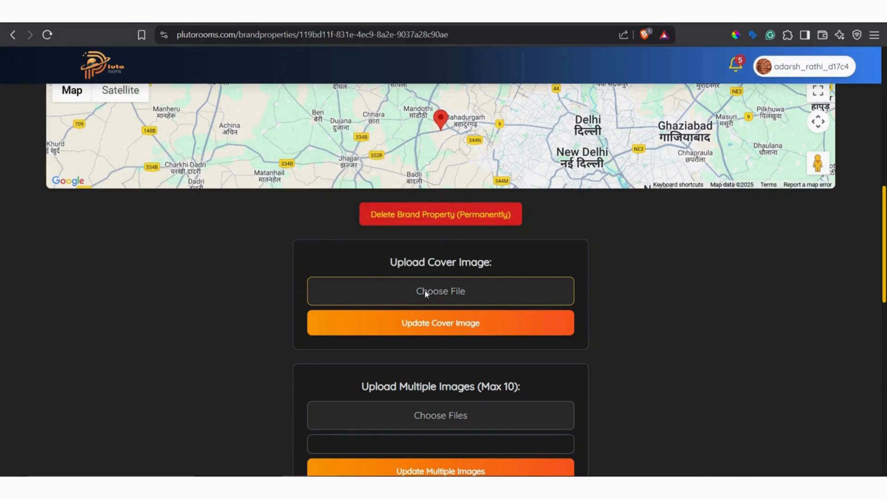
left_click(379, 336)
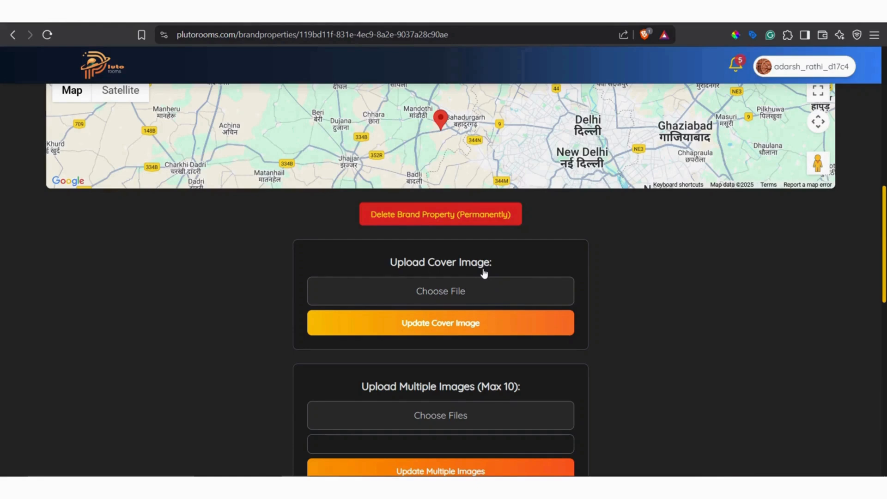
scroll(485, 274, "down", 4)
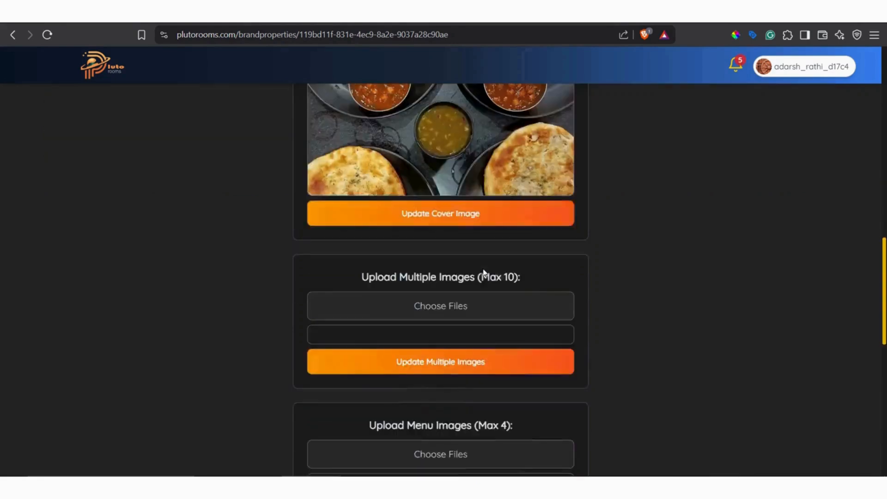
left_click(455, 216)
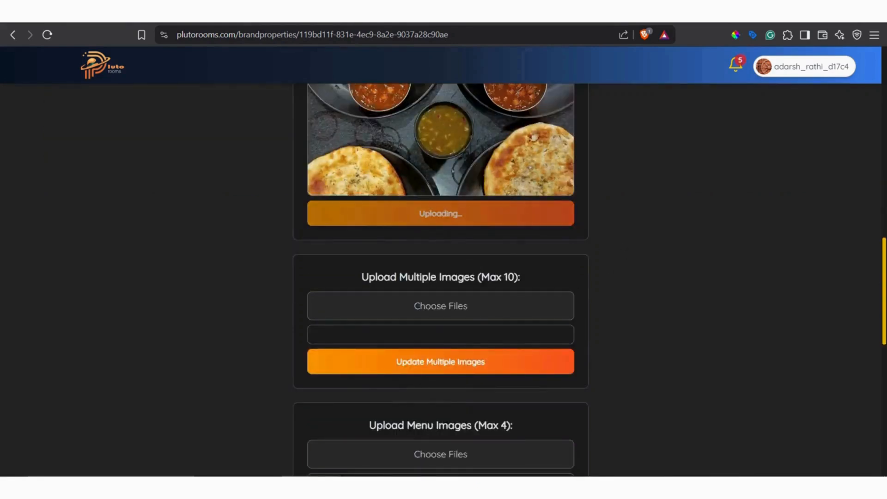
scroll(529, 311, "up", 8)
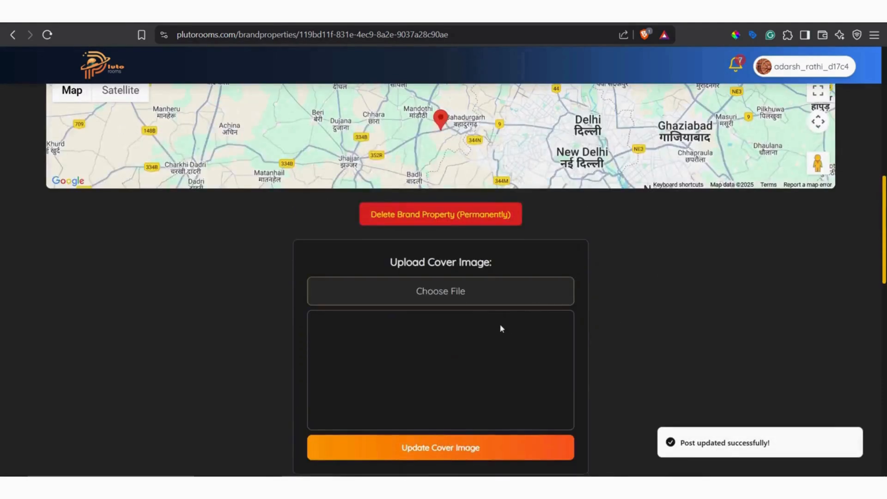
Upload the first five pexels photos from the Downloads folder as the property's multiple images.
scroll(485, 326, "down", 5)
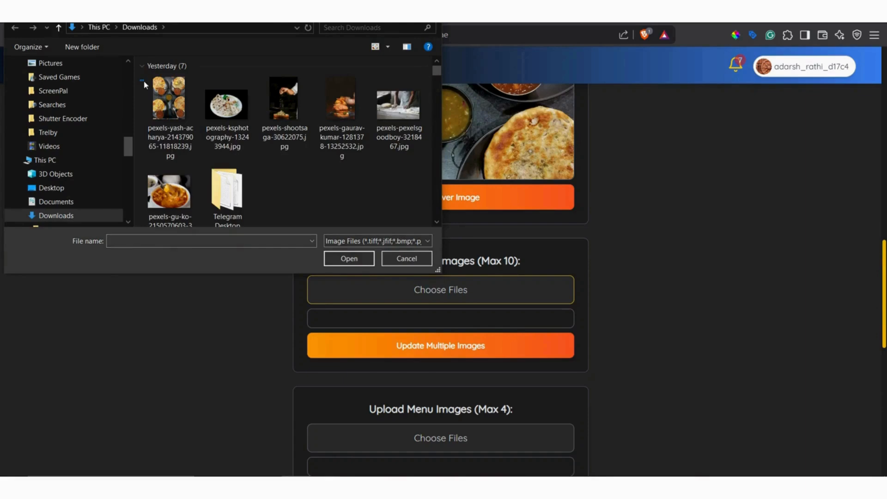
left_click_drag(144, 81, 418, 118)
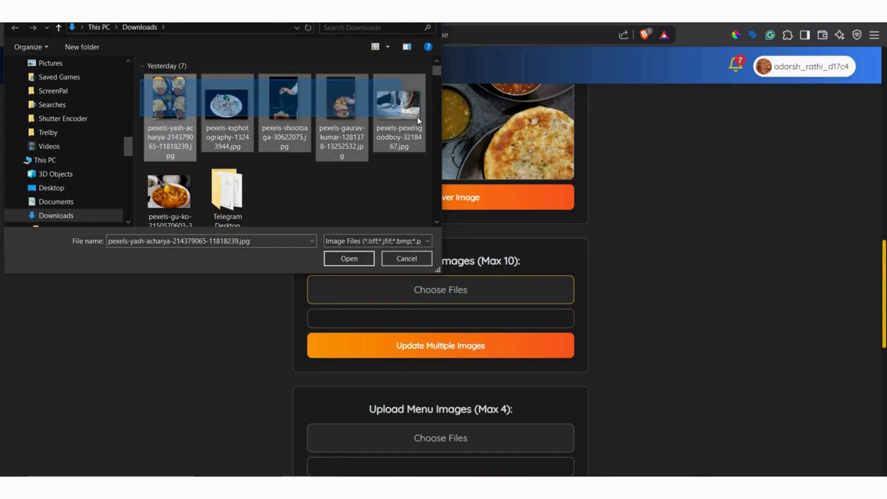
left_click(371, 257)
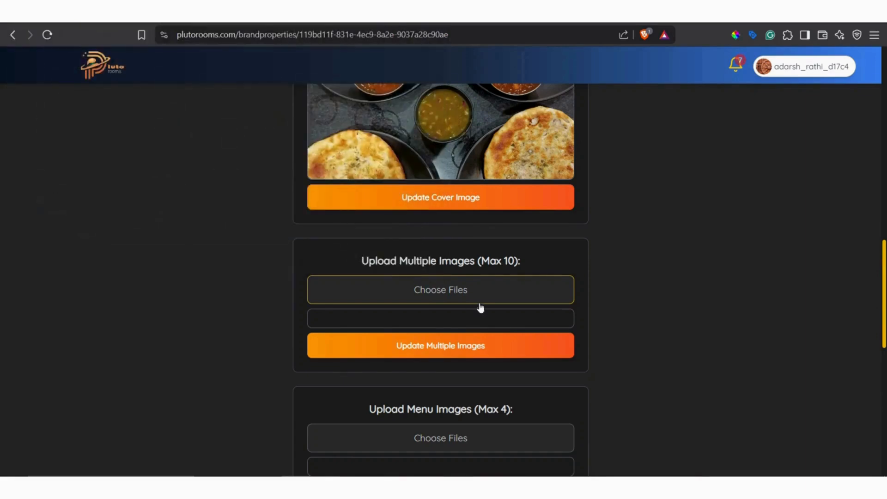
scroll(506, 269, "down", 5)
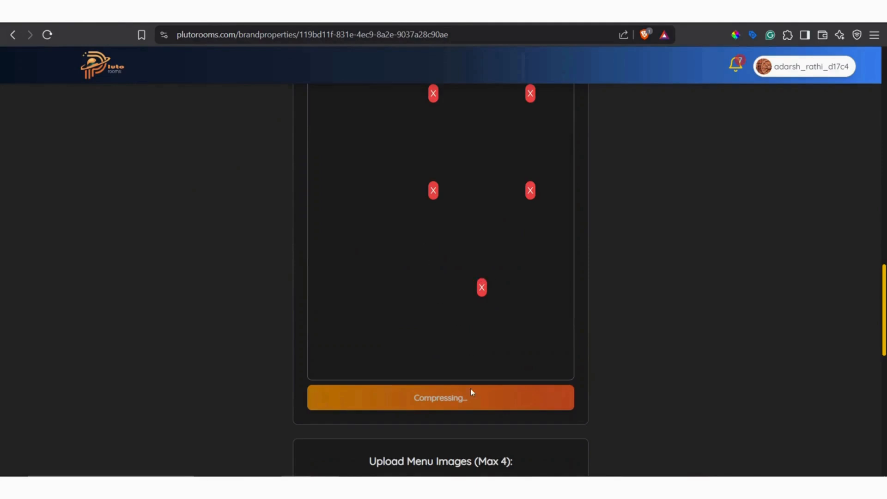
scroll(505, 351, "up", 5)
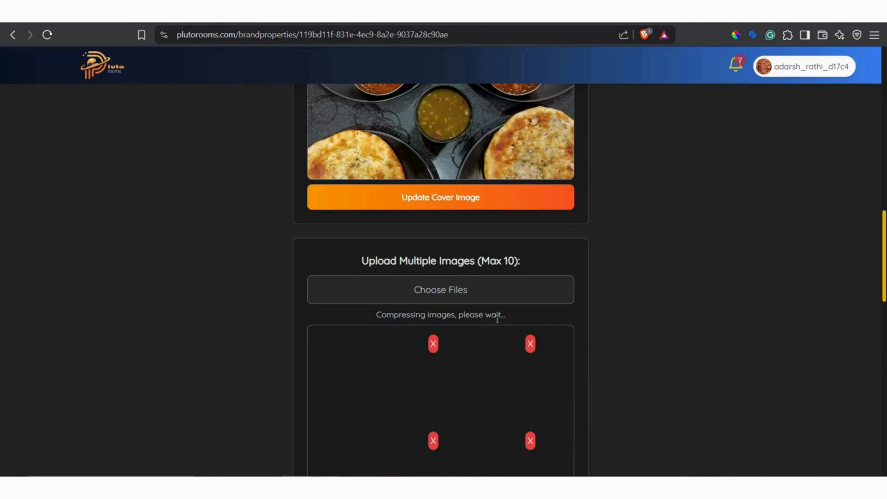
scroll(497, 318, "down", 5)
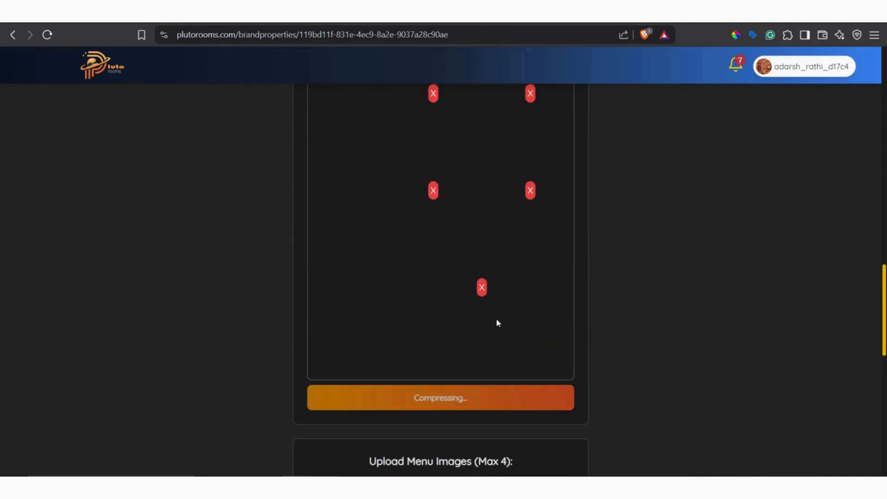
scroll(497, 362, "up", 5)
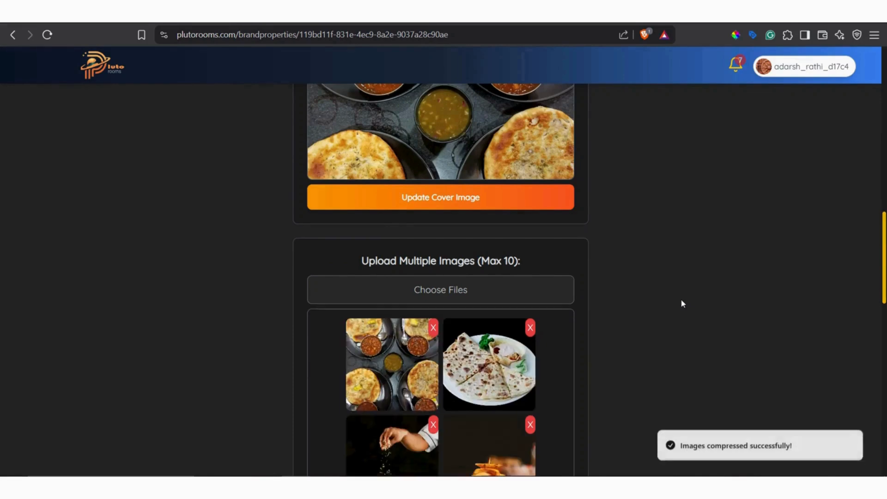
scroll(469, 293, "down", 5)
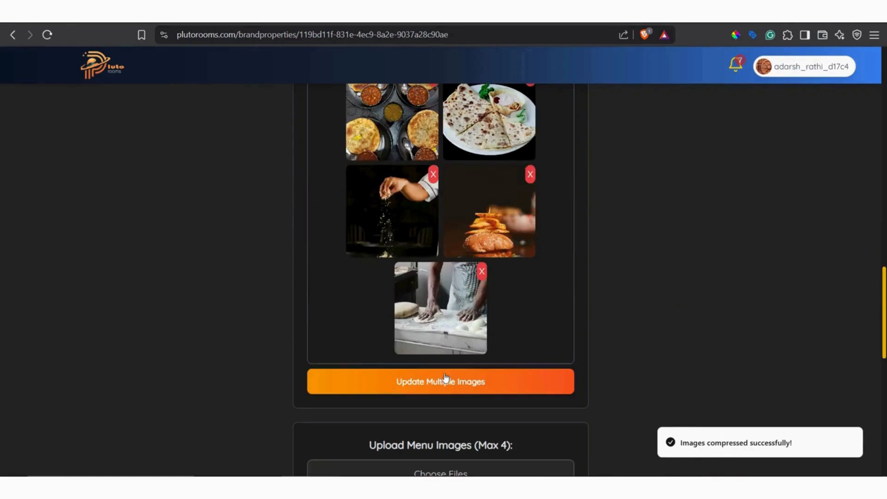
left_click(440, 381)
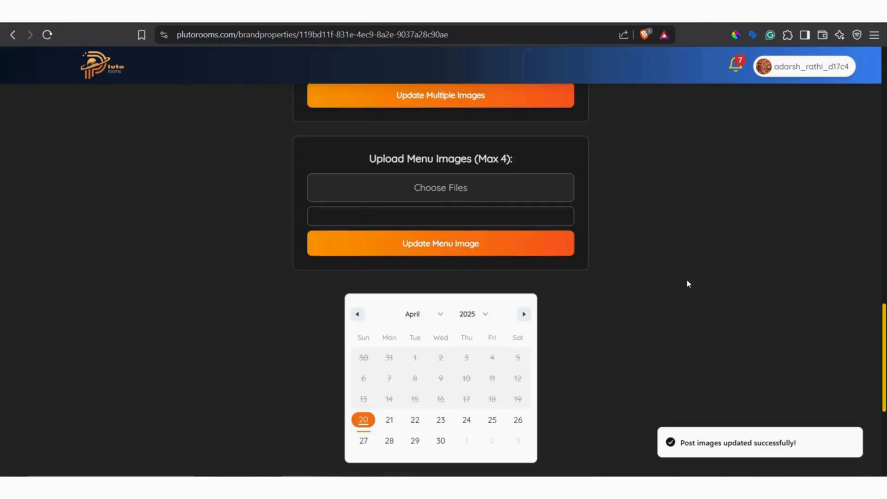
Reload the property page, remove the sliced flatbread plate photo from the multiple images and update them.
scroll(653, 291, "up", 5)
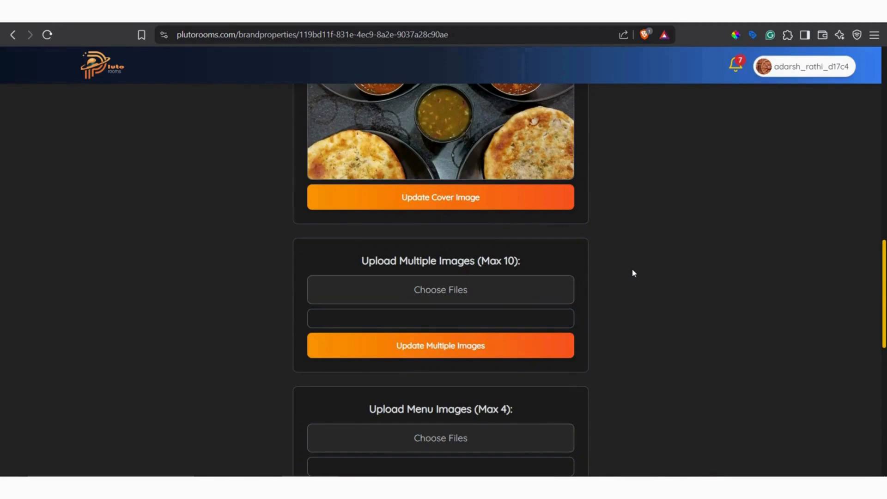
left_click(47, 35)
scroll(573, 273, "down", 5)
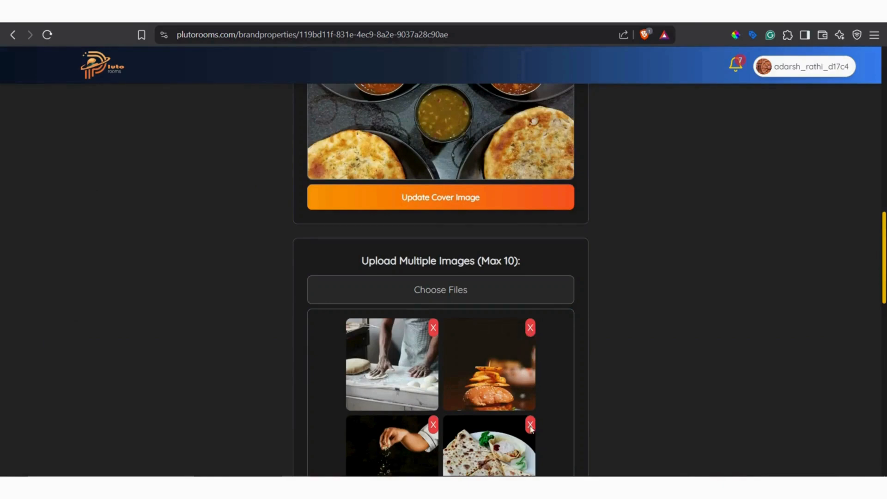
scroll(620, 320, "down", 5)
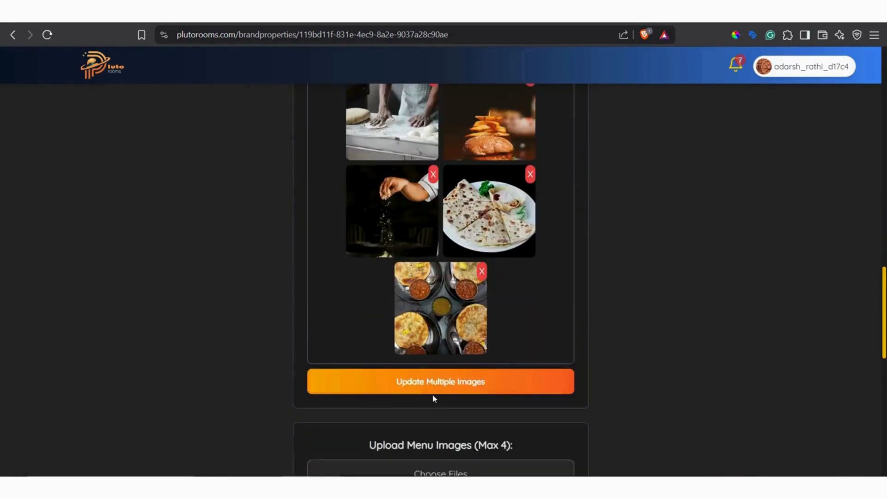
left_click(434, 384)
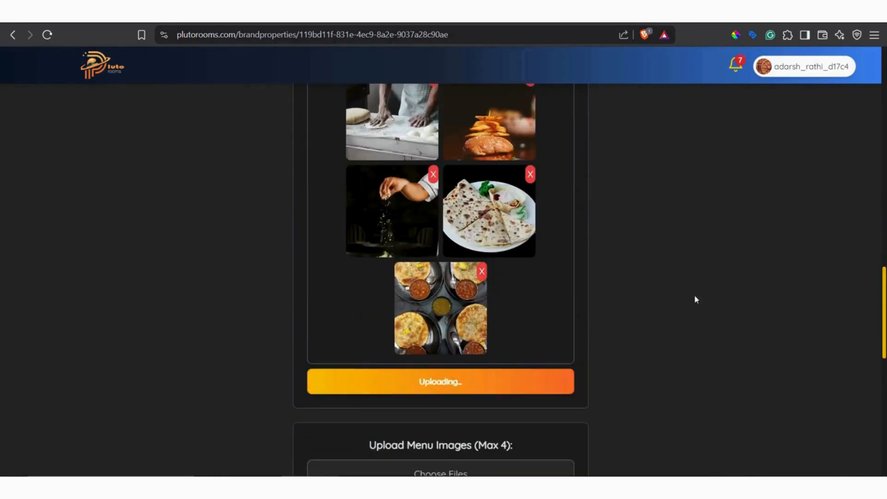
left_click(47, 35)
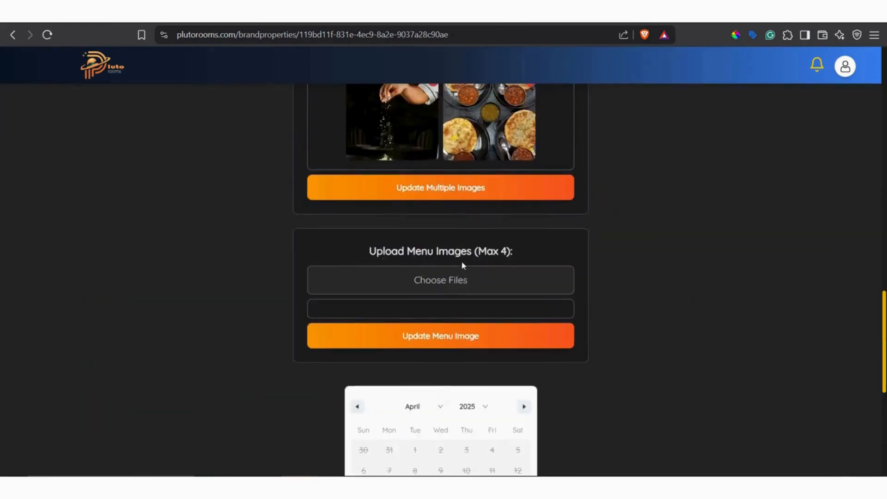
scroll(503, 326, "down", 1)
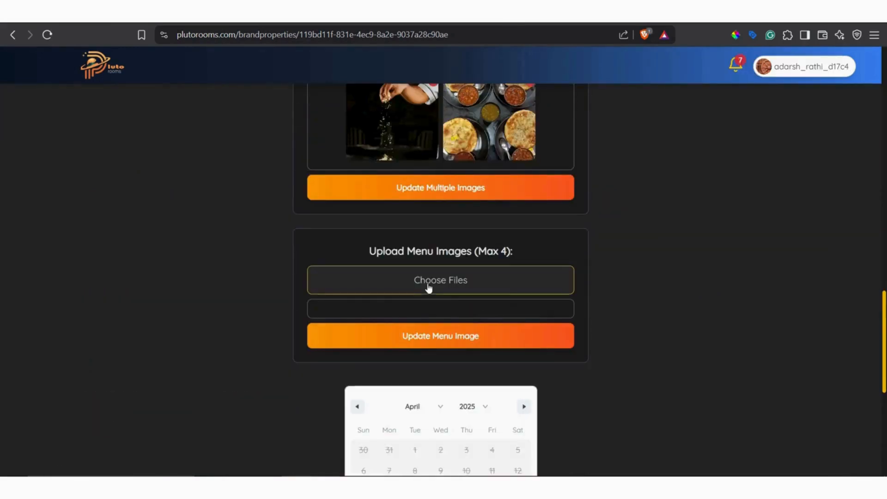
left_click(428, 286)
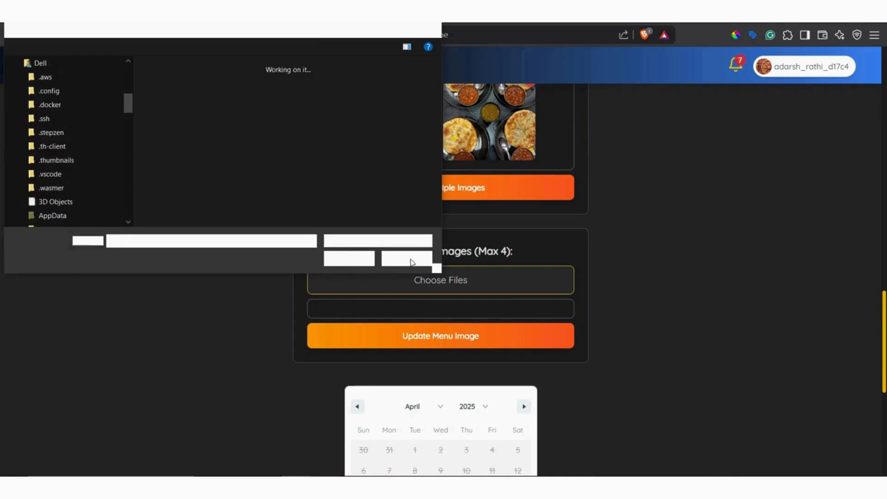
left_click(407, 259)
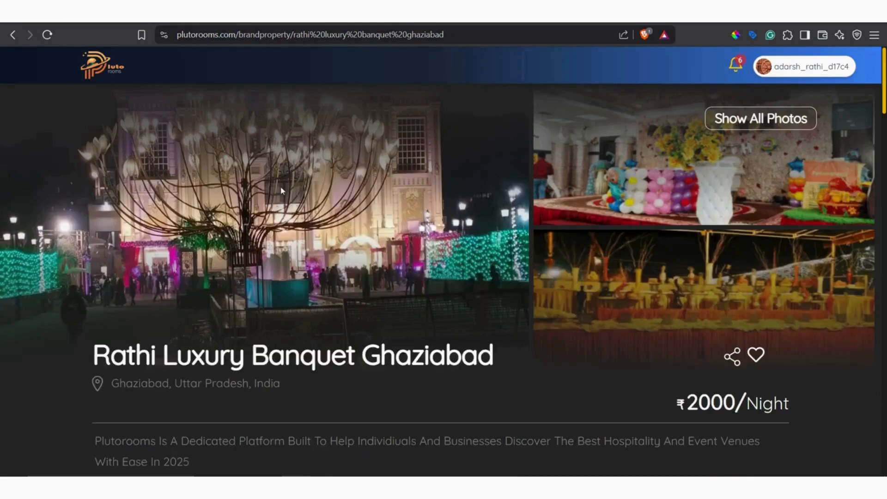
Check the menu images on the Rathi Luxury Banquet Ghaziabad listing and cancel choosing menu image files for the restaurant.
scroll(326, 204, "down", 10)
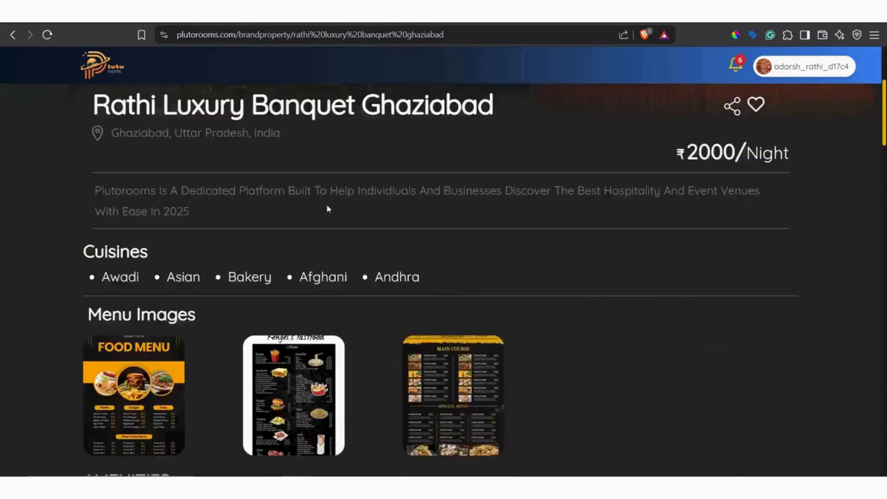
scroll(342, 172, "up", 5)
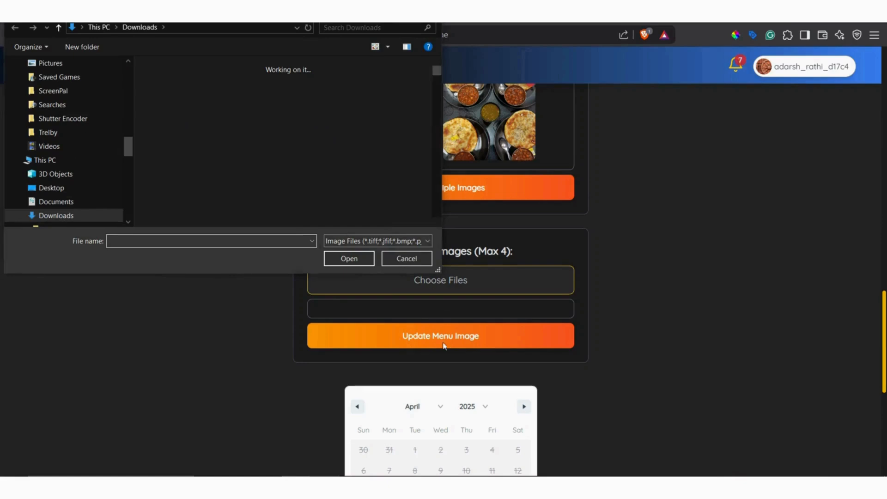
left_click(410, 258)
Make a reservation for April 28 to 30, 2025 in the restaurant's booking calendar.
scroll(452, 253, "up", 5)
scroll(501, 362, "down", 10)
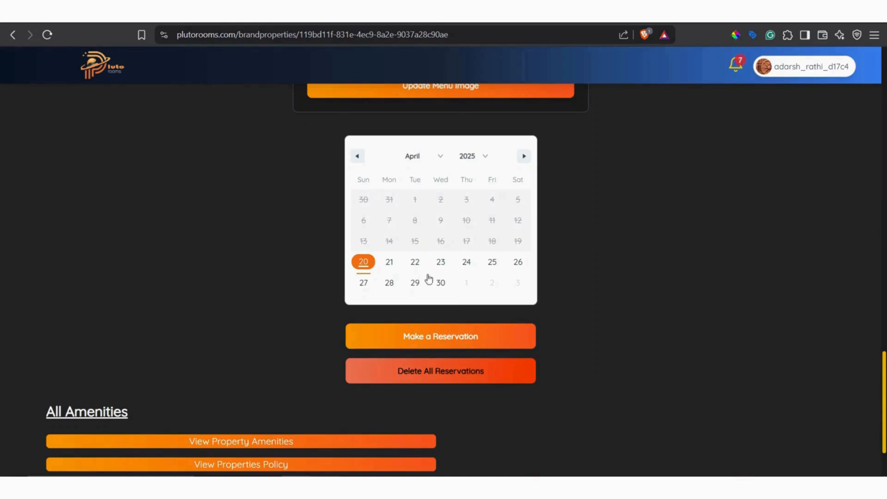
left_click(397, 284)
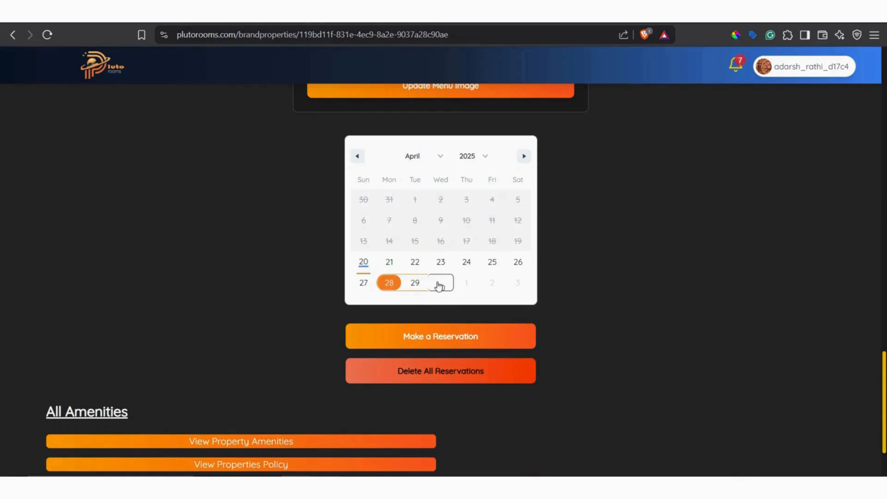
left_click(436, 286)
left_click(433, 341)
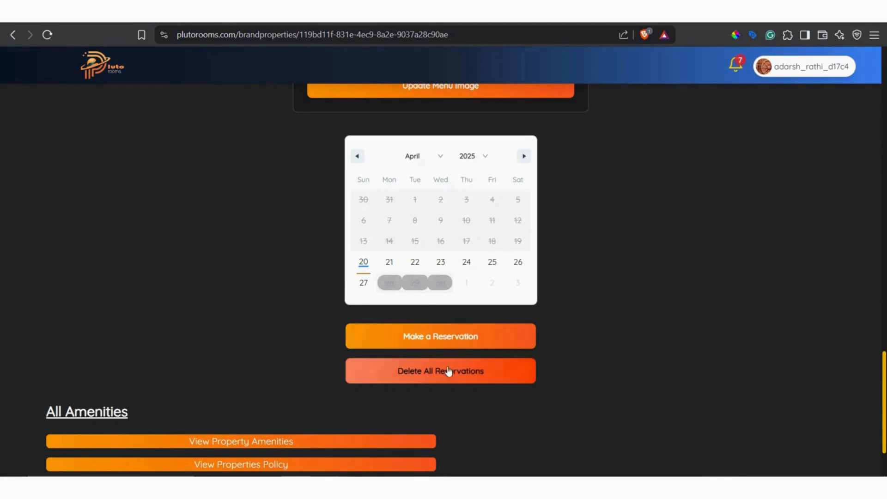
Reserve April 25 and April 22, 2025 as single dates and delete all of the restaurant's reservations.
left_click(491, 263)
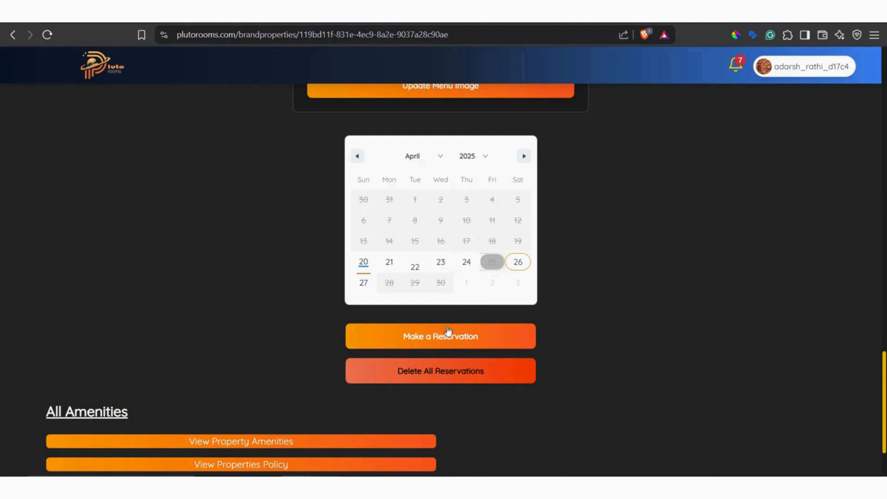
left_click(414, 260)
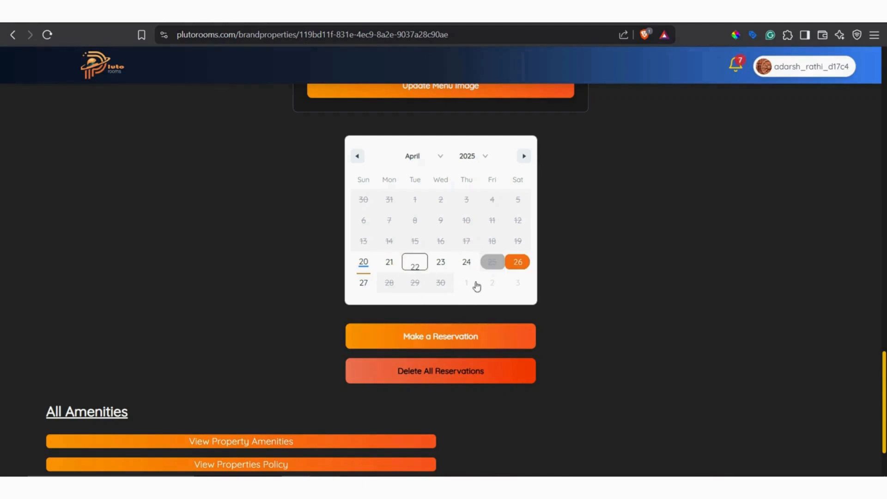
left_click(453, 336)
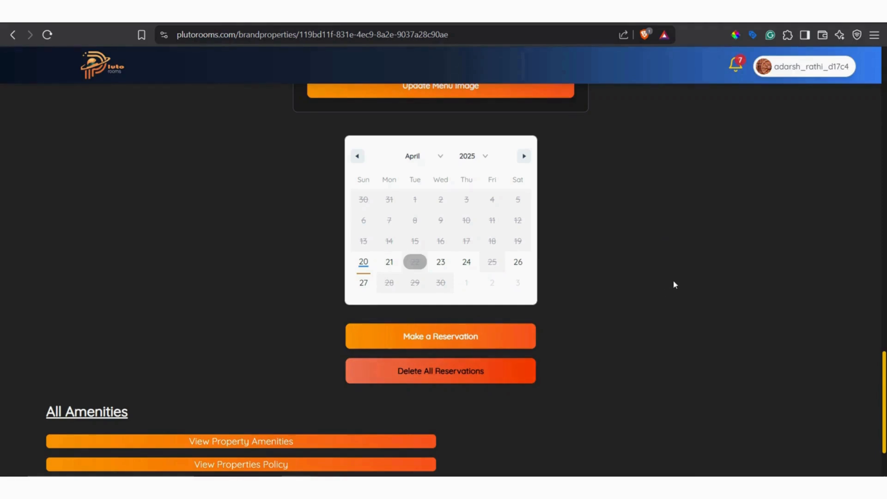
left_click(450, 369)
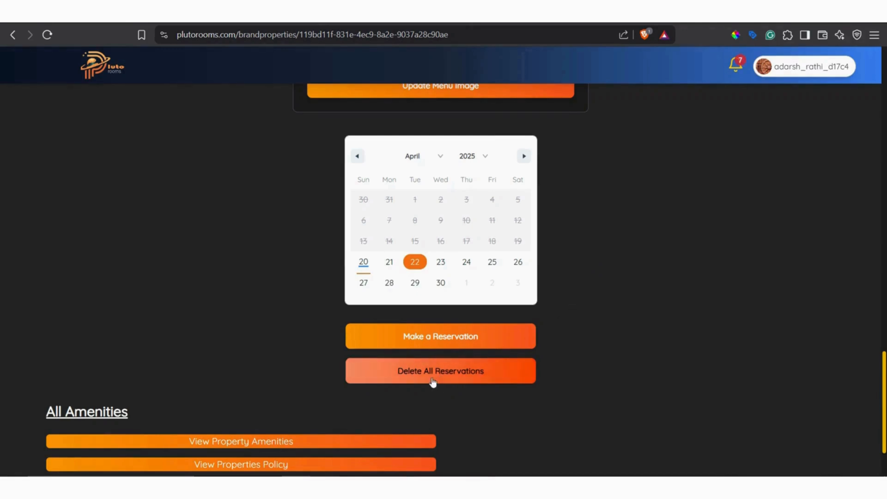
Review the cuisines and amenities shown on the Rathi Luxury Banquet Ghaziabad listing.
scroll(594, 300, "down", 2)
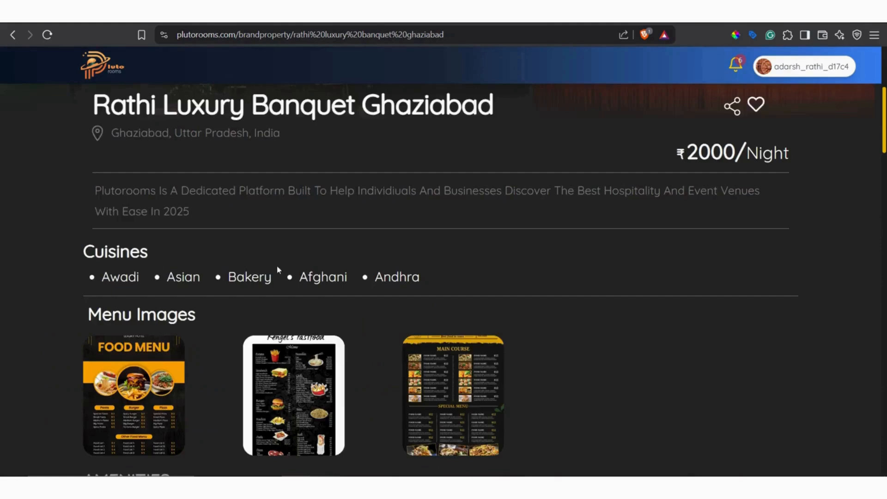
scroll(155, 245, "up", 1)
scroll(139, 259, "down", 1)
left_click_drag(102, 273, 343, 271)
scroll(295, 262, "down", 5)
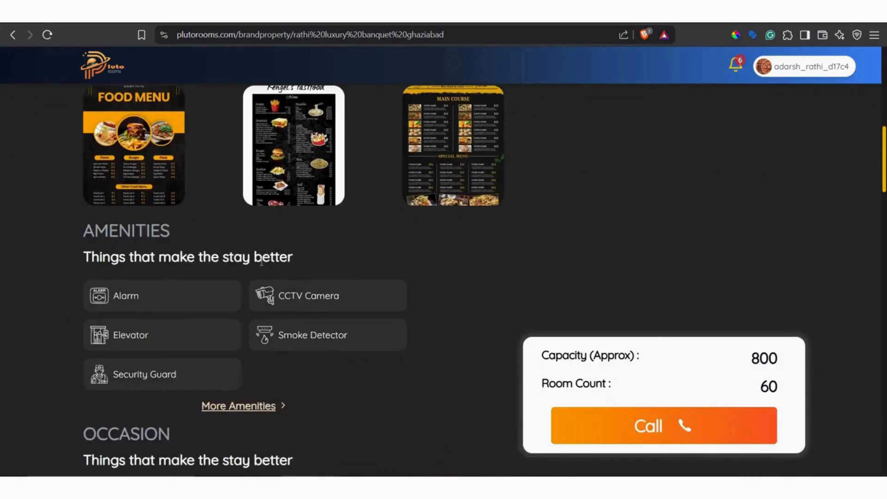
left_click_drag(232, 376, 99, 257)
scroll(270, 343, "down", 1)
scroll(269, 343, "down", 12)
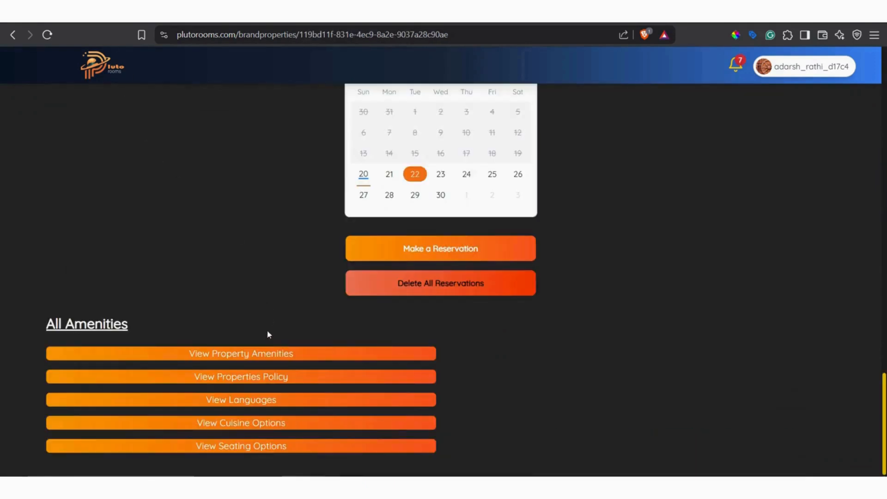
Save Alarm, Elevator, Fire Pit, Gym and CCTV Camera as the restaurant's property amenities.
left_click(263, 355)
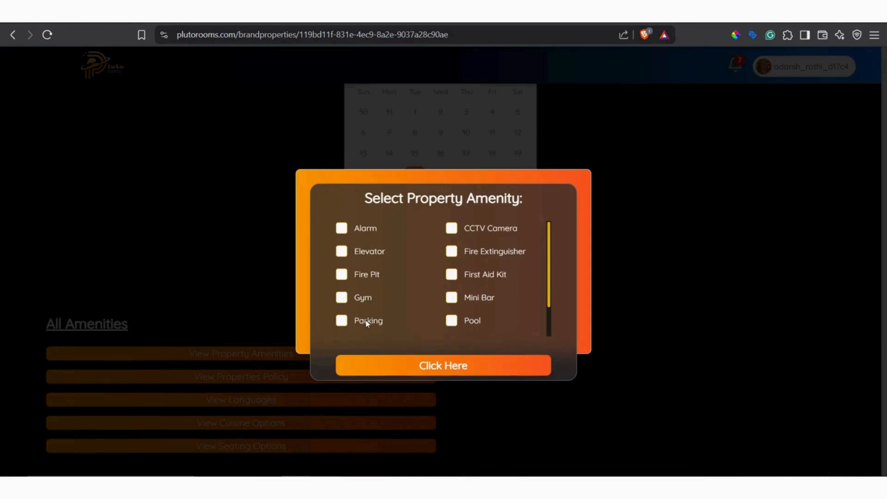
left_click(342, 251)
left_click(341, 228)
left_click(342, 277)
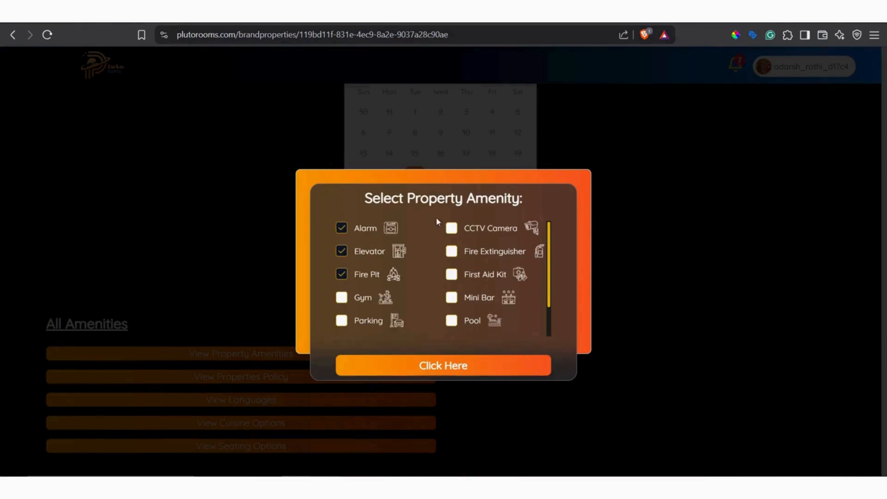
left_click(342, 297)
left_click(451, 233)
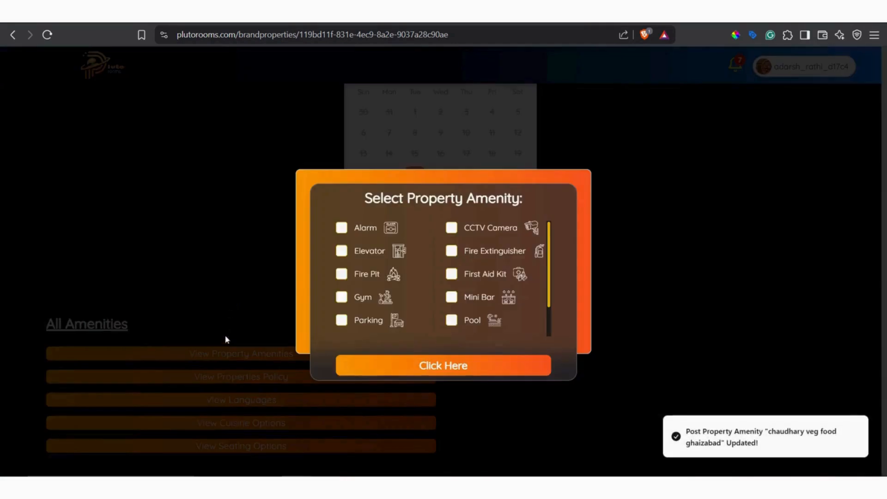
left_click(453, 366)
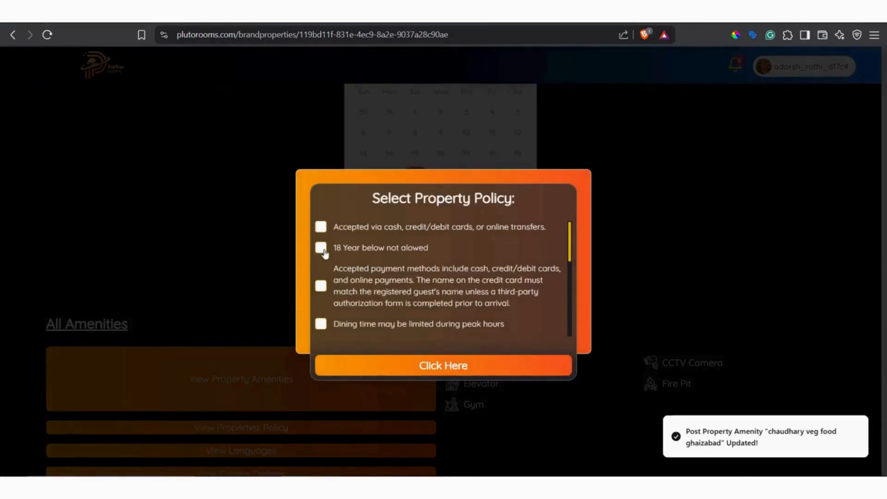
Save two property policies: payment via cash, credit/debit cards or online transfers, and accepted payment methods requiring the credit card name to match the guest's.
left_click(321, 248)
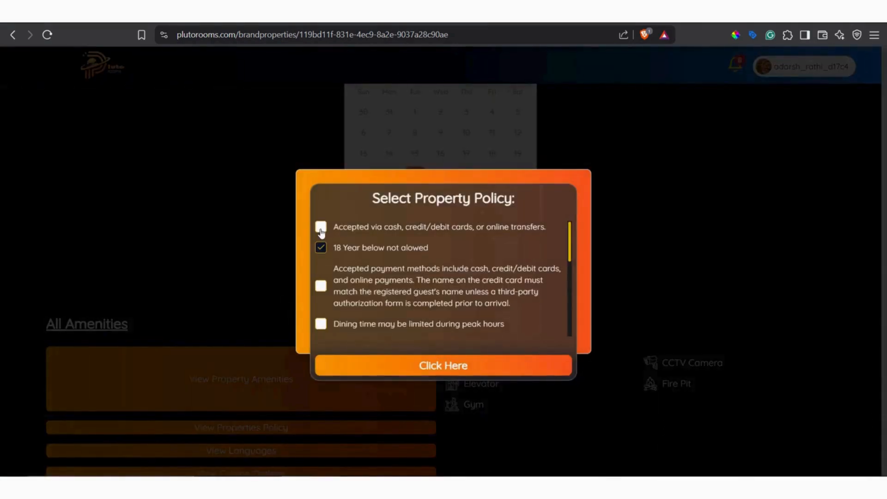
left_click(322, 248)
left_click(321, 286)
left_click(321, 226)
scroll(424, 301, "down", 5)
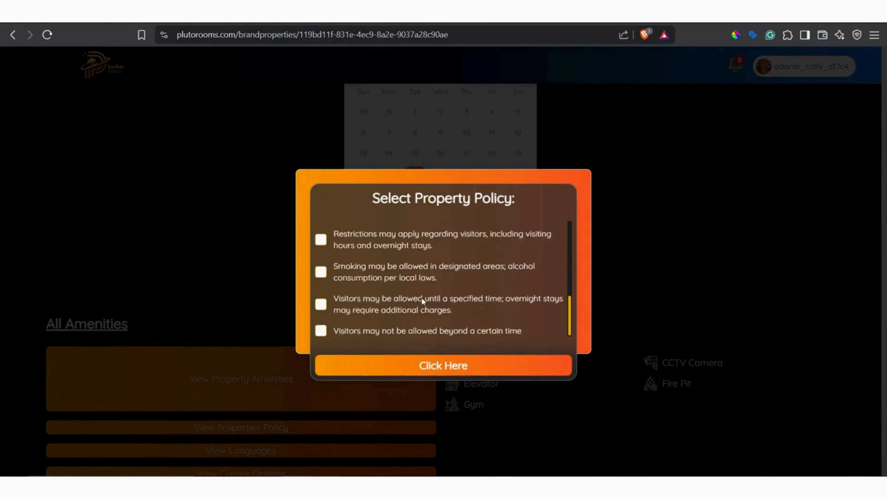
left_click(456, 367)
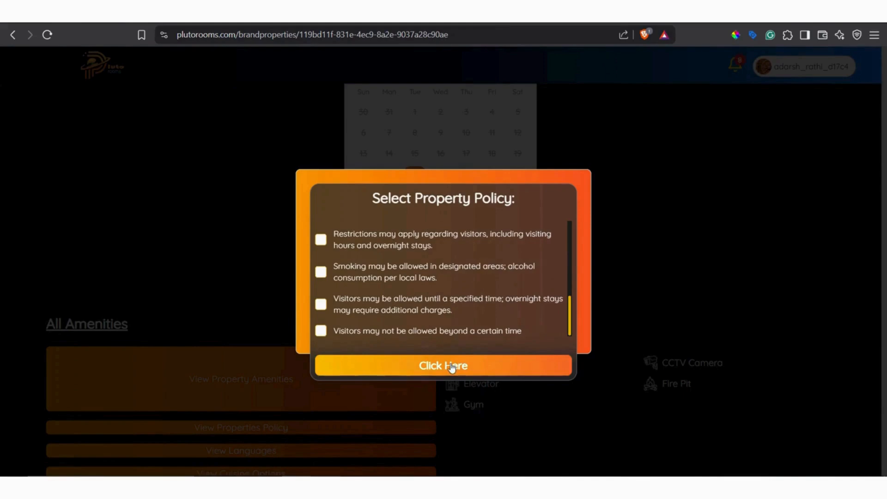
Save English, Hindi and Marathi as the languages spoken at the restaurant.
scroll(263, 300, "down", 1)
scroll(265, 301, "down", 2)
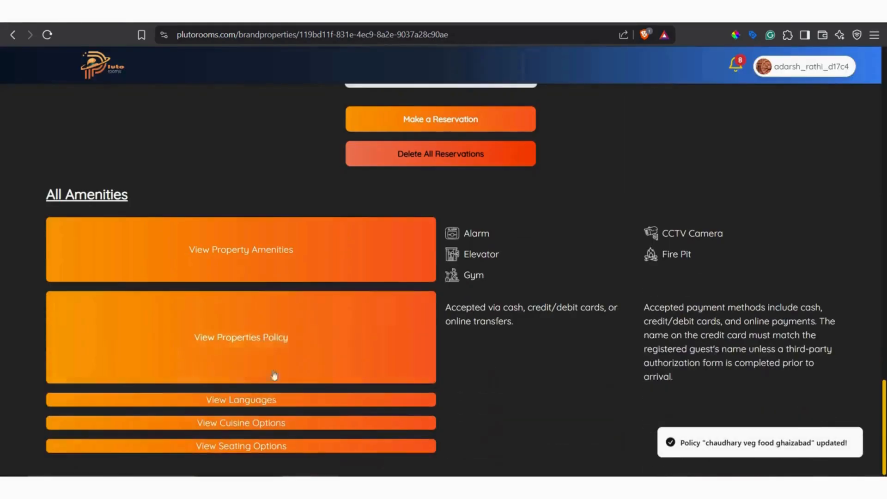
left_click(300, 400)
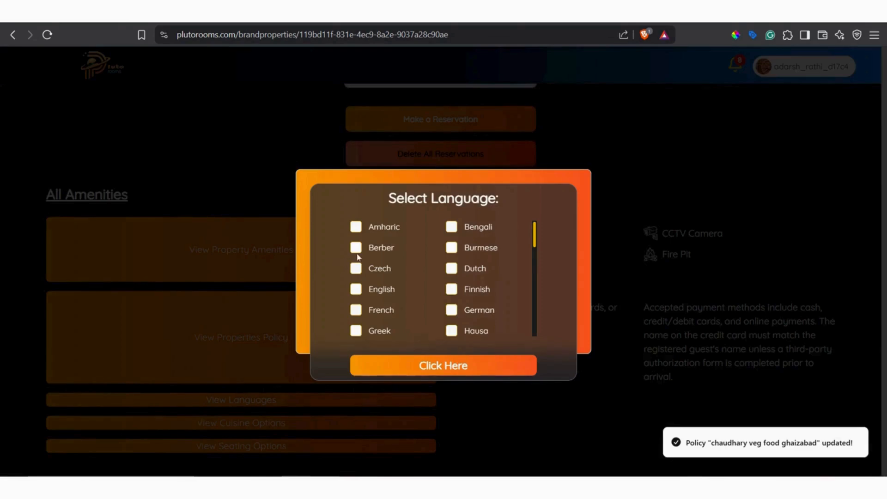
left_click(356, 289)
scroll(533, 244, "down", 3)
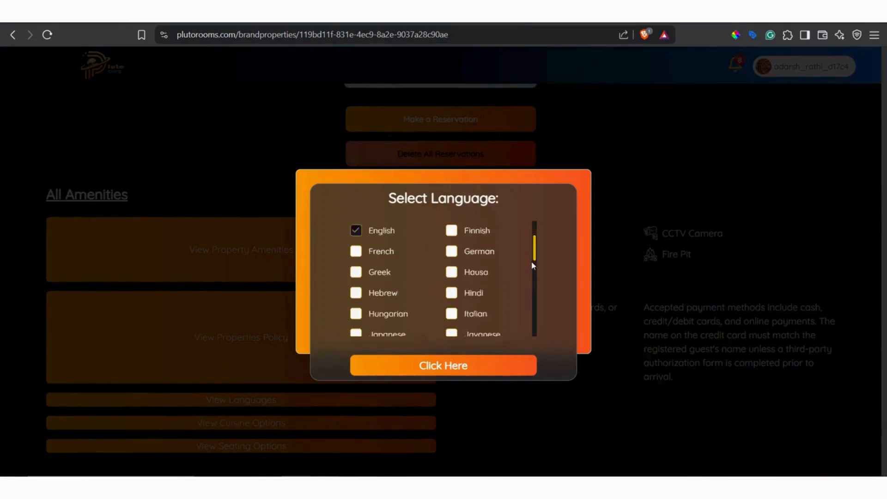
left_click(452, 253)
scroll(534, 258, "down", 3)
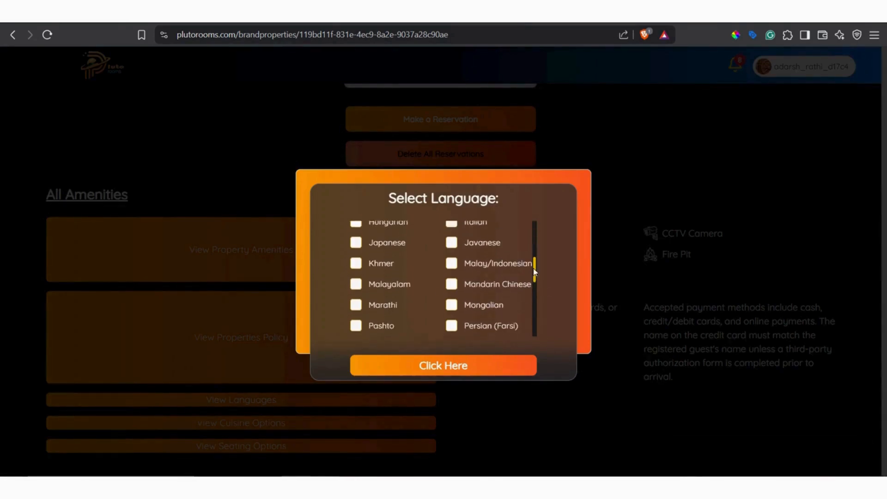
left_click(355, 270)
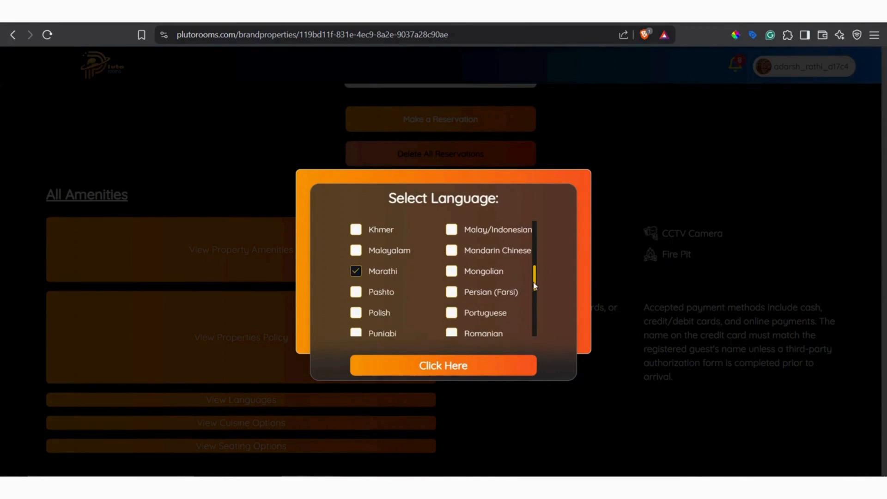
scroll(534, 290, "down", 1)
left_click(452, 292)
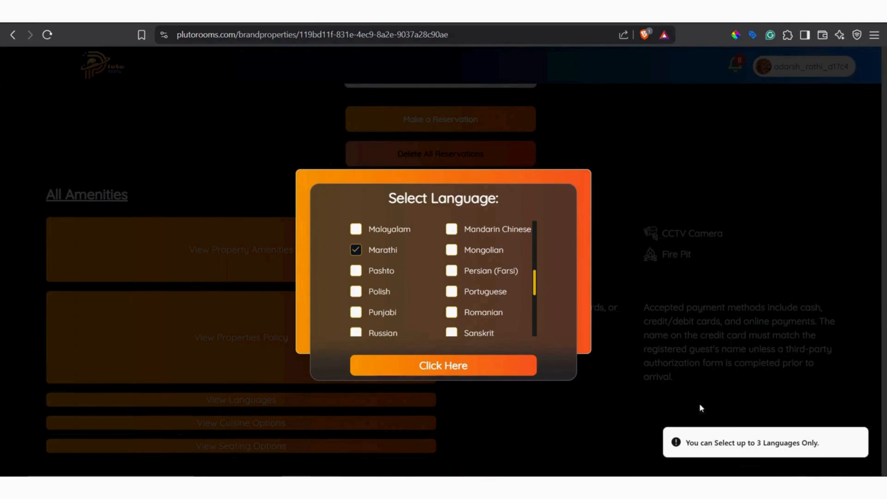
left_click(470, 374)
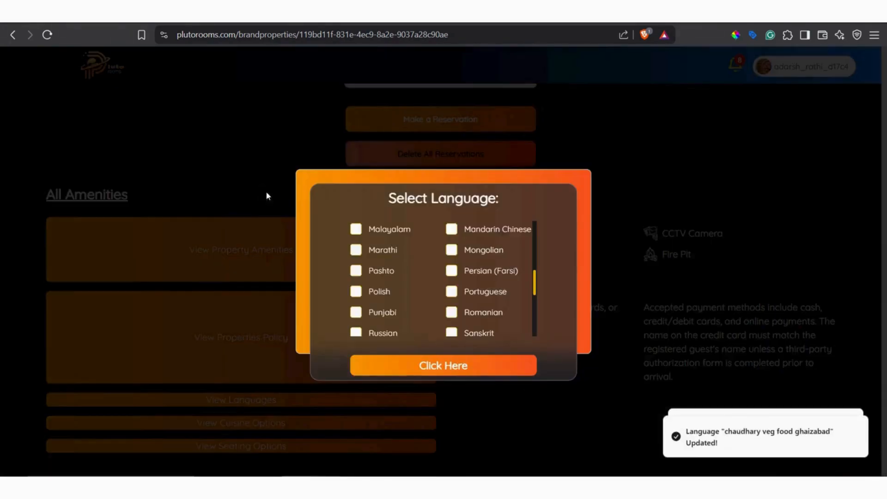
Save Asian, Chola Bhutara, Chinese, Fast Food and Indian Street Food as the restaurant's cuisine options.
scroll(266, 295, "down", 1)
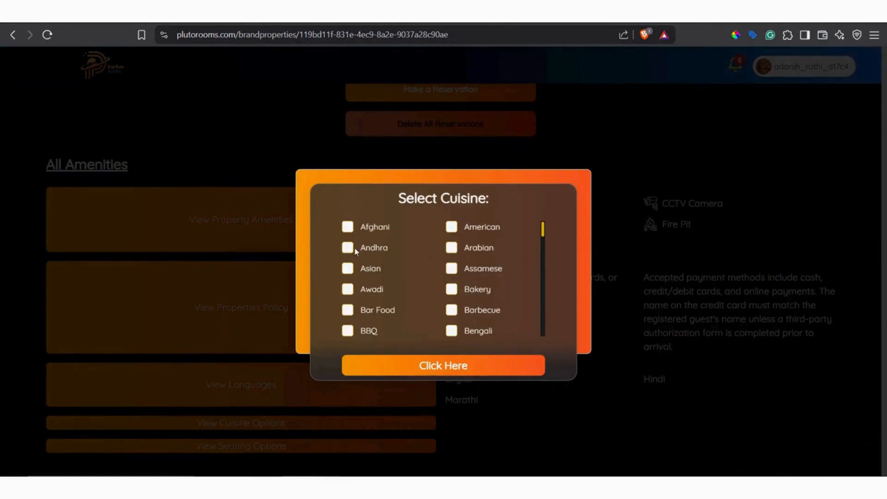
left_click(348, 268)
scroll(544, 236, "down", 3)
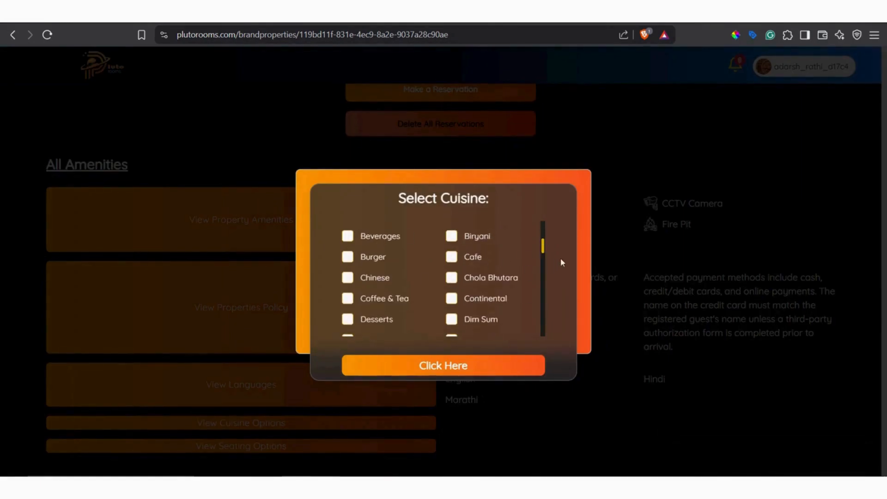
scroll(548, 254, "down", 2)
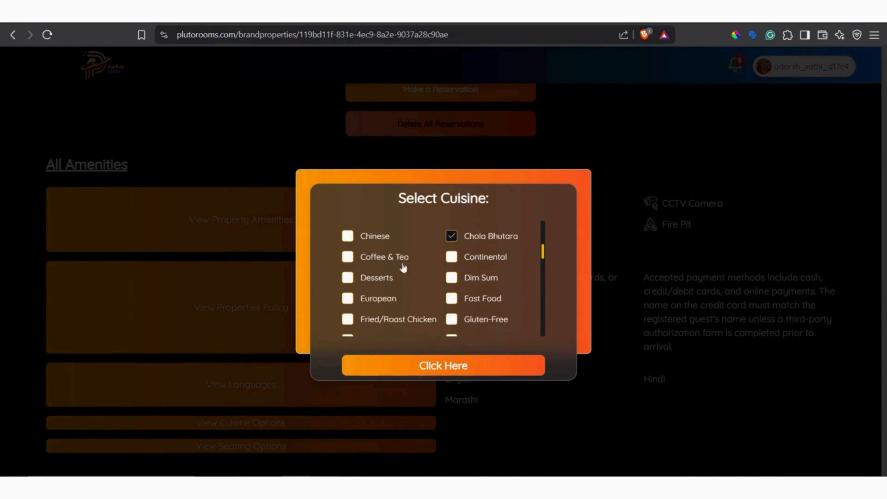
left_click(375, 236)
scroll(543, 262, "down", 3)
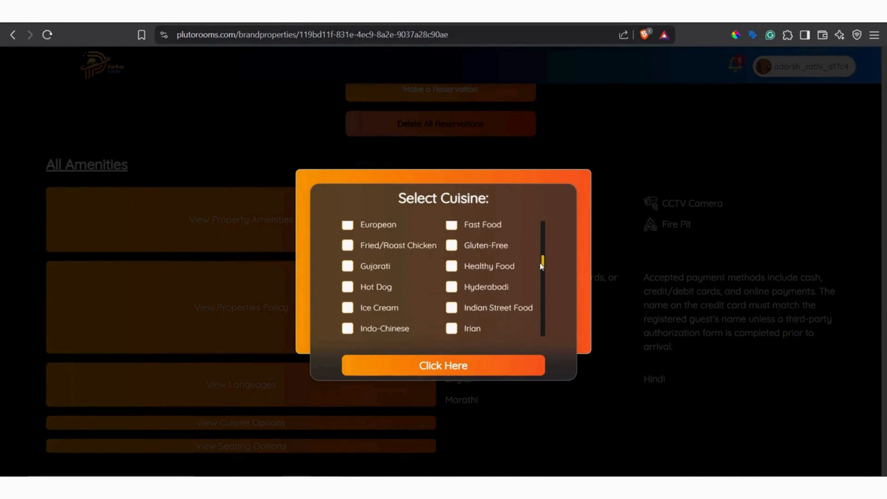
left_click(454, 230)
scroll(543, 269, "down", 1)
left_click(451, 295)
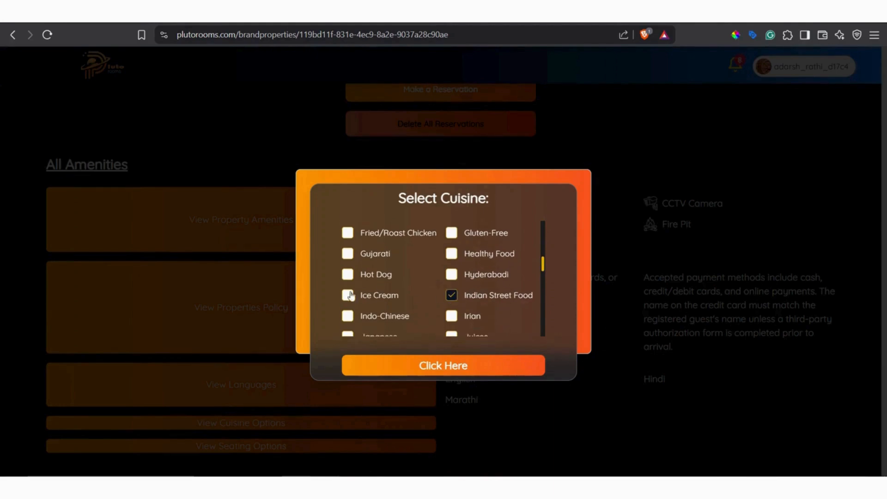
left_click(348, 275)
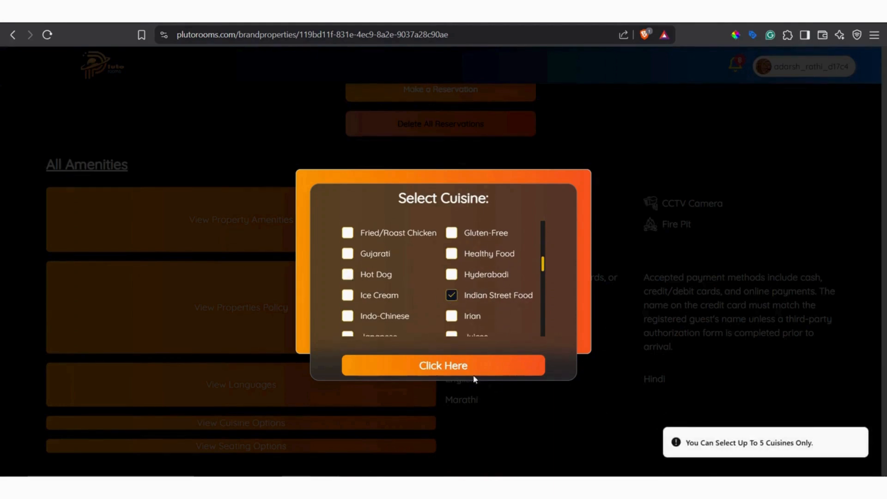
left_click(457, 366)
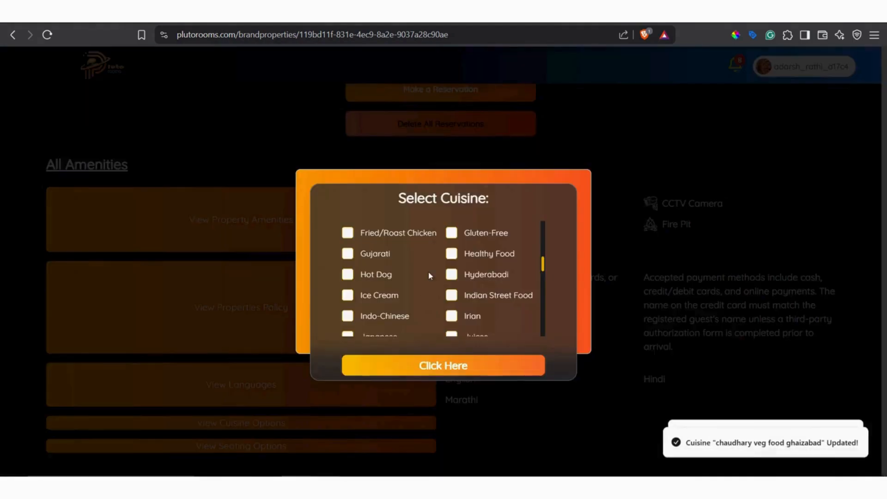
scroll(297, 284, "down", 1)
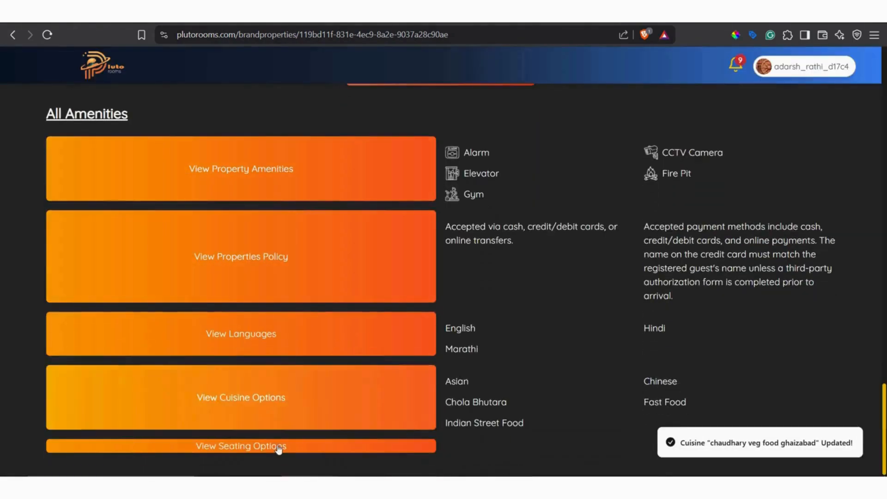
Choose Bench, Cocktail, Garden and Indoor among the restaurant's seating options.
left_click(277, 447)
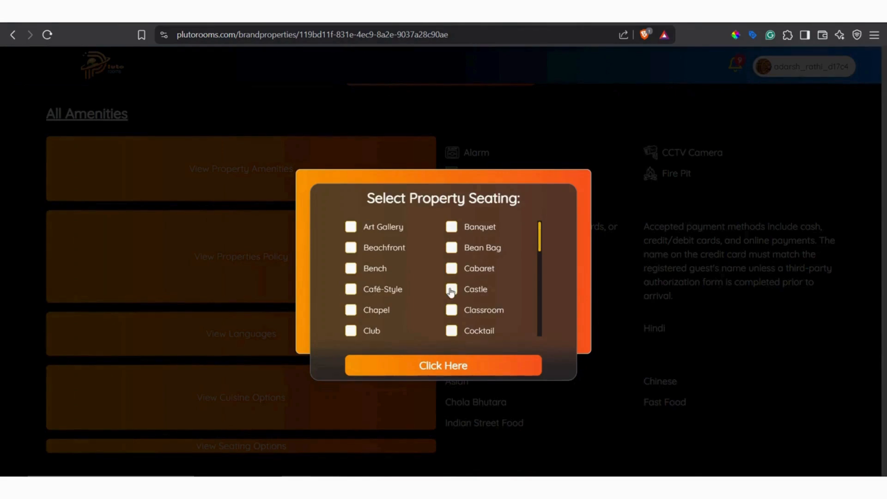
left_click(350, 270)
left_click(452, 331)
scroll(539, 264, "down", 2)
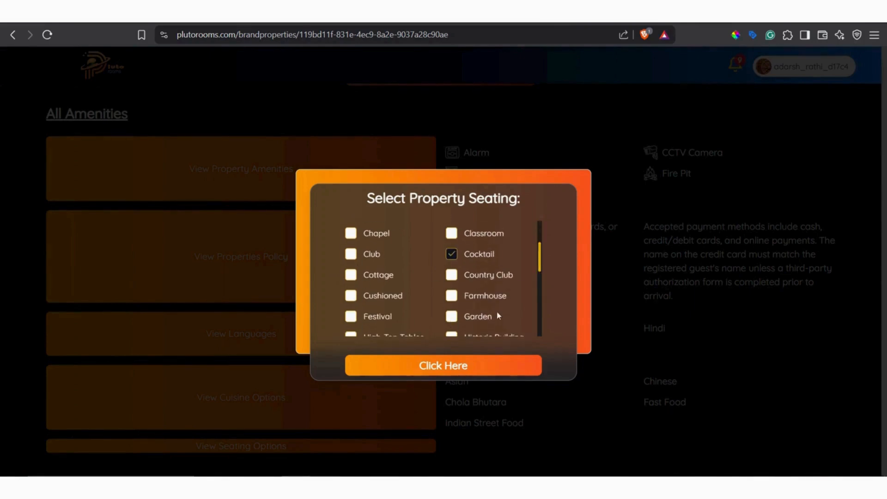
left_click(452, 316)
left_click_drag(541, 263, 540, 286)
left_click(353, 276)
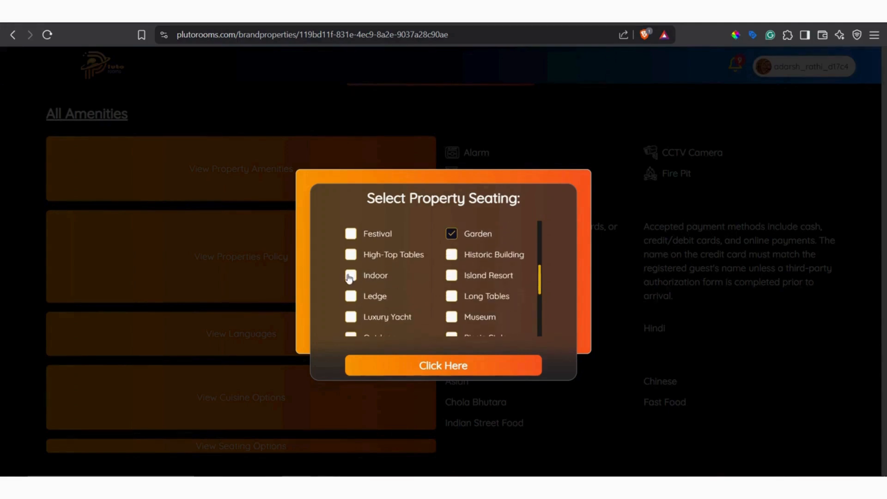
Add Long Tables, Poolside, Rooftop and Outdoor to the seating selection and save the restaurant's seating options.
scroll(541, 291, "down", 1)
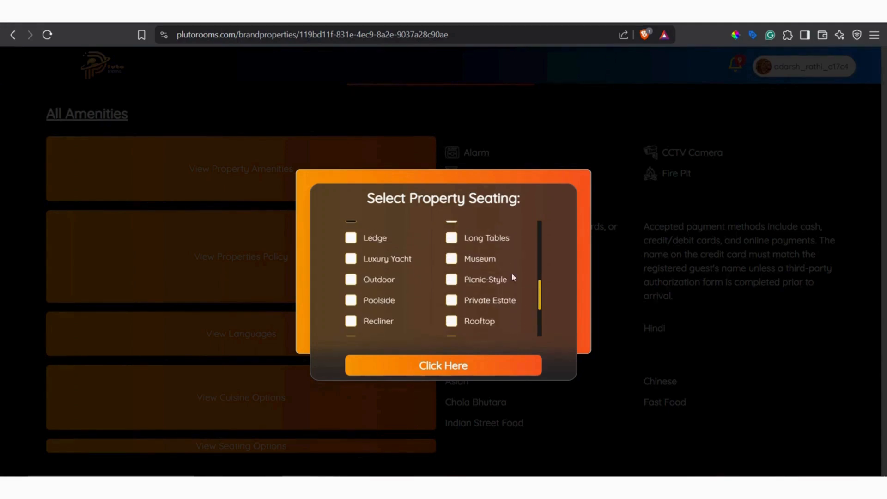
left_click(452, 237)
left_click(353, 305)
left_click(452, 322)
scroll(540, 300, "down", 1)
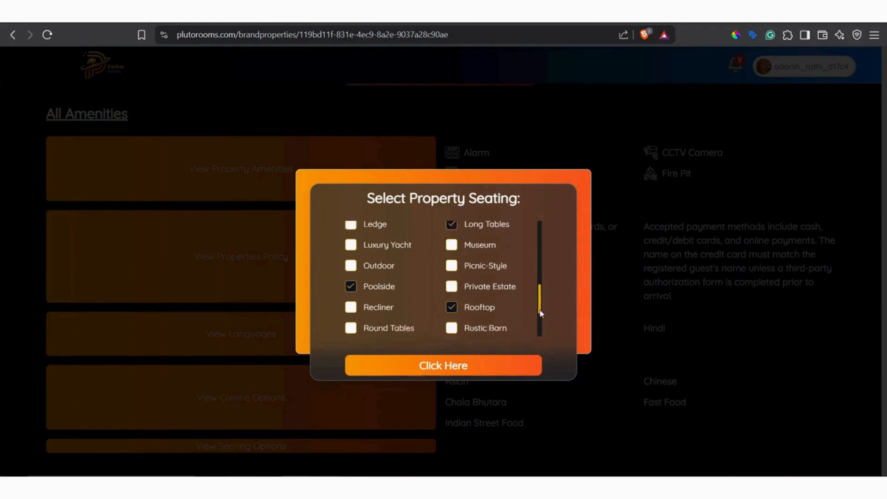
left_click(351, 232)
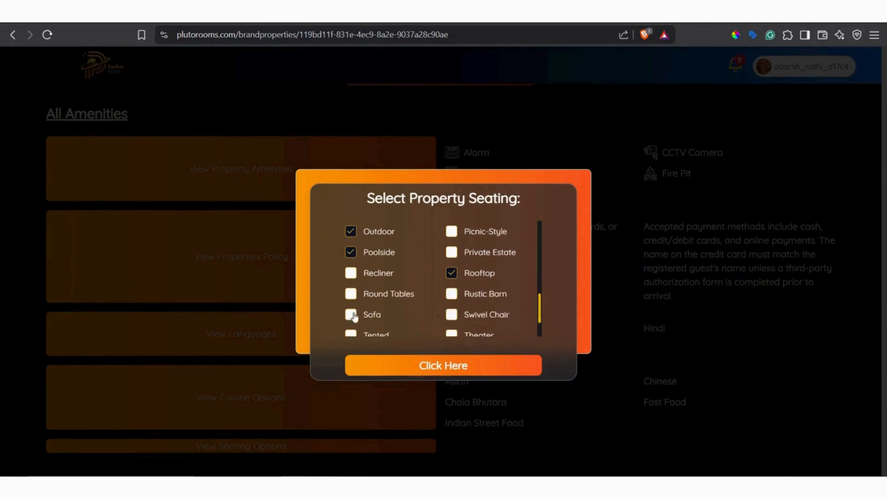
left_click(432, 364)
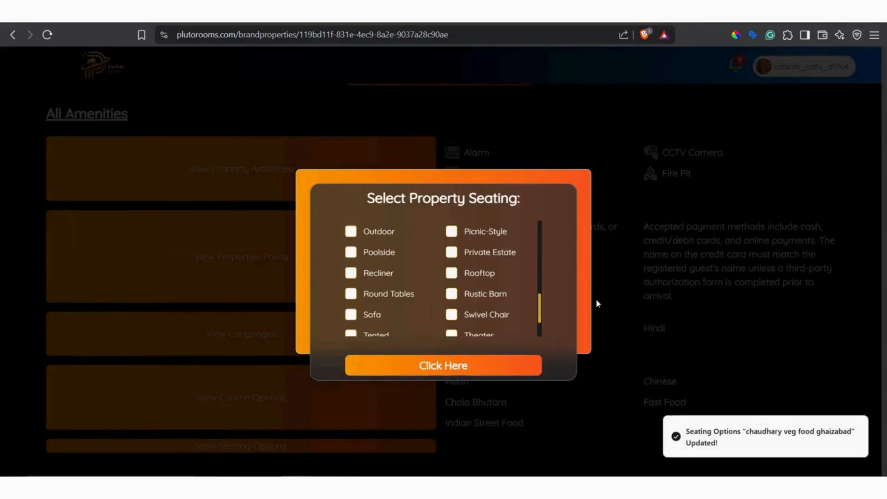
left_click(596, 304)
Look over the restaurant's editing page and open the account's public profile page.
scroll(595, 314, "down", 2)
scroll(594, 314, "up", 20)
scroll(632, 303, "up", 5)
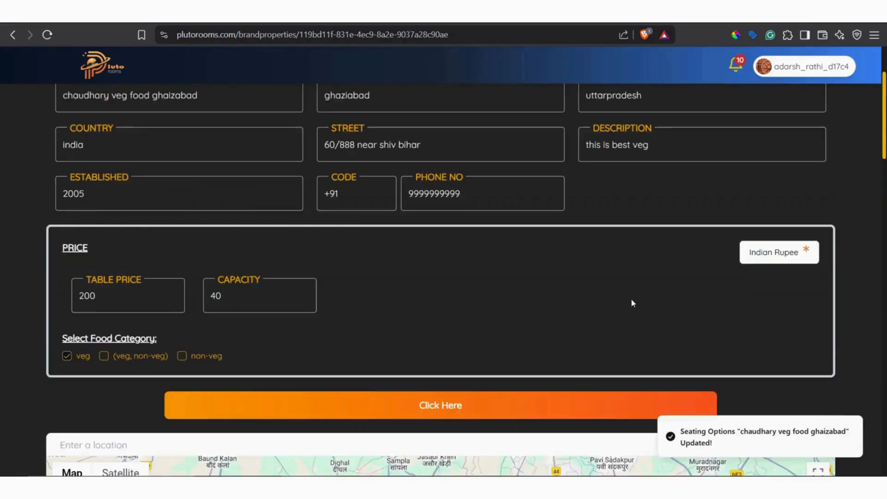
scroll(631, 303, "down", 15)
scroll(475, 356, "down", 5)
scroll(406, 269, "up", 20)
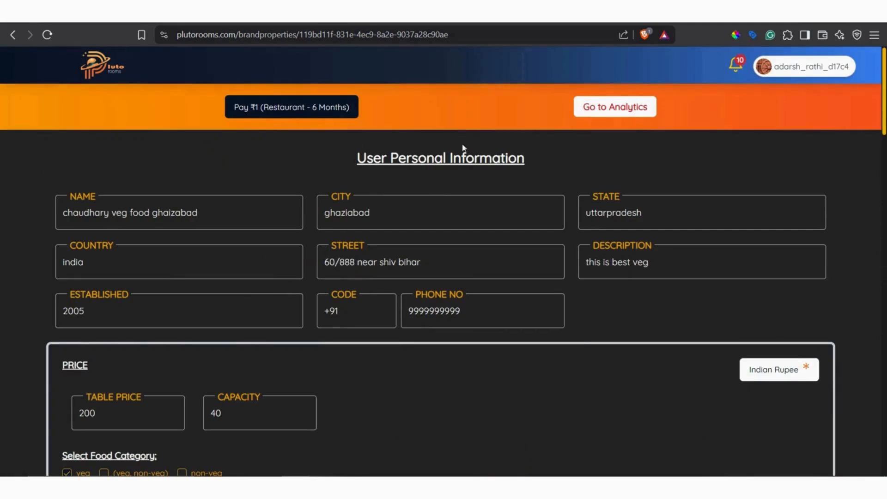
left_click(791, 68)
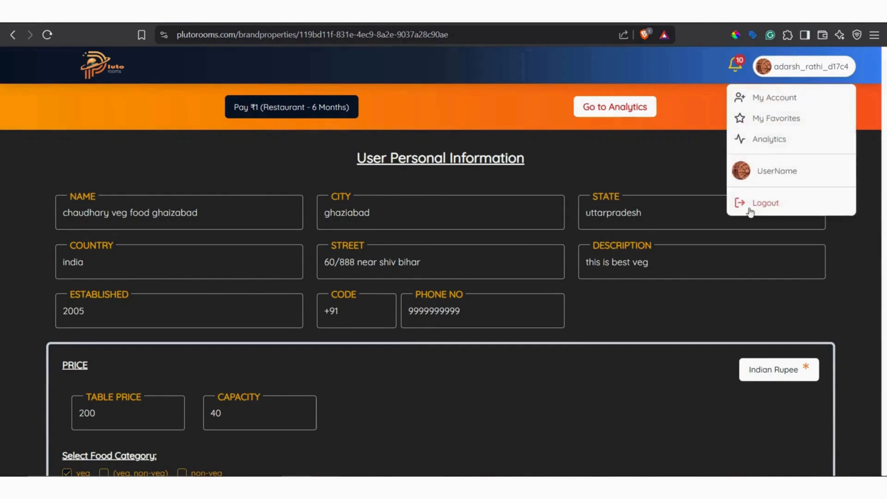
left_click(776, 172)
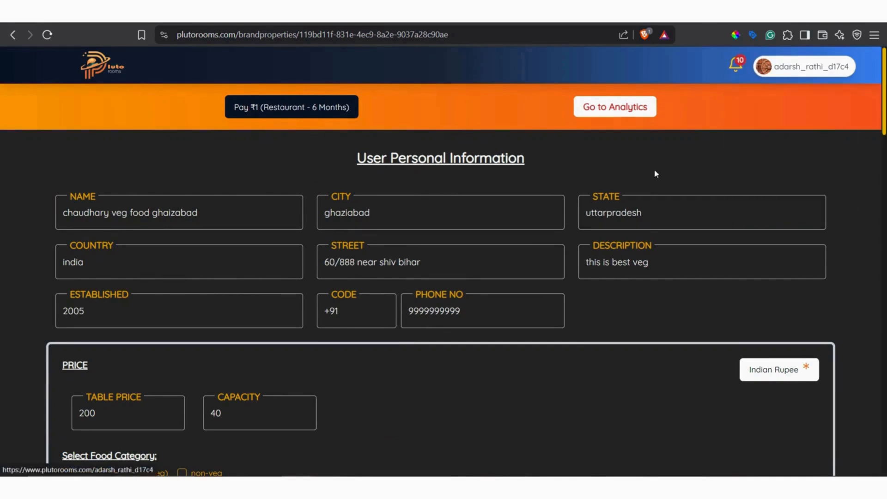
Open the Chaudhary Veg Food Ghaizabad listing from the profile and examine the Rathi Luxury Banquet listing's calendar and map.
scroll(386, 219, "down", 5)
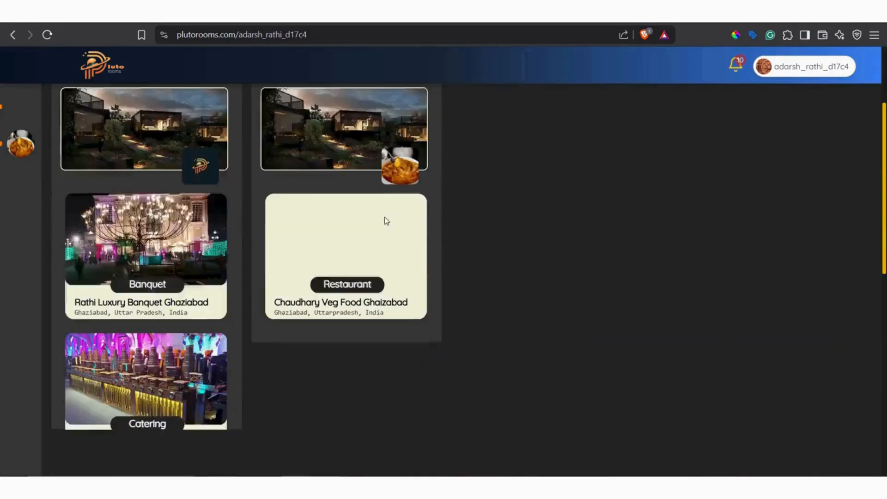
scroll(348, 212, "up", 5)
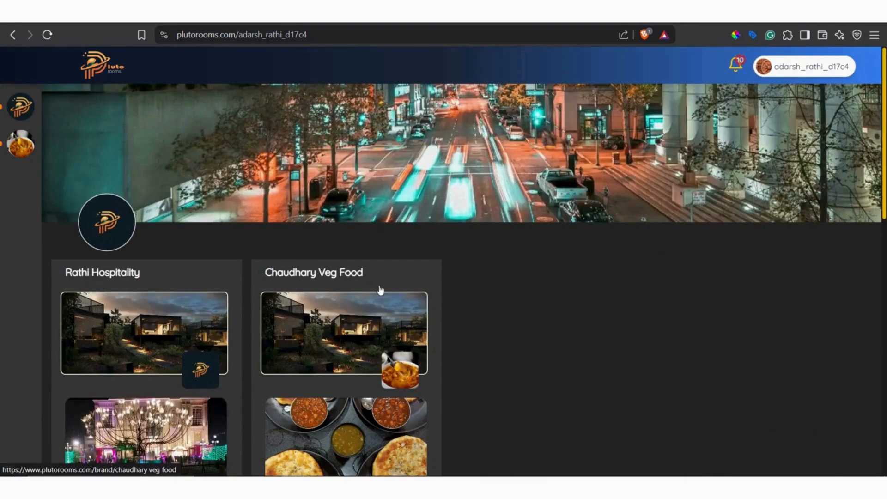
scroll(381, 290, "down", 5)
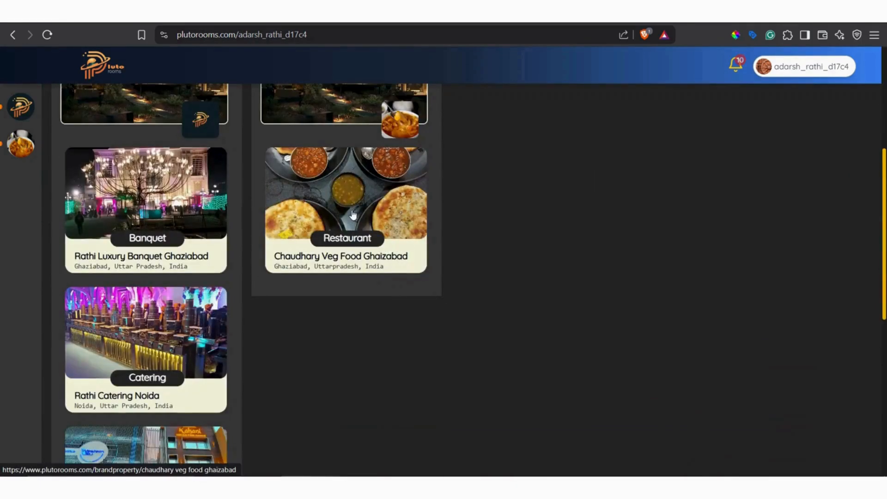
left_click(413, 271)
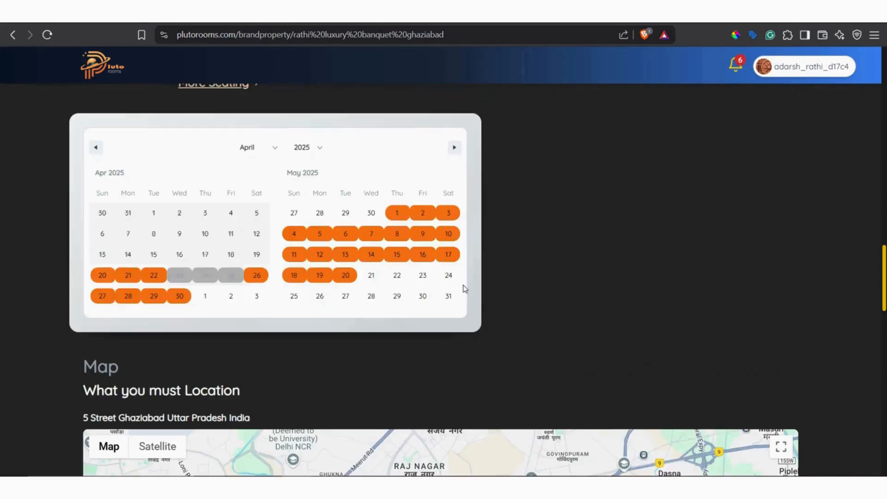
scroll(435, 278, "down", 5)
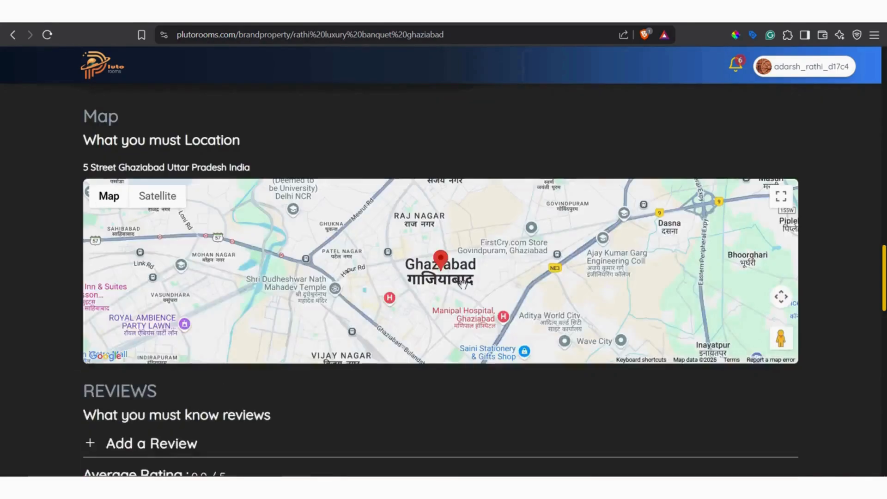
scroll(434, 278, "up", 5)
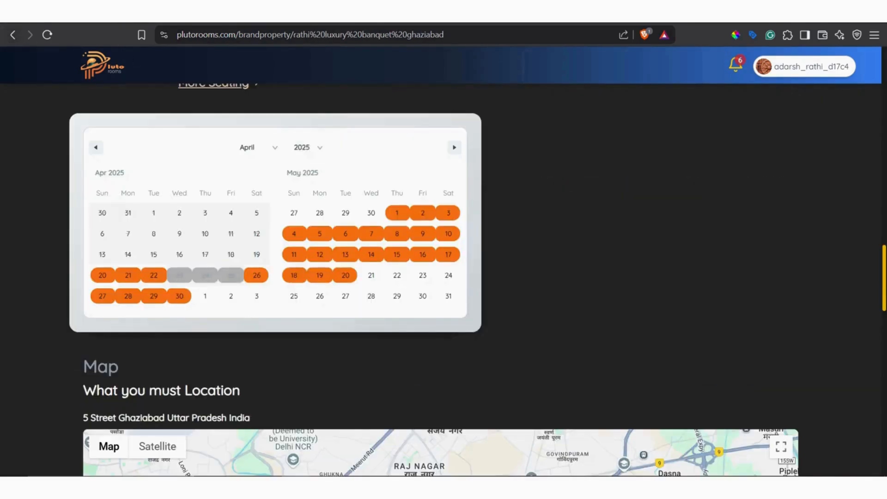
left_click(13, 35)
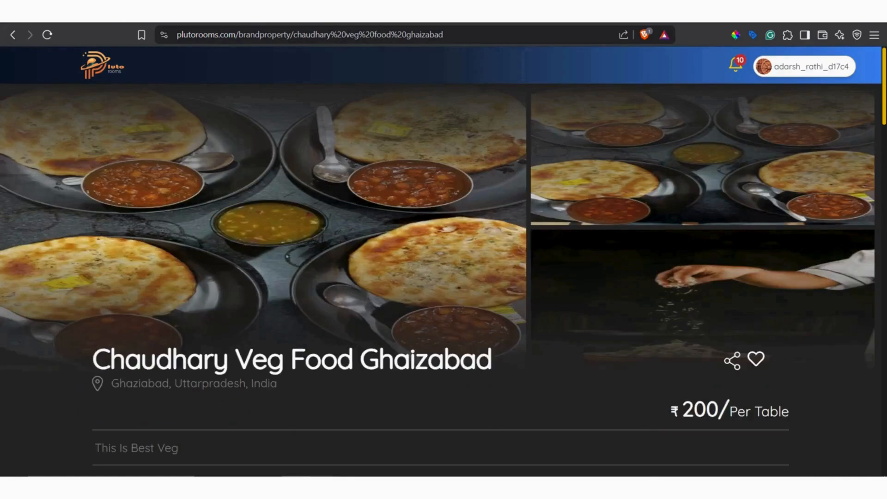
Reopen the Chaudhary Veg Food Ghaizabad listing, examine its cuisines and amenities, and leave the banquet listing for the home page.
left_click(13, 35)
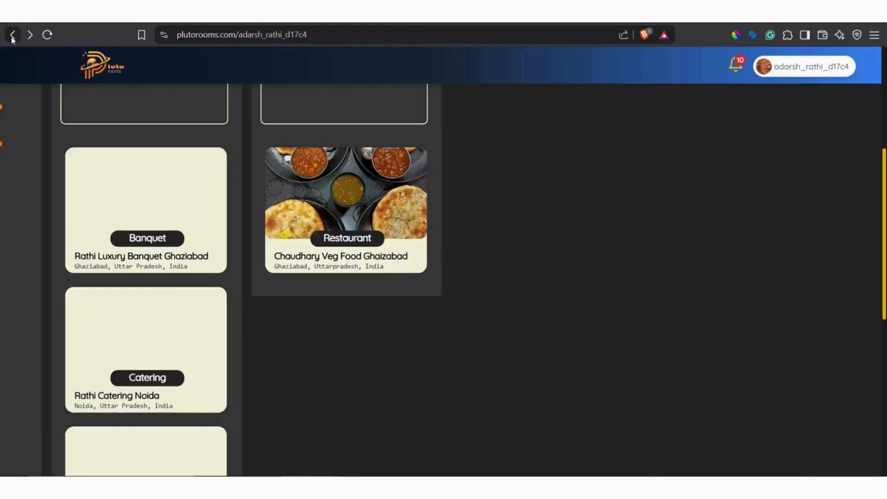
left_click(378, 199)
scroll(418, 247, "down", 10)
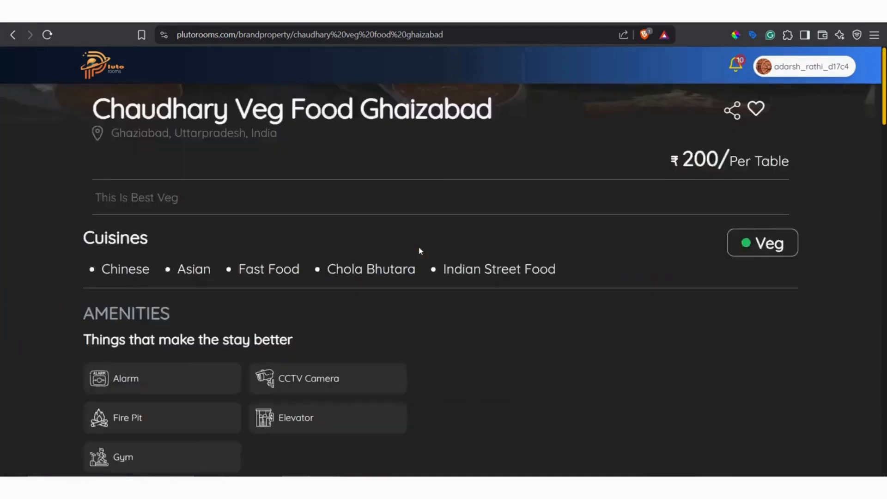
scroll(418, 246, "down", 8)
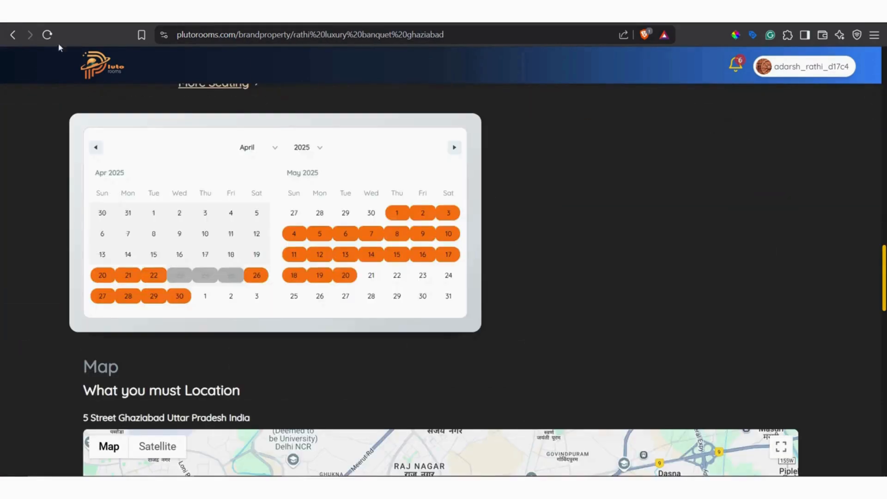
left_click(16, 35)
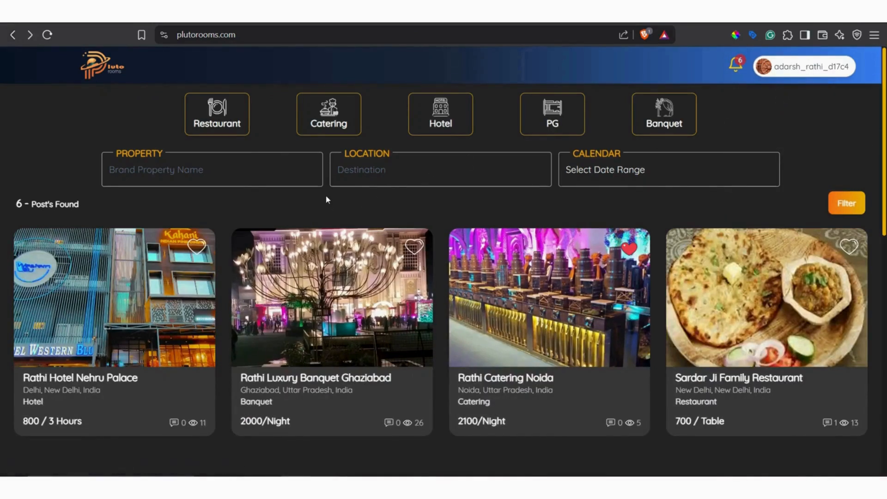
Open the Chaudhary Veg Food restaurant for editing and upload the burger and dough-kneading photos to its multiple images.
scroll(329, 198, "down", 5)
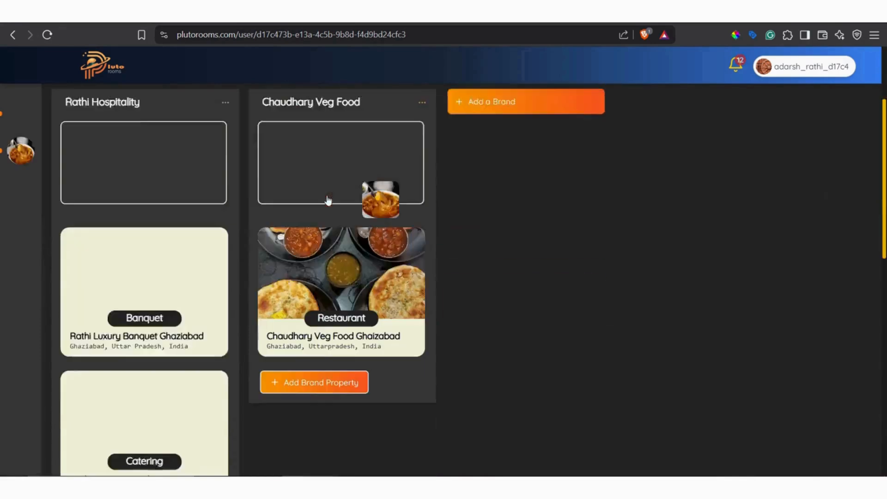
left_click(356, 254)
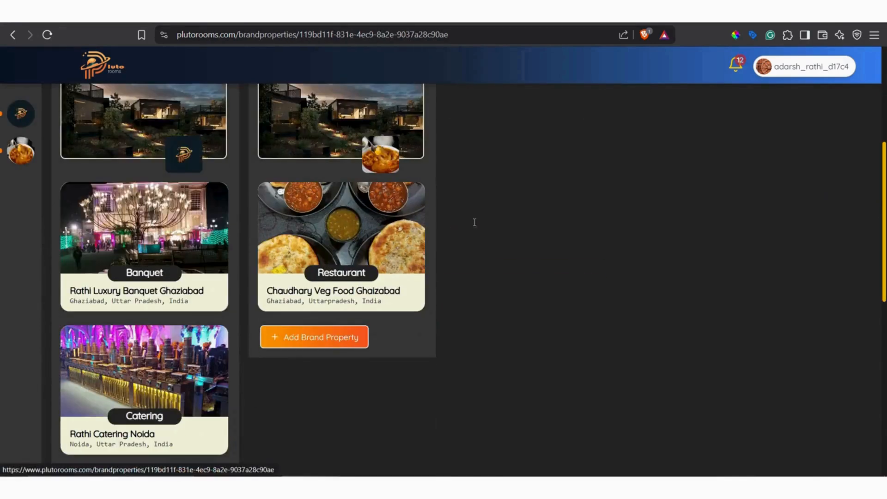
scroll(355, 277, "down", 10)
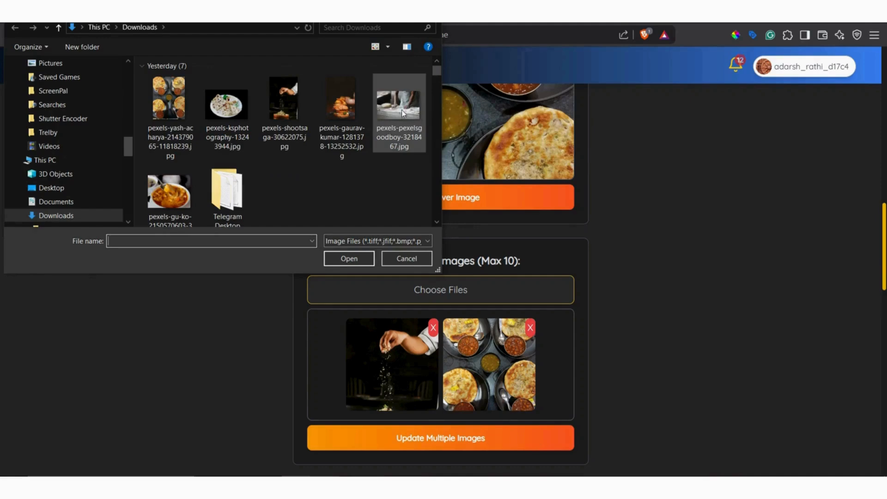
left_click(400, 116)
left_click(360, 117, "ctrl")
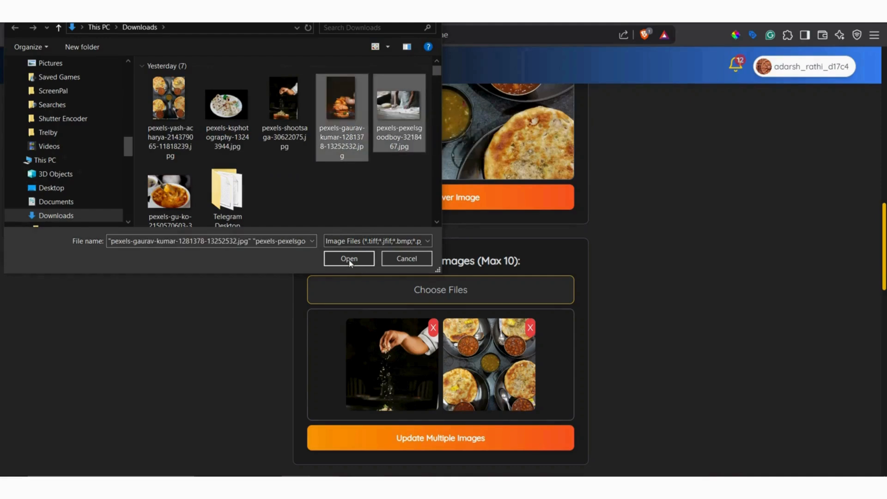
left_click(349, 259)
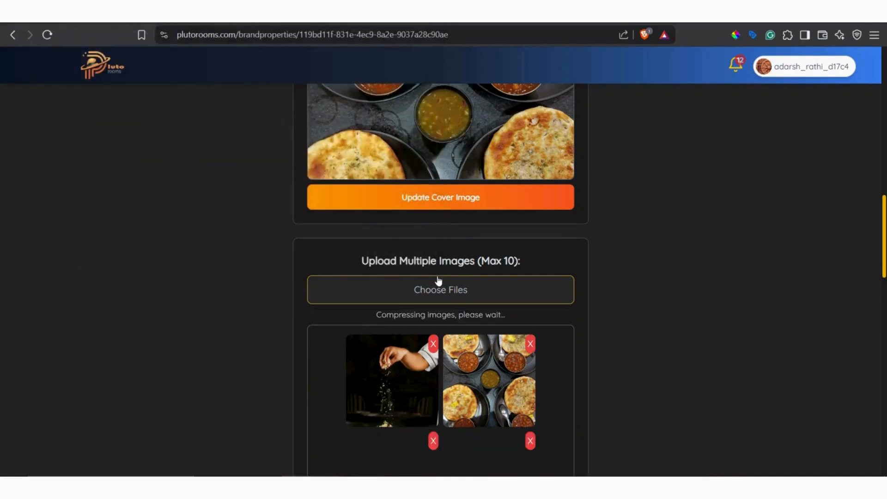
scroll(446, 293, "down", 5)
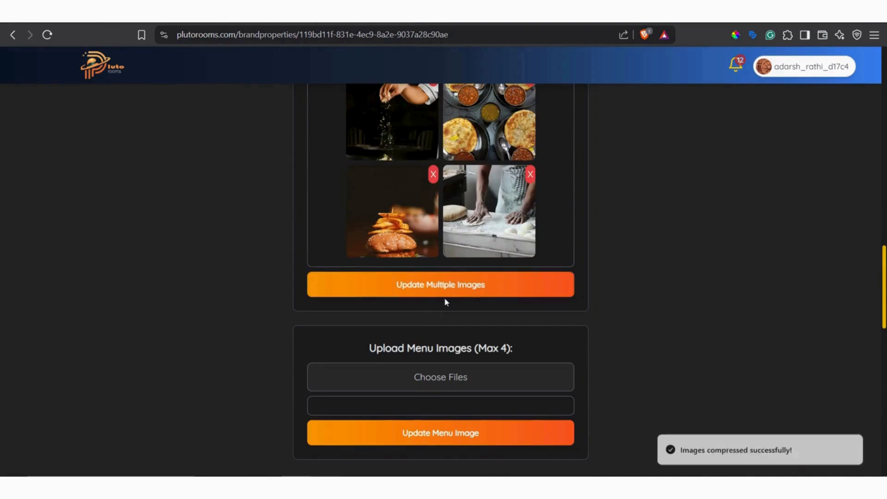
left_click(446, 284)
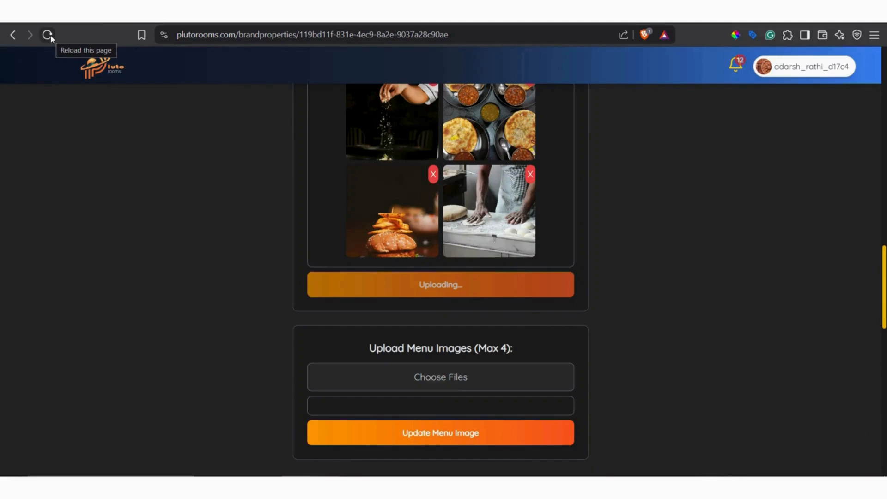
Reload the editing page and the public restaurant listing, and examine all of the listing's photos.
left_click(48, 35)
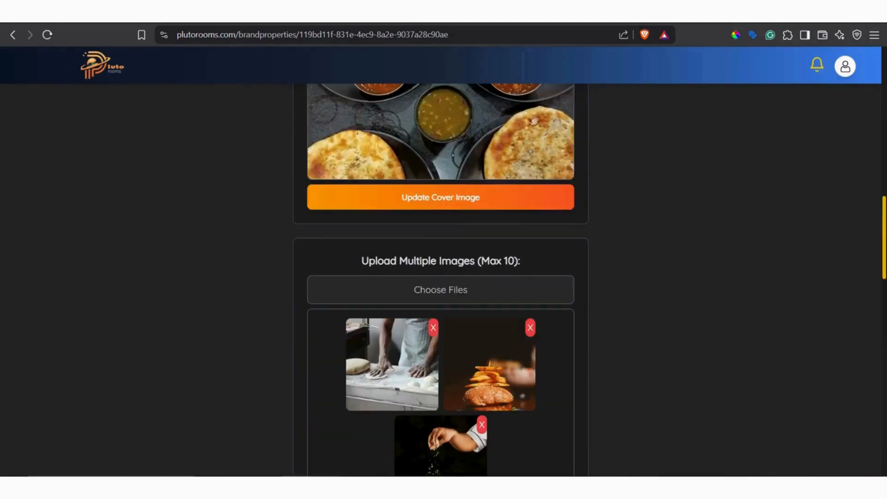
left_click(88, 14)
left_click(48, 36)
scroll(392, 212, "up", 10)
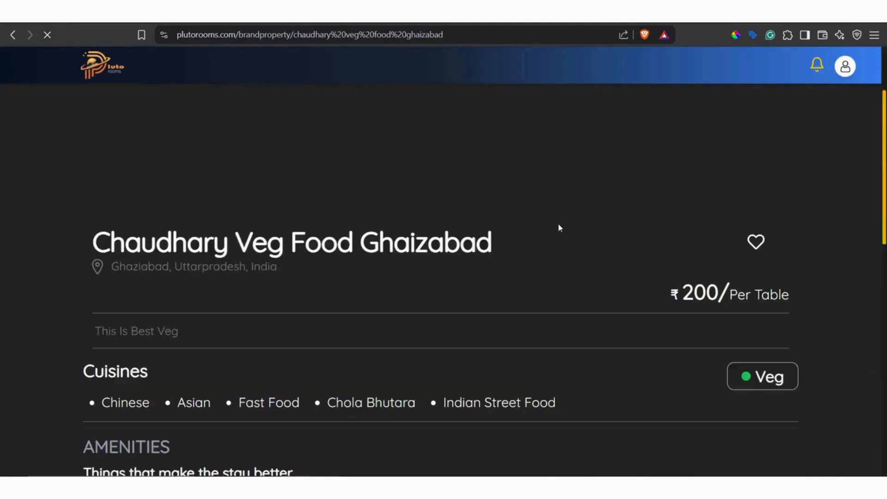
scroll(551, 247, "up", 3)
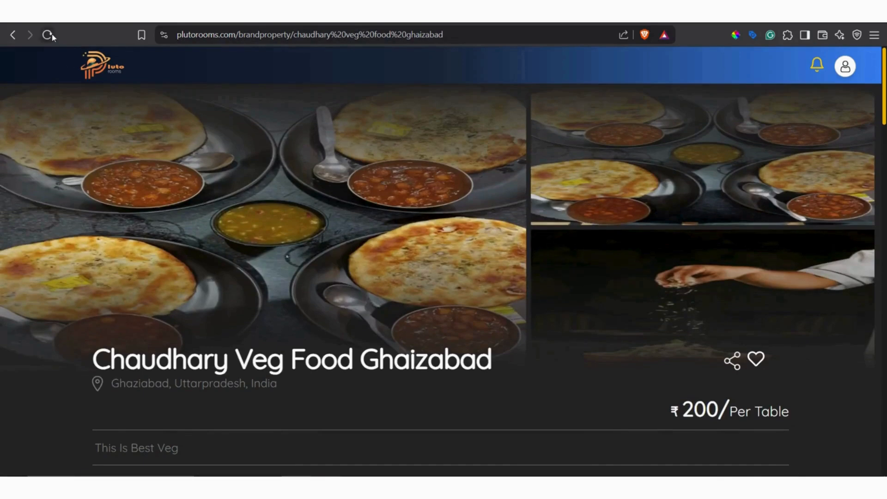
left_click(51, 36)
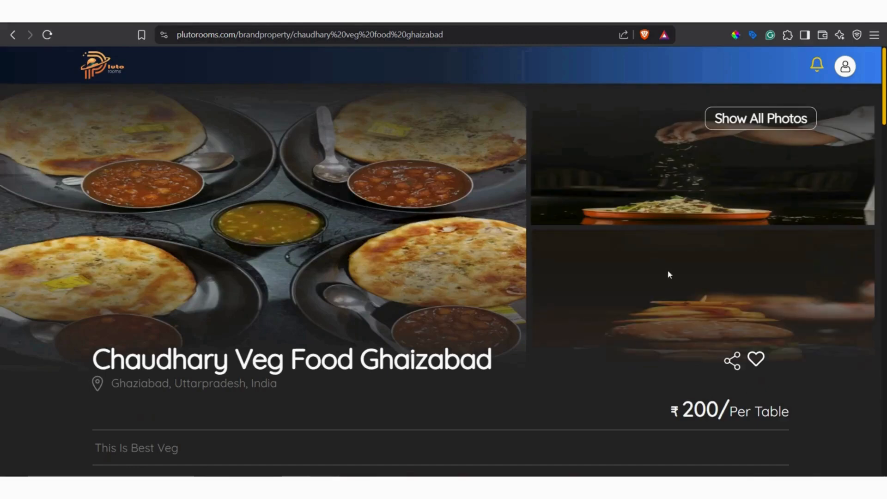
left_click(755, 121)
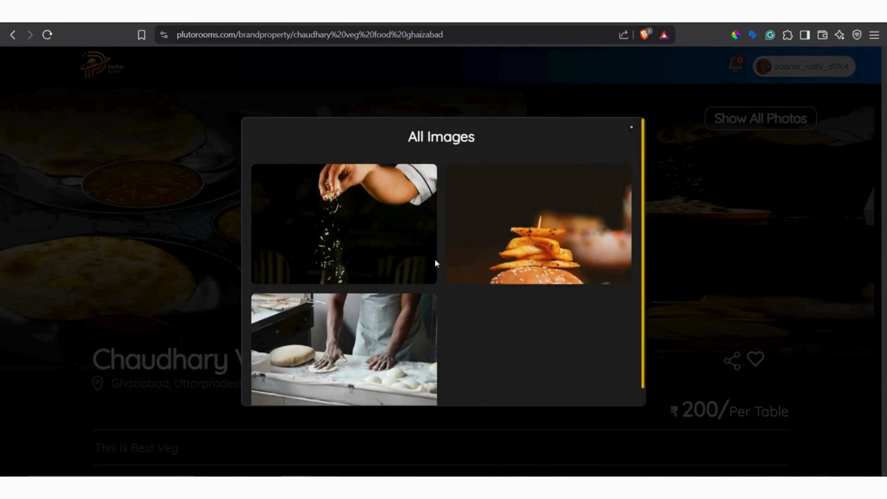
left_click(713, 341)
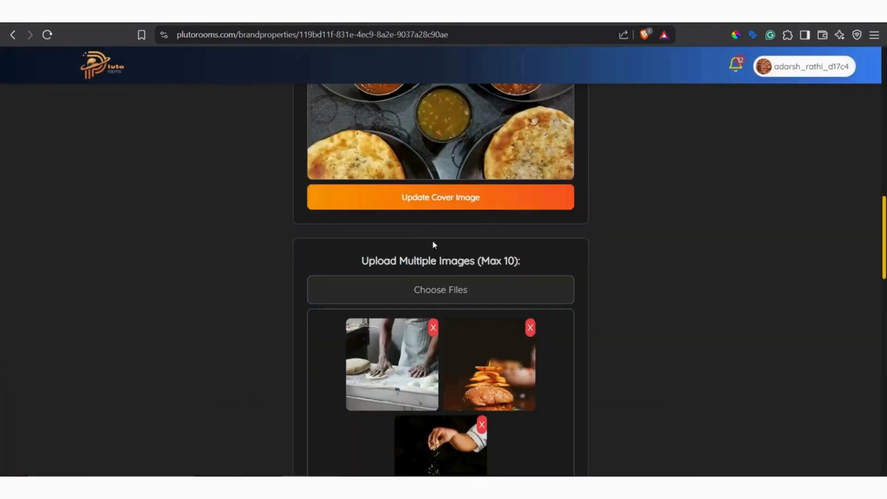
Examine all photos of the restaurant listing, then its seating and policies down to the director section.
scroll(437, 245, "down", 5)
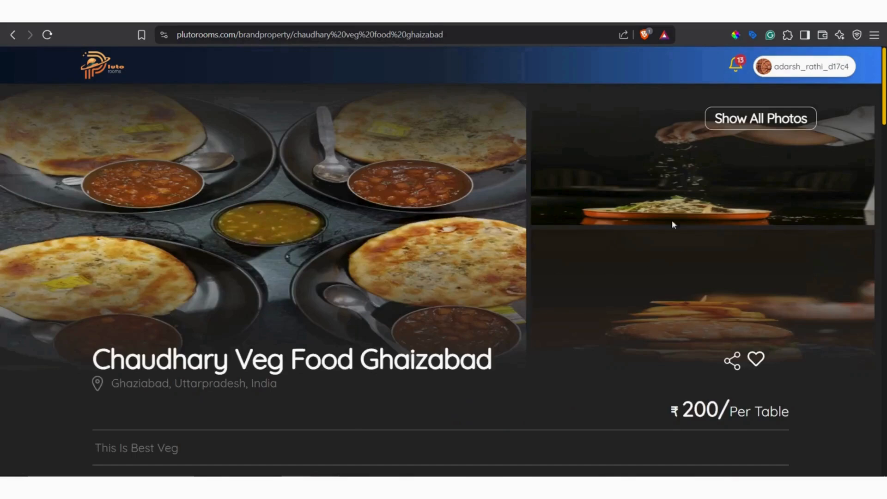
left_click(761, 118)
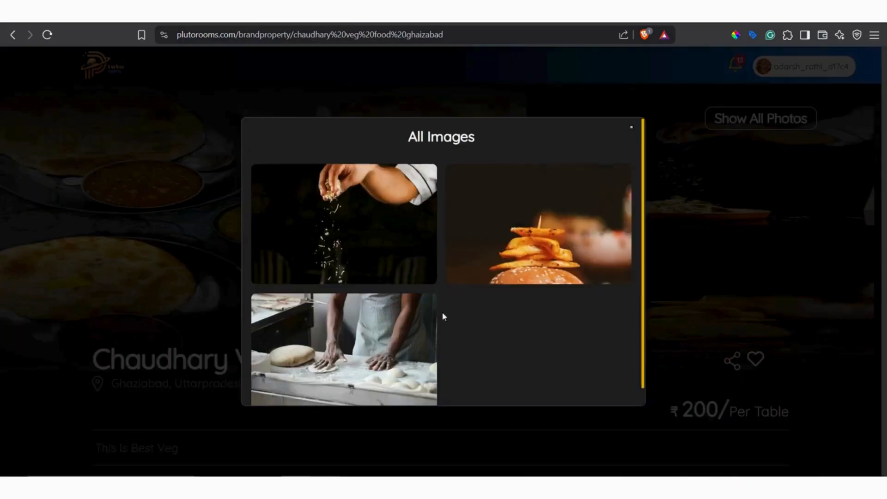
left_click(672, 343)
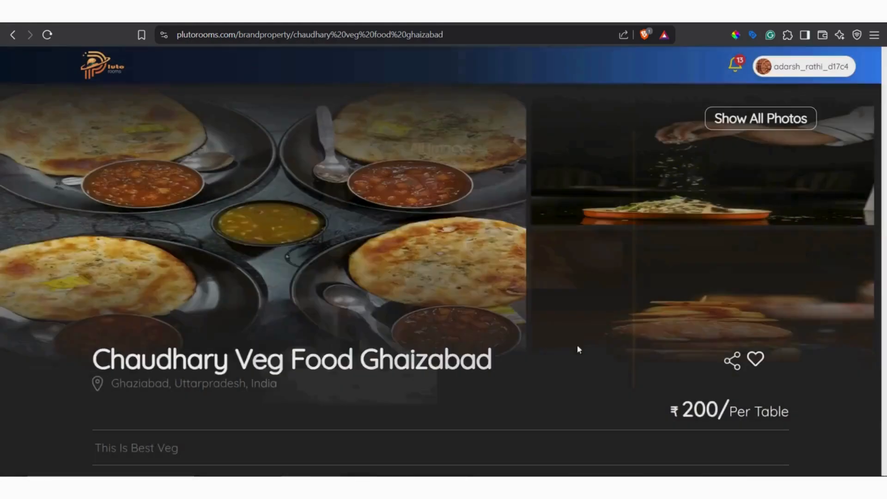
scroll(527, 319, "down", 10)
scroll(527, 319, "down", 15)
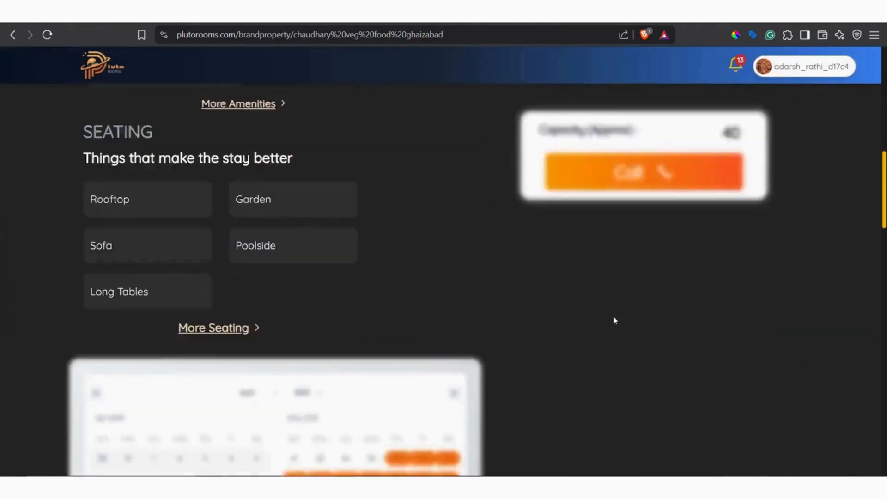
scroll(583, 277, "down", 6)
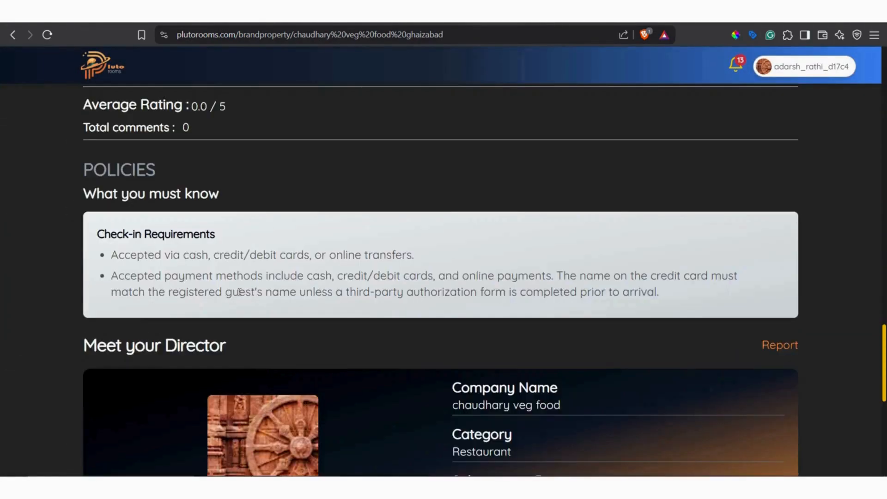
scroll(382, 293, "down", 5)
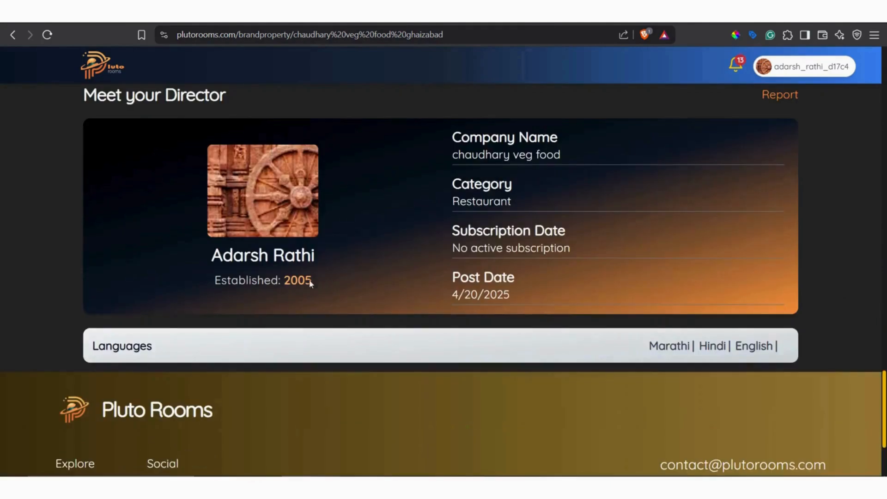
Review the director section's establishment year, director name, category, subscription date, post date and languages.
left_click_drag(279, 275, 317, 289)
left_click_drag(216, 253, 315, 258)
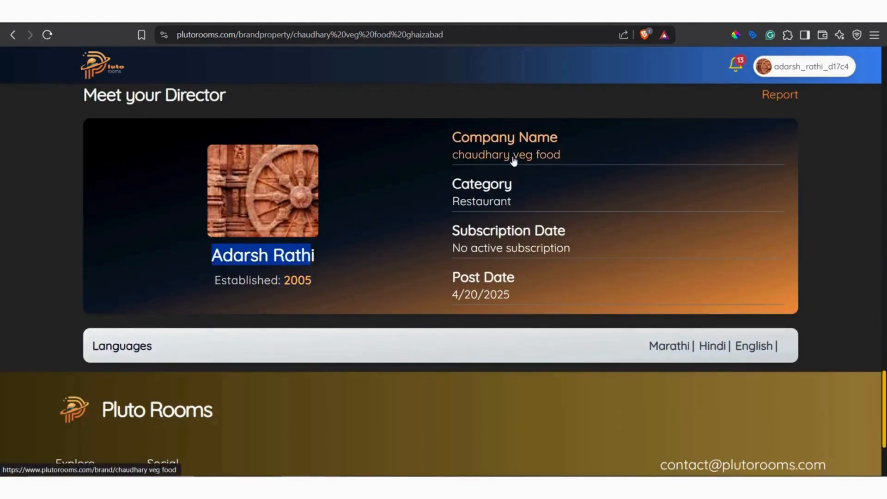
left_click_drag(446, 206, 522, 209)
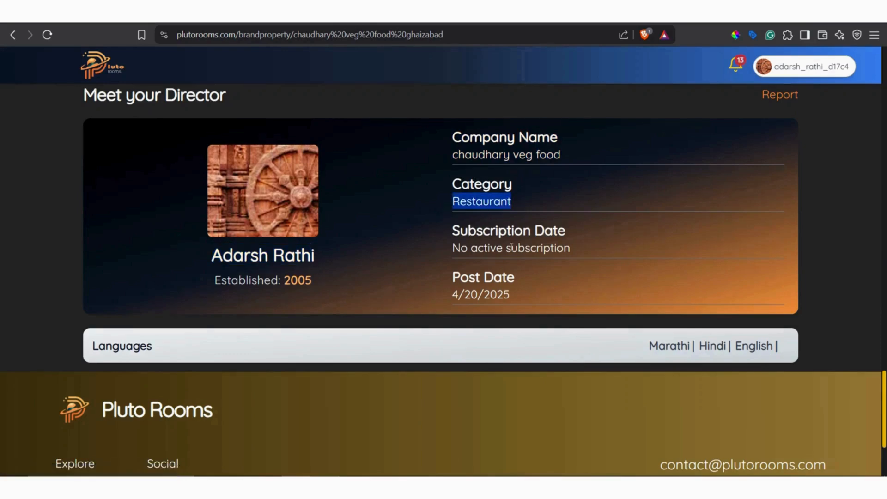
left_click_drag(454, 229, 574, 257)
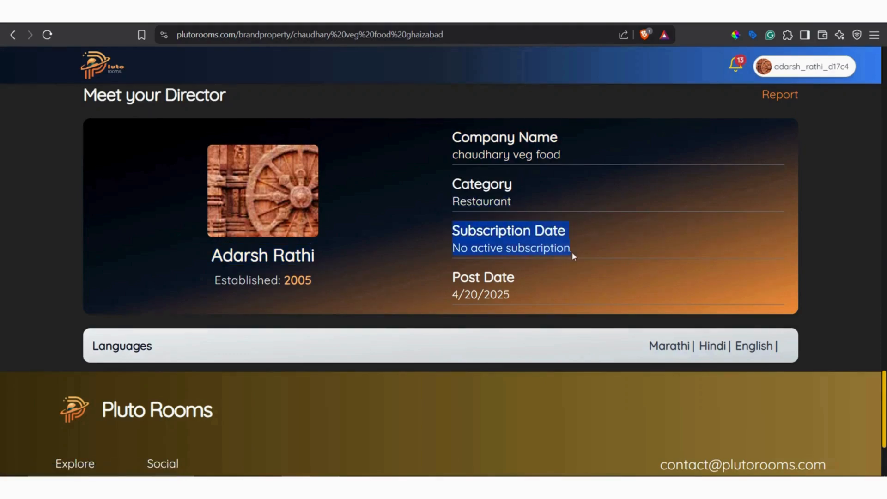
left_click(463, 244)
left_click_drag(449, 250, 550, 259)
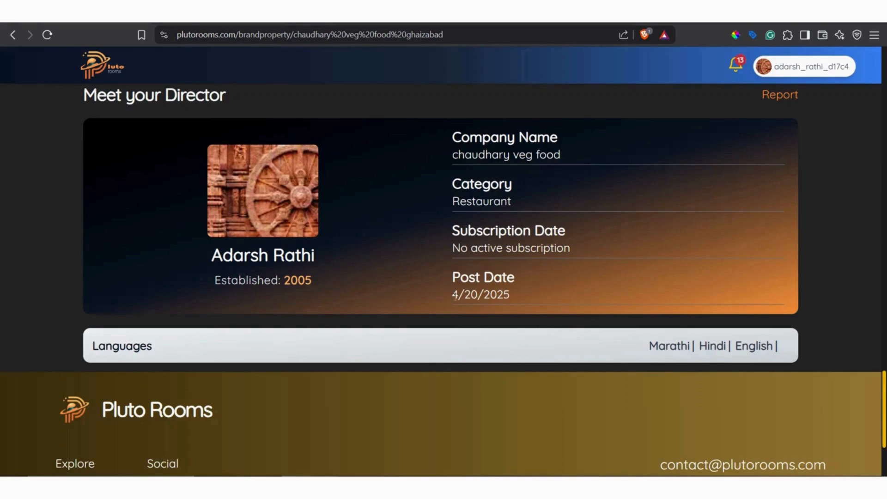
left_click_drag(455, 296, 523, 304)
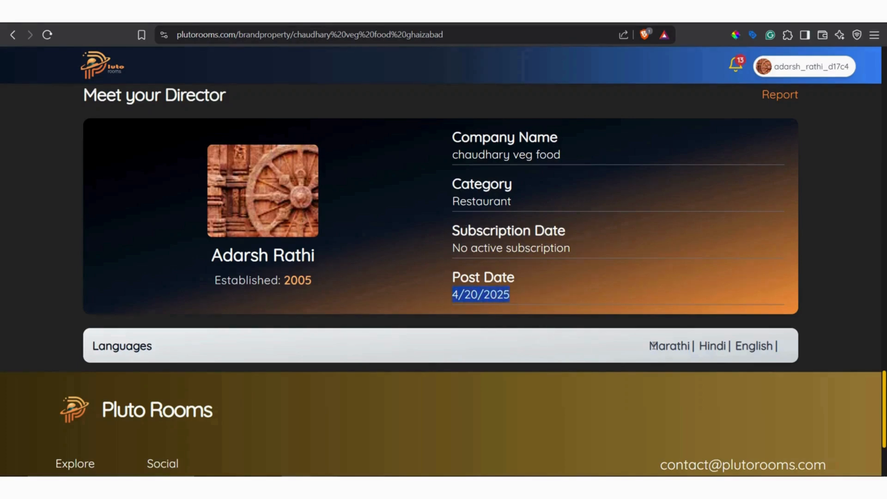
left_click_drag(648, 347, 759, 348)
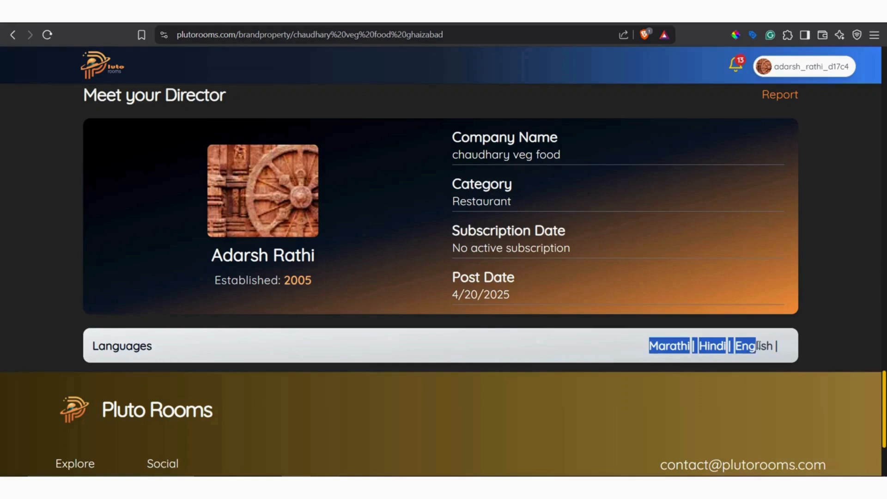
Open the Chaudhary Veg Food company page from the listing and examine its posts and location map.
left_click(493, 156)
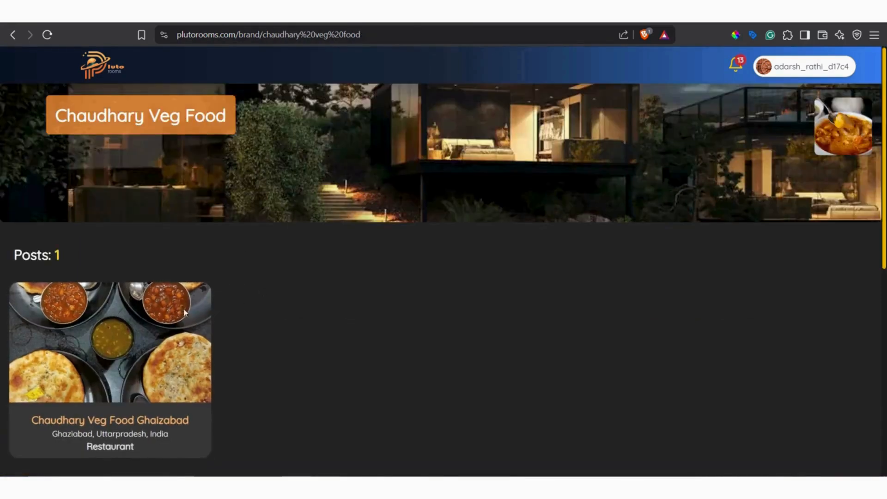
scroll(206, 301, "down", 5)
scroll(223, 283, "up", 5)
scroll(279, 298, "down", 8)
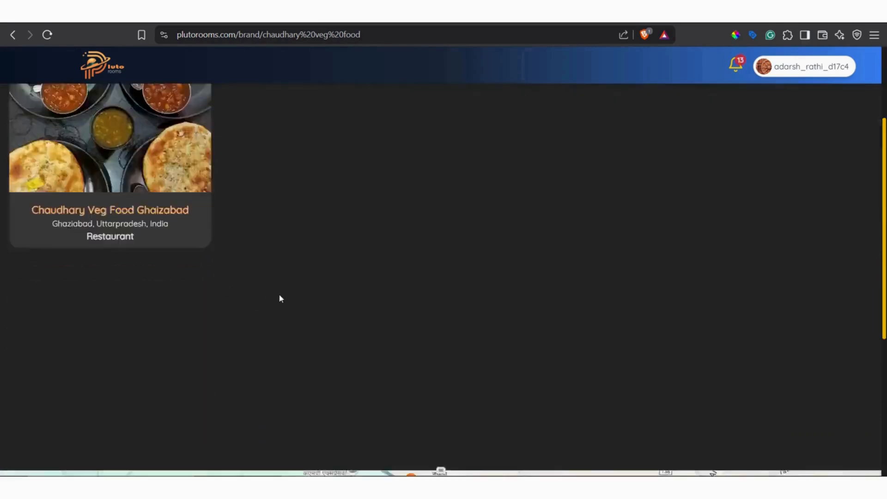
scroll(429, 177, "down", 2)
scroll(428, 177, "down", 1)
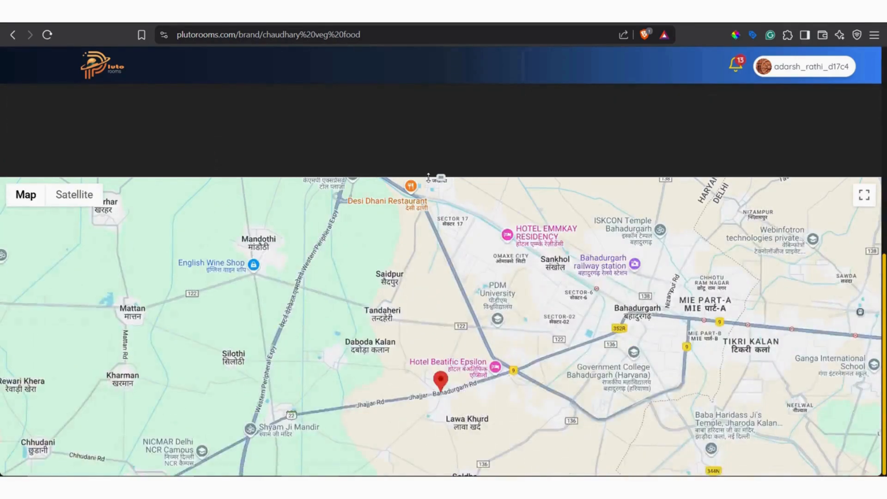
scroll(441, 179, "up", 10)
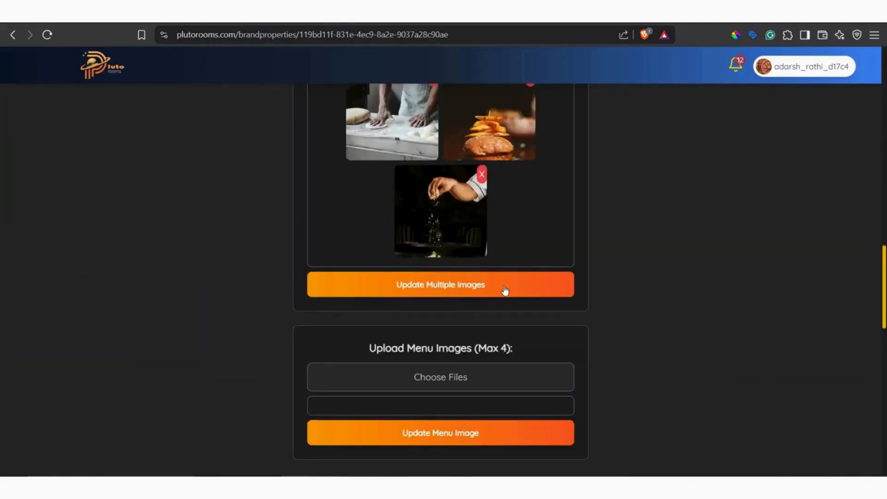
Look over the restaurant's editing page, then go from the company page to the home page and examine the posted properties.
scroll(148, 210, "up", 10)
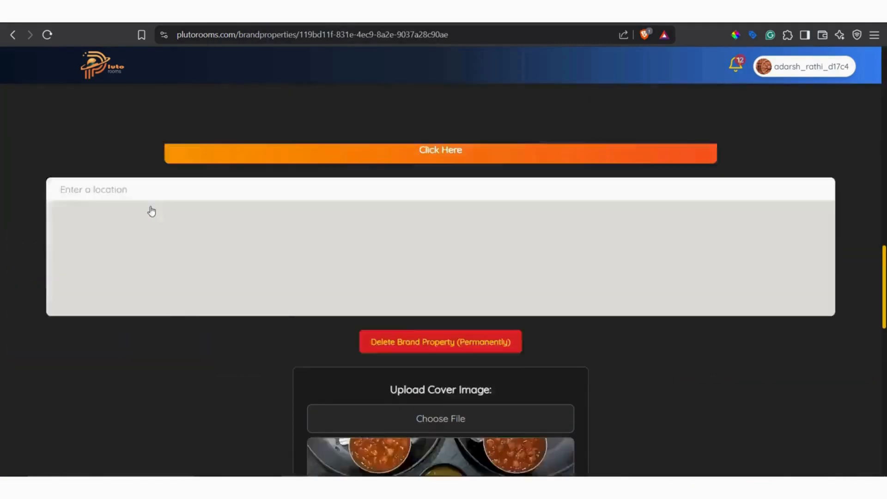
scroll(447, 192, "up", 5)
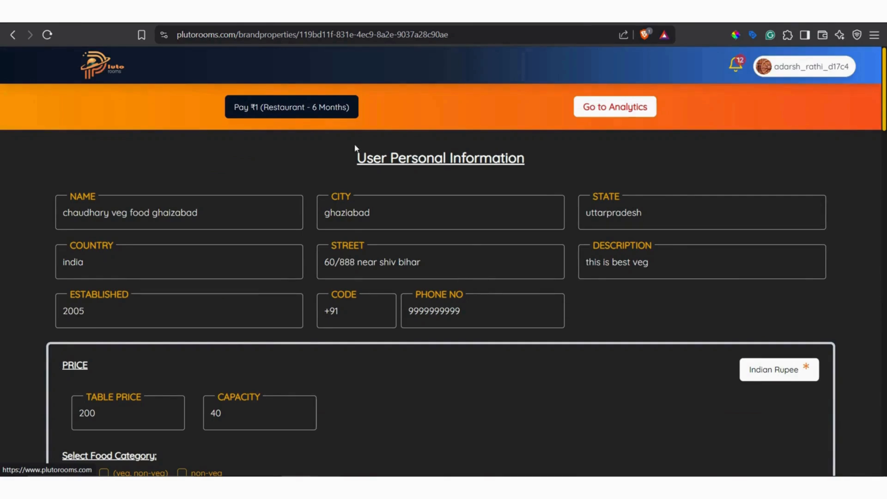
left_click(100, 69)
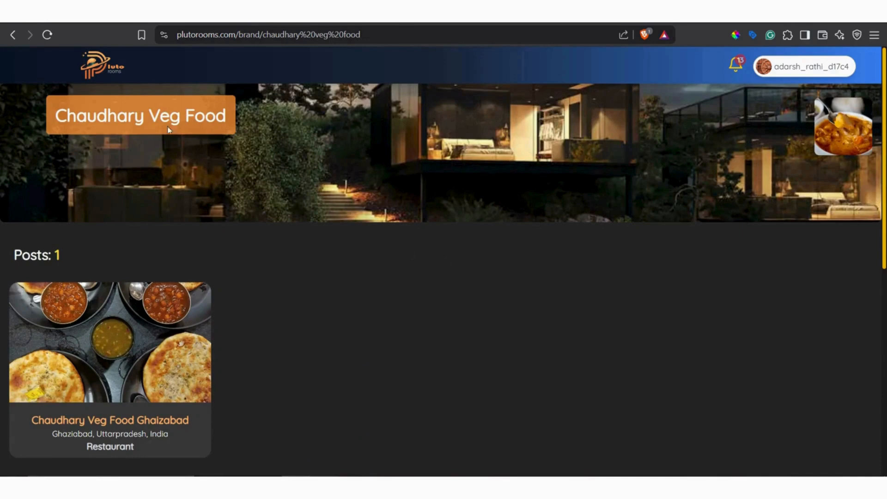
left_click(100, 70)
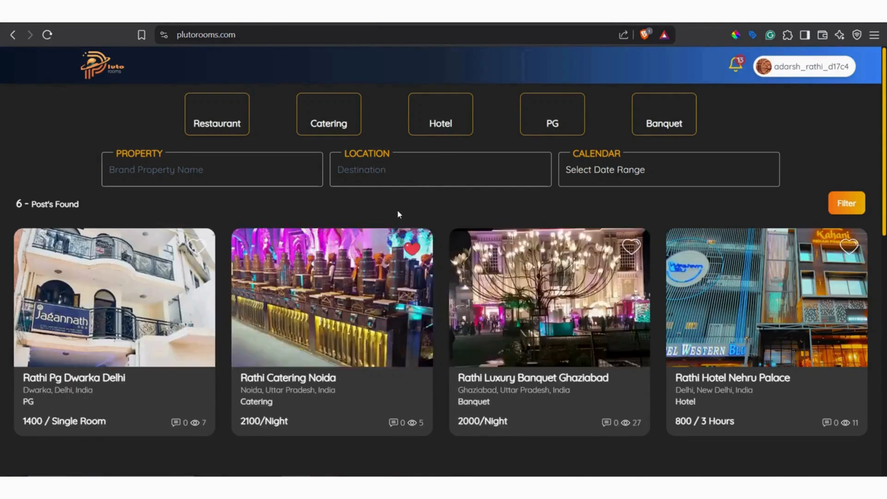
scroll(397, 210, "down", 5)
scroll(397, 210, "up", 5)
scroll(458, 331, "down", 10)
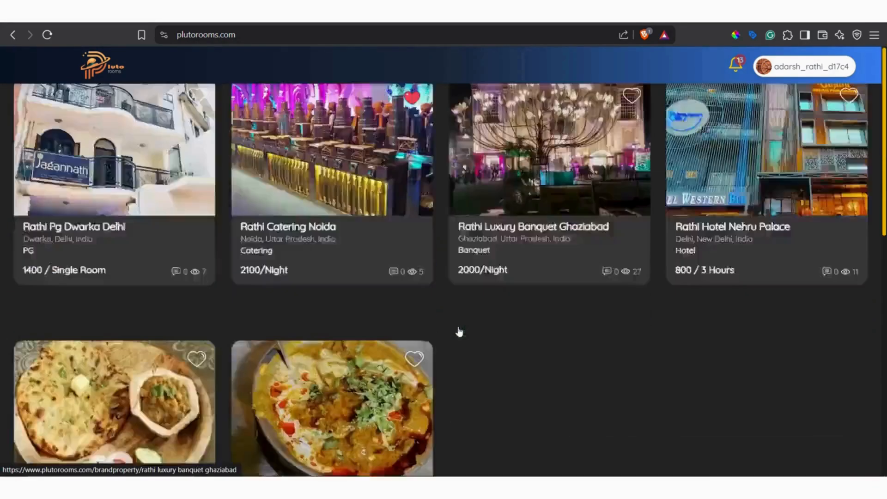
Return to the restaurant's editing page, start the ₹1 six-month restaurant payment and review the available payment methods.
scroll(458, 331, "up", 10)
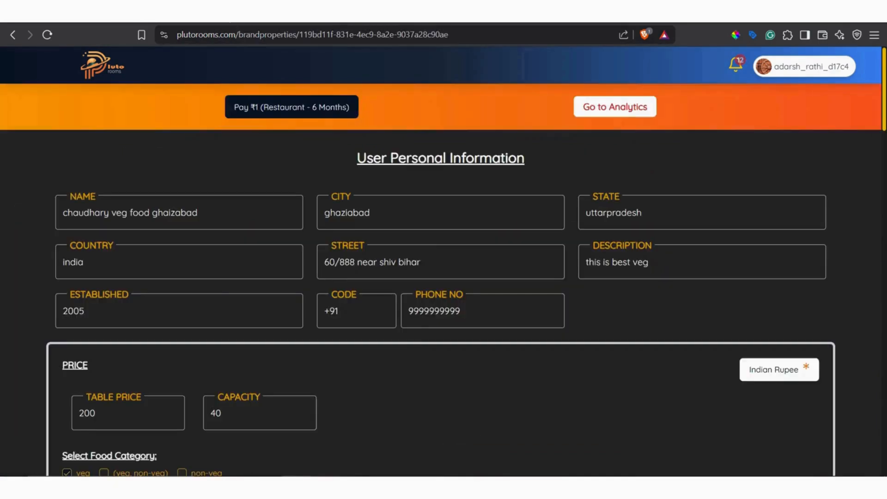
left_click(287, 108)
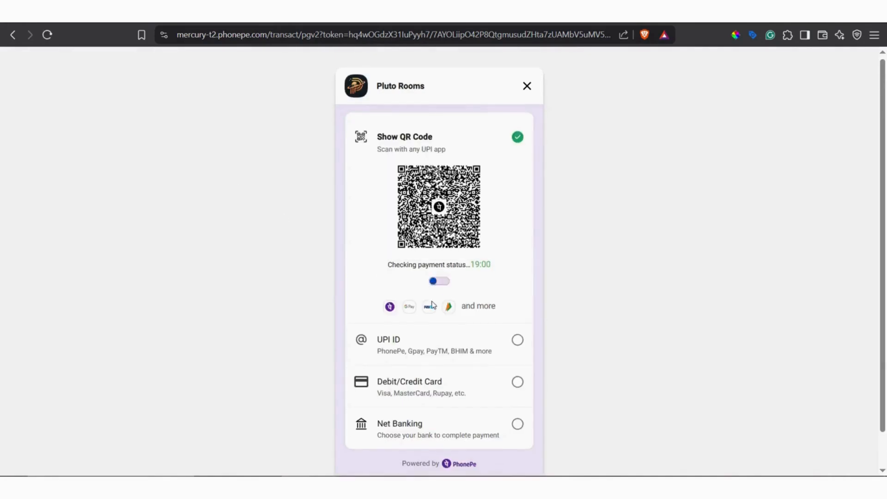
scroll(406, 291, "down", 1)
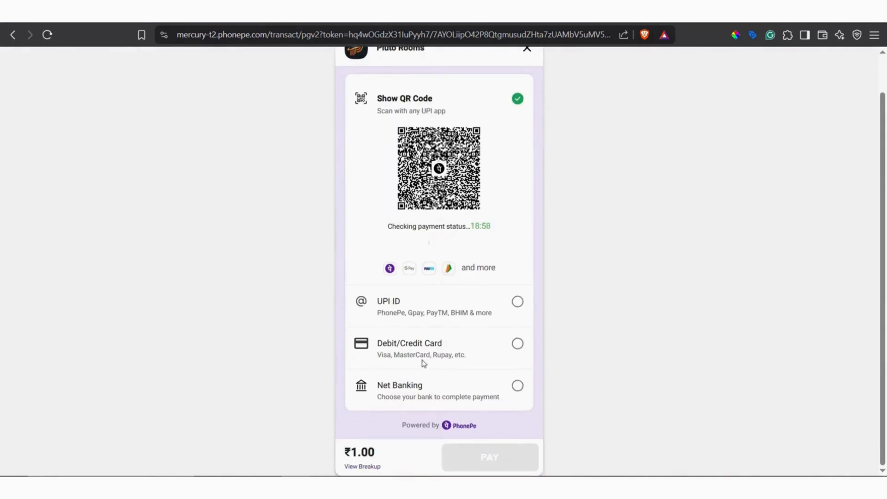
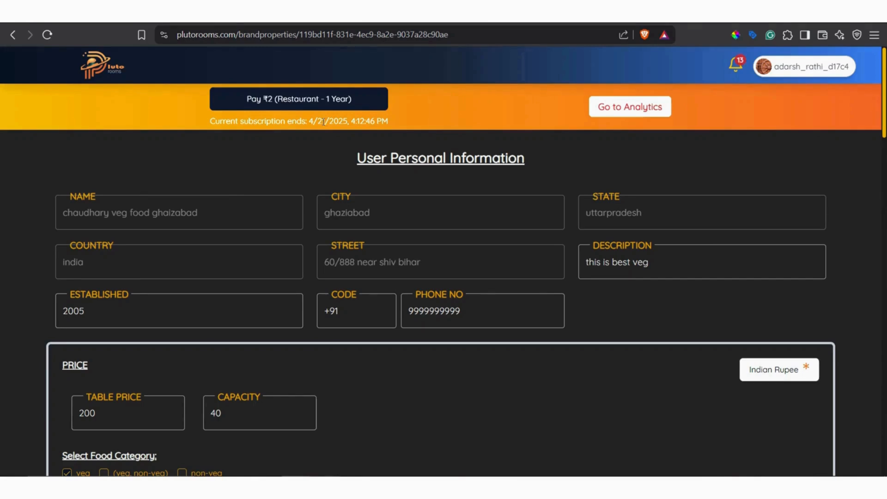
Check the restaurant's subscription end date on the editing page, then open its public listing from the owner's public profile.
left_click_drag(324, 121, 329, 121)
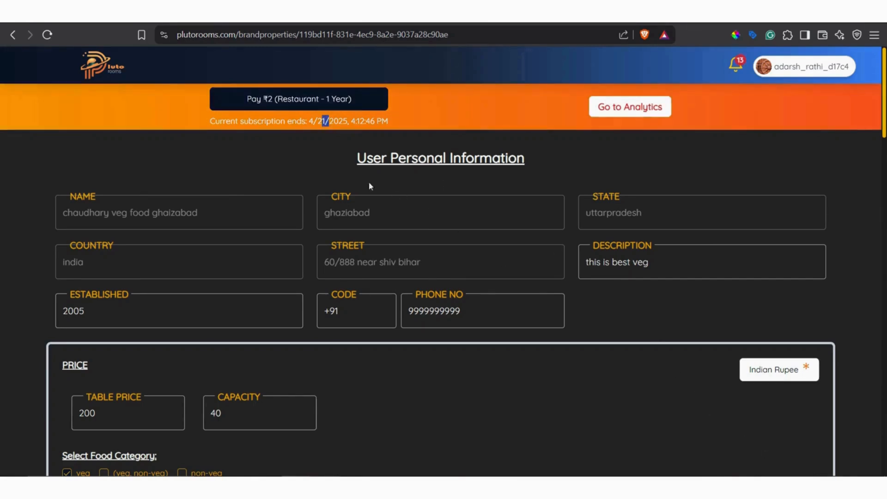
left_click(223, 80)
left_click(100, 59)
left_click(11, 36)
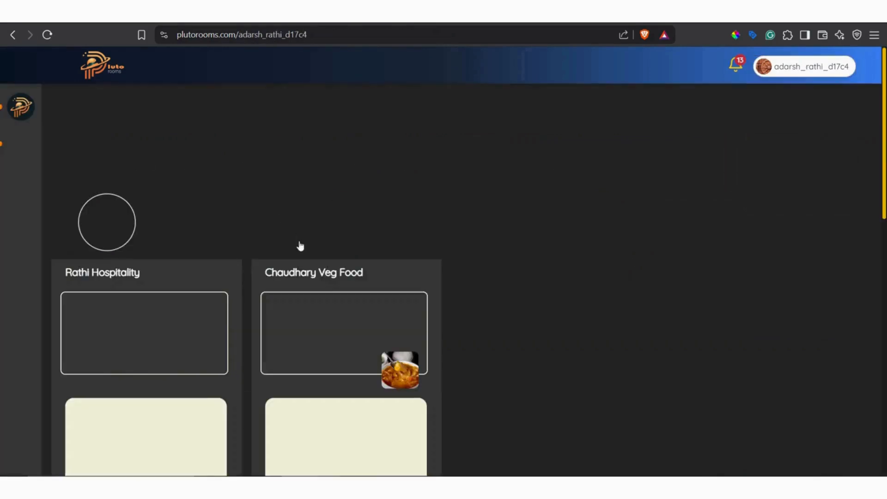
scroll(318, 248, "down", 3)
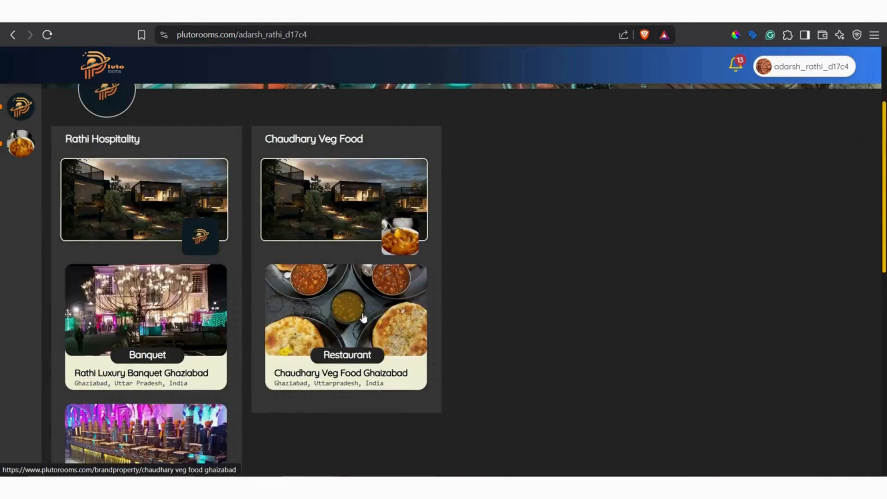
left_click(364, 318)
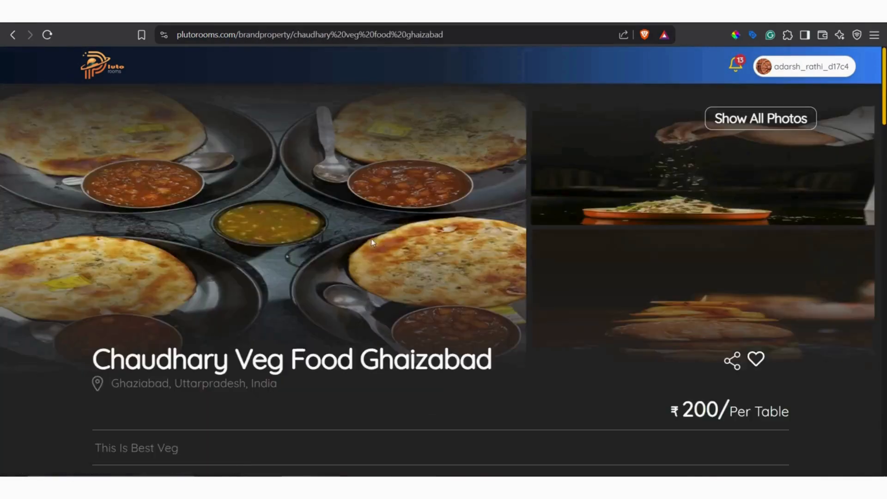
Refresh the restaurant's public listing and check the subscription date in the director section.
scroll(402, 258, "down", 5)
scroll(400, 253, "down", 10)
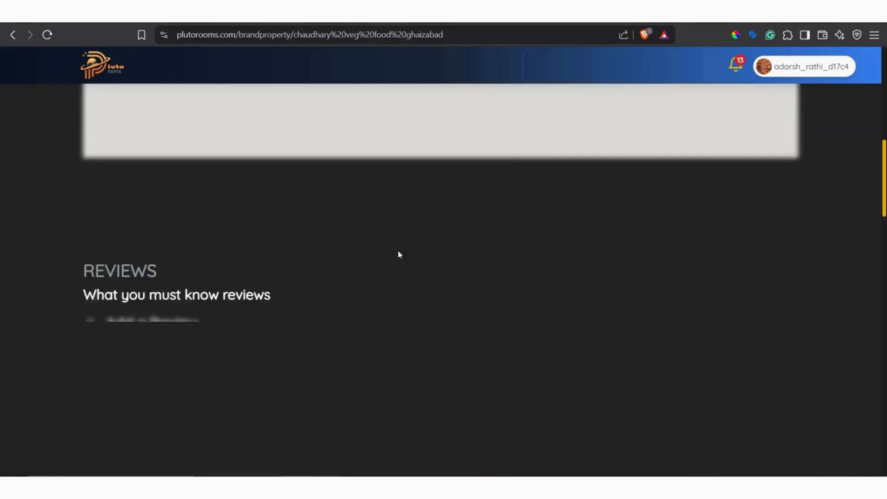
scroll(439, 251, "down", 4)
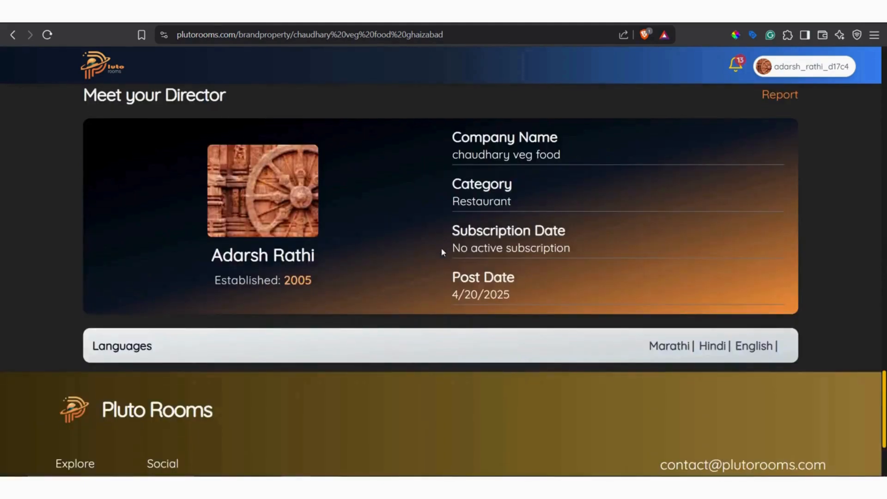
left_click(47, 34)
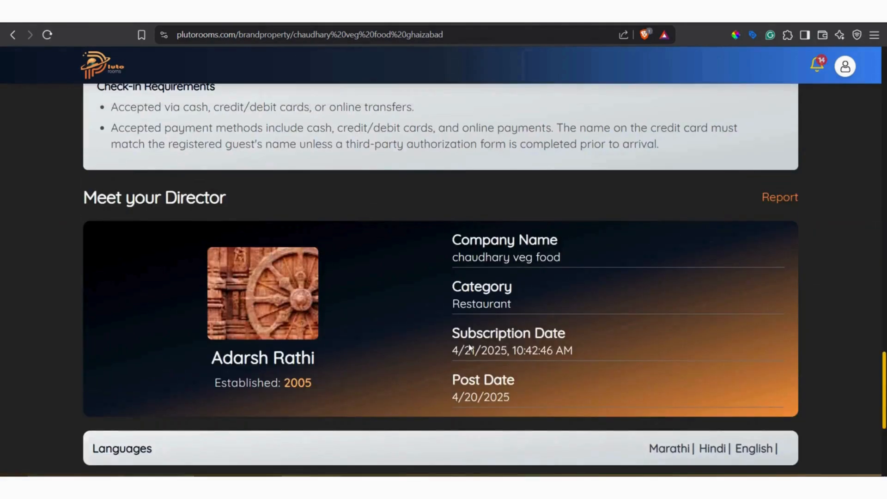
left_click_drag(454, 353, 575, 360)
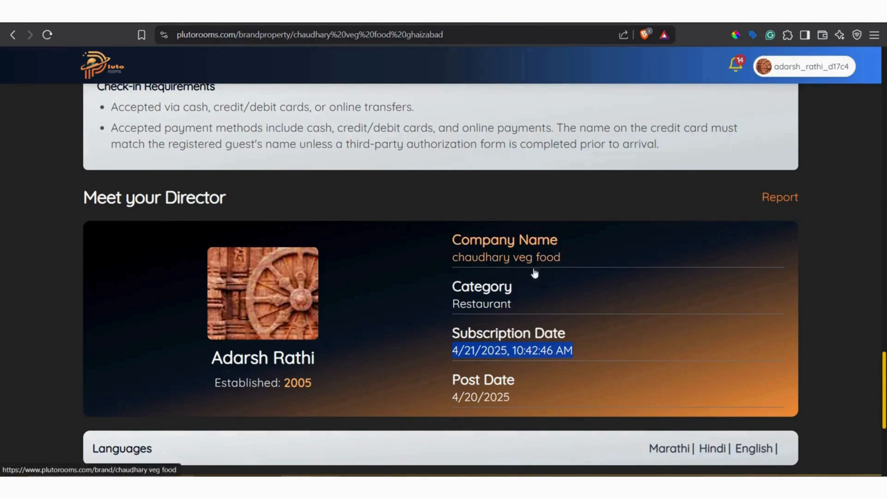
left_click(540, 314)
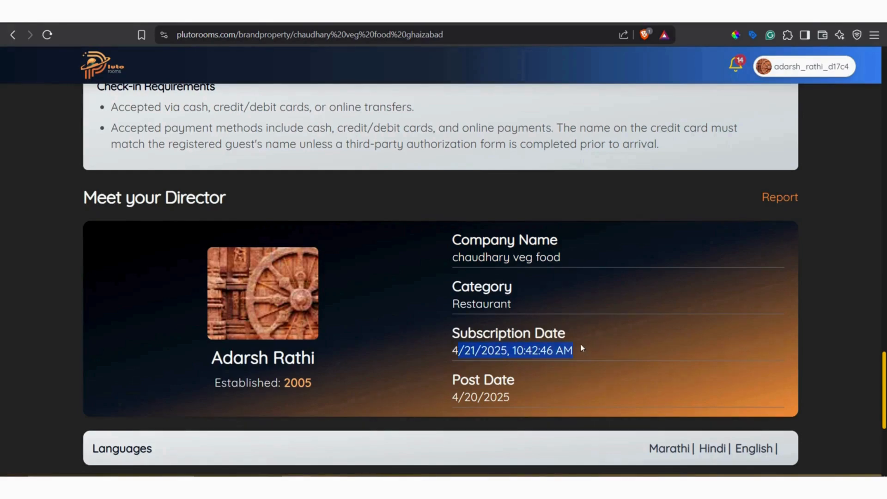
Try the listing's Call option and decline opening Google Chrome.
scroll(559, 344, "up", 15)
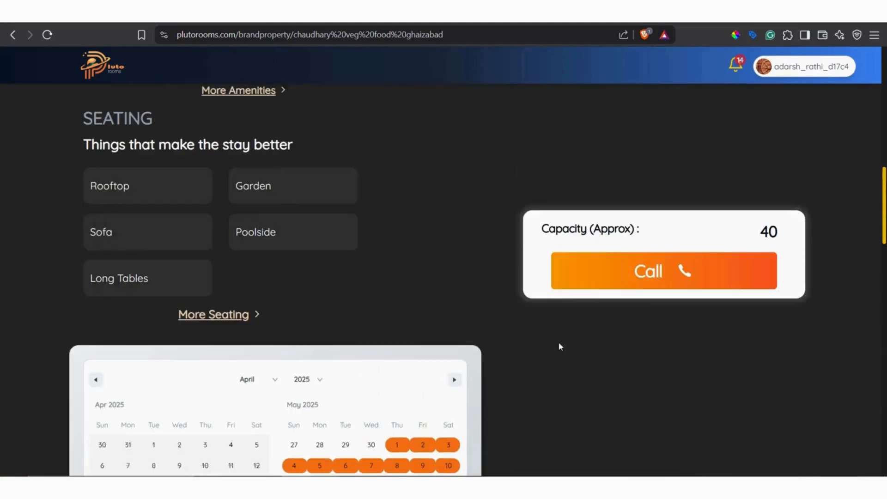
left_click(630, 276)
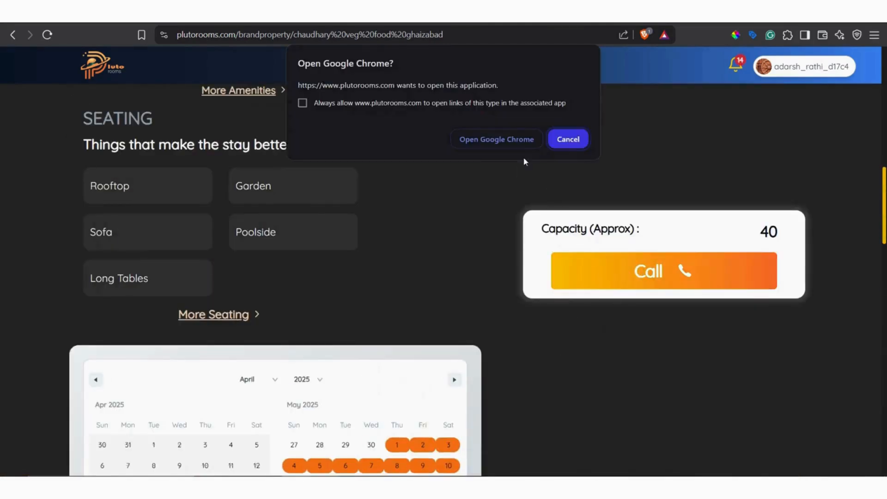
left_click(569, 140)
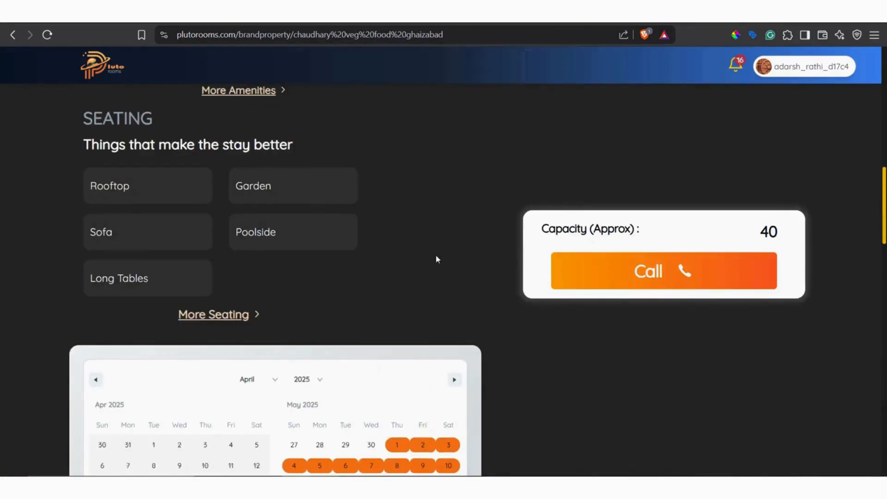
Go to the home page, refresh it and look through the posted properties for Chaudhary Veg Food Ghaizabad.
scroll(432, 257, "down", 5)
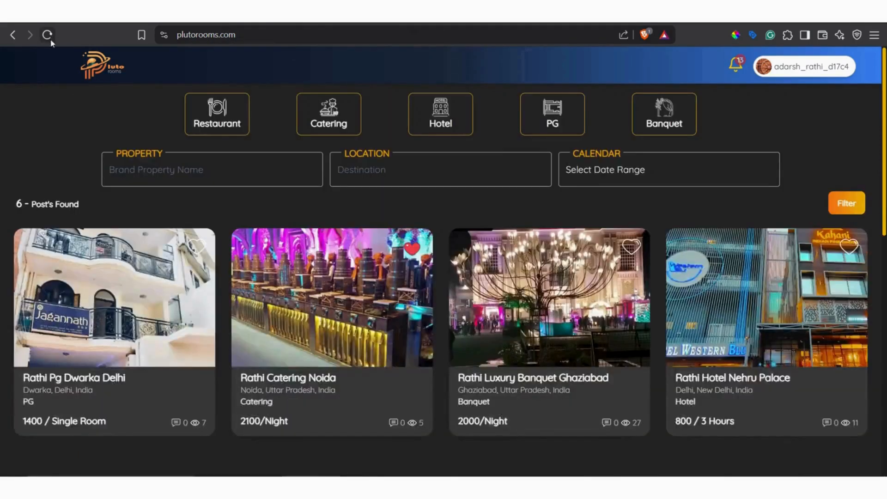
scroll(181, 135, "down", 4)
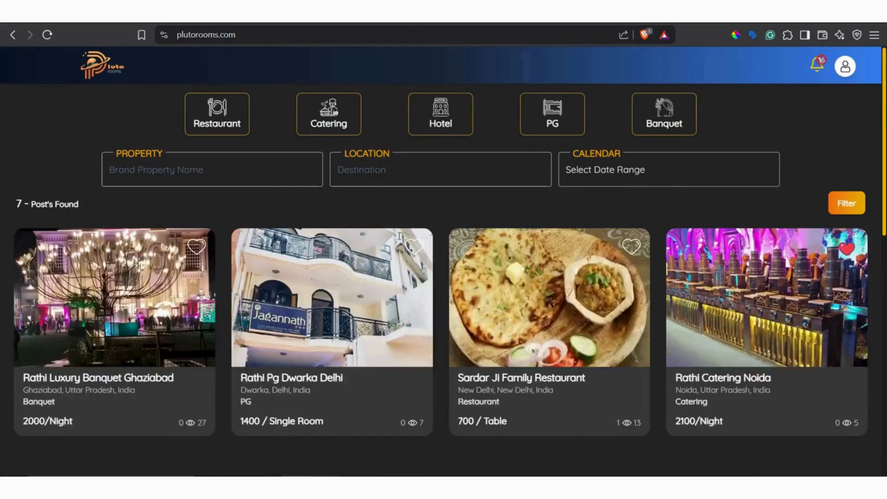
scroll(400, 240, "down", 5)
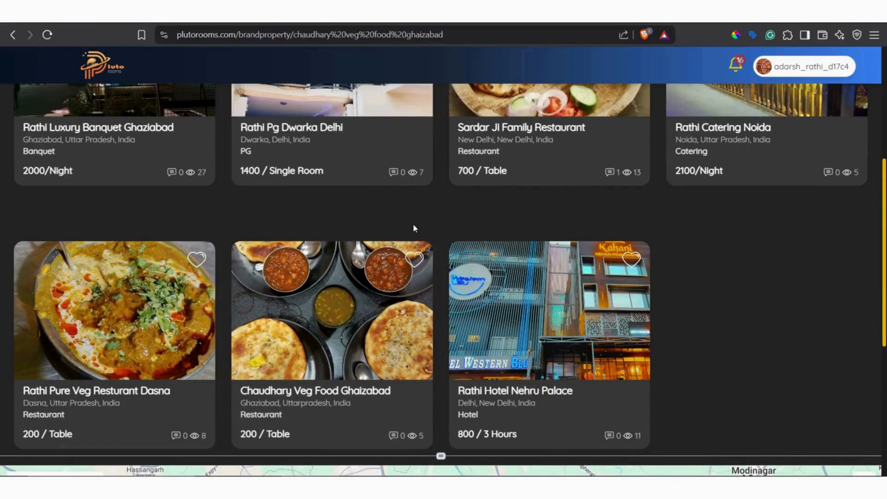
Open the Chaudhary Veg Food Ghaizabad post from the home page and review its cuisines, amenities, seating and calendar.
scroll(532, 300, "down", 10)
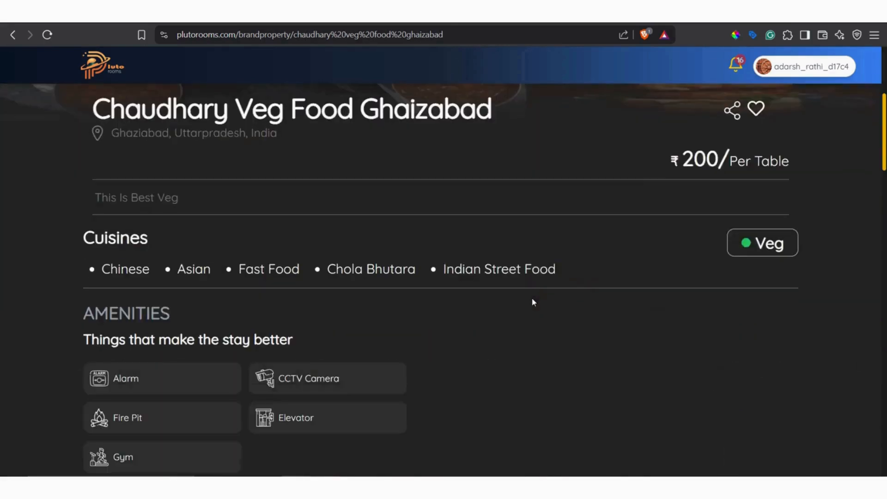
scroll(501, 301, "down", 5)
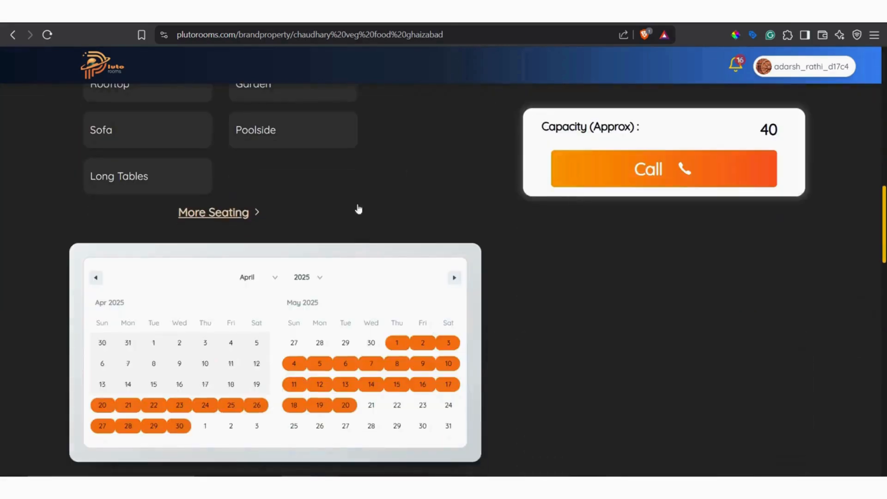
scroll(396, 347, "down", 3)
scroll(393, 204, "up", 10)
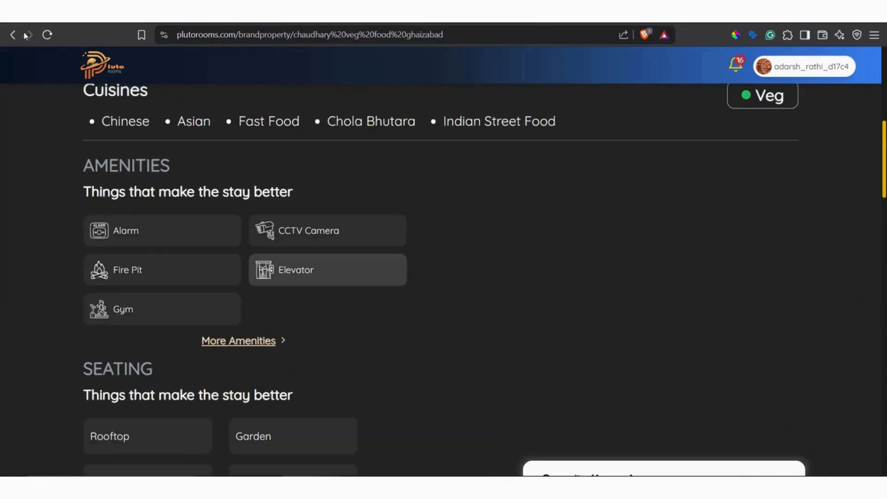
Return to the owner's public profile, reopen the Chaudhary Veg Food restaurant listing and look over its details.
left_click(13, 36)
left_click(811, 66)
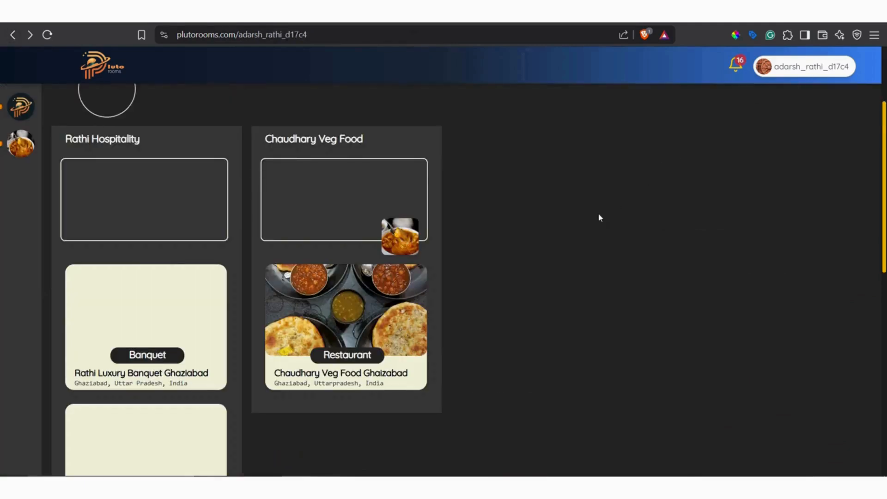
scroll(600, 217, "up", 3)
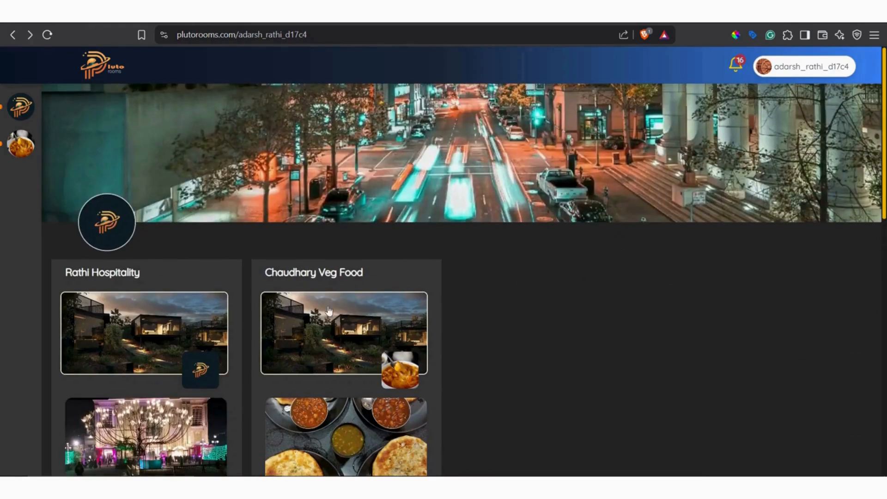
left_click(376, 432)
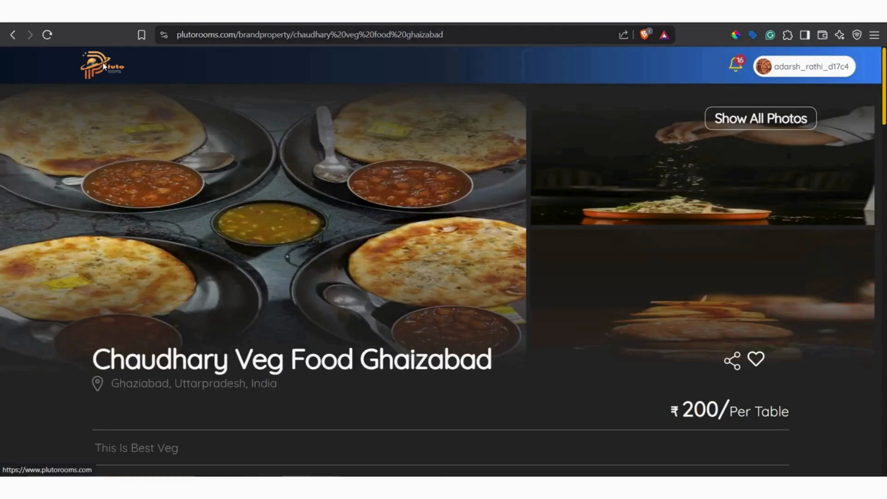
scroll(218, 98, "down", 14)
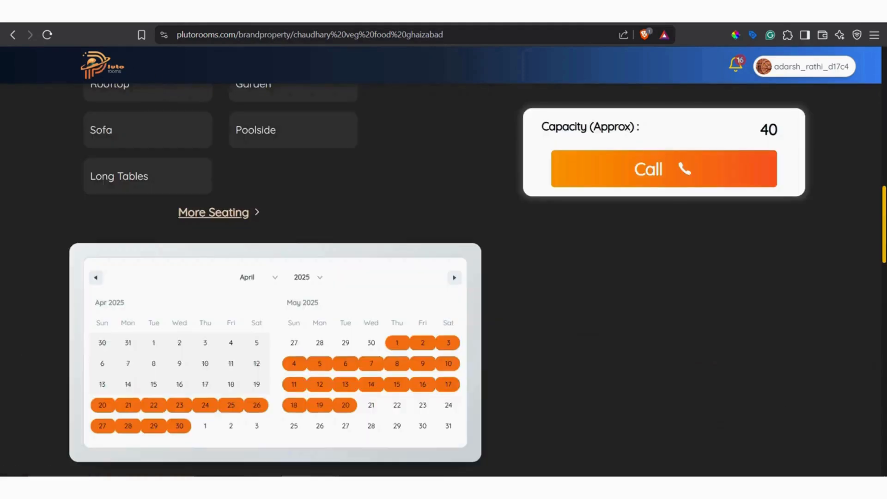
scroll(201, 62, "up", 14)
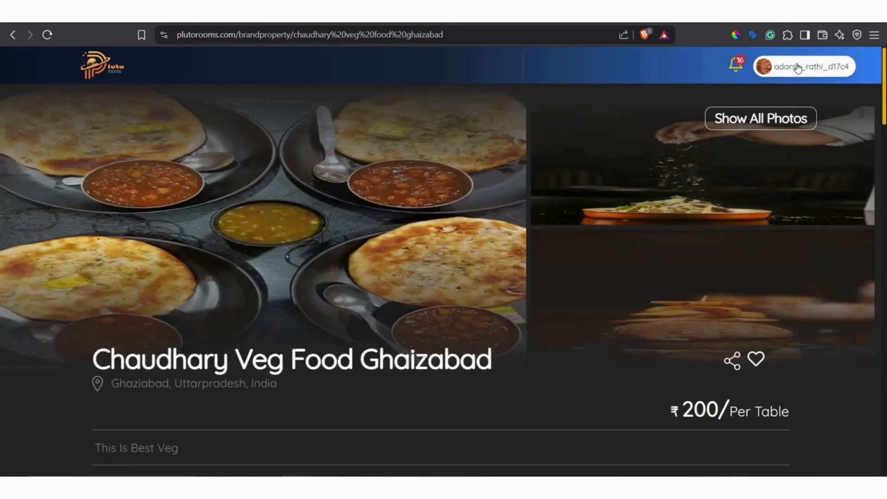
Open the account's own management page and open the Chaudhary Veg Food Ghaizabad restaurant for editing.
left_click(796, 67)
left_click(774, 99)
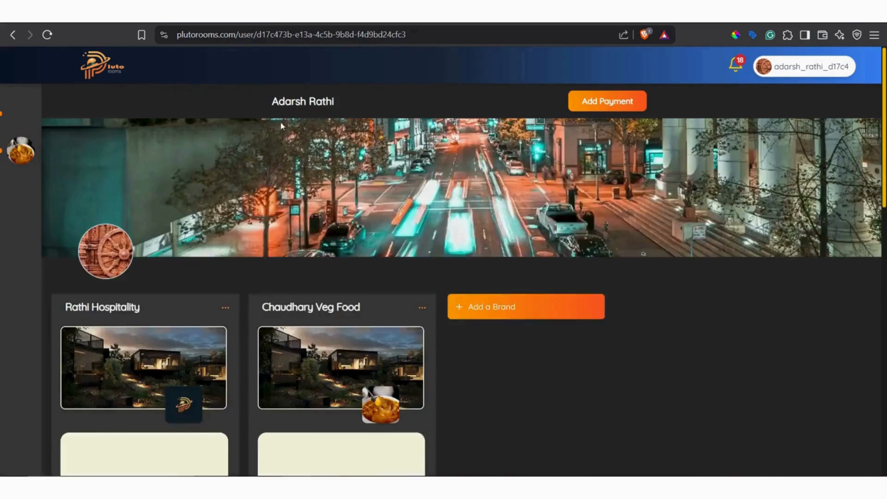
scroll(380, 303, "down", 5)
scroll(343, 231, "down", 5)
scroll(361, 234, "up", 5)
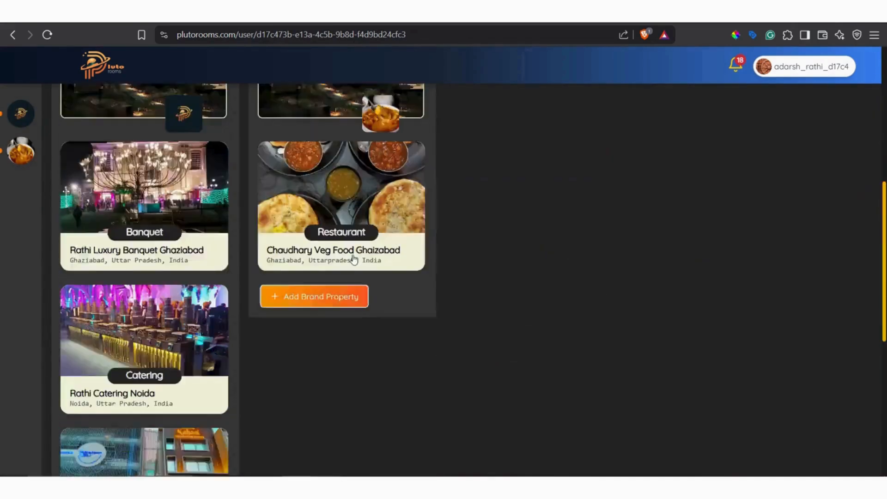
left_click(370, 236)
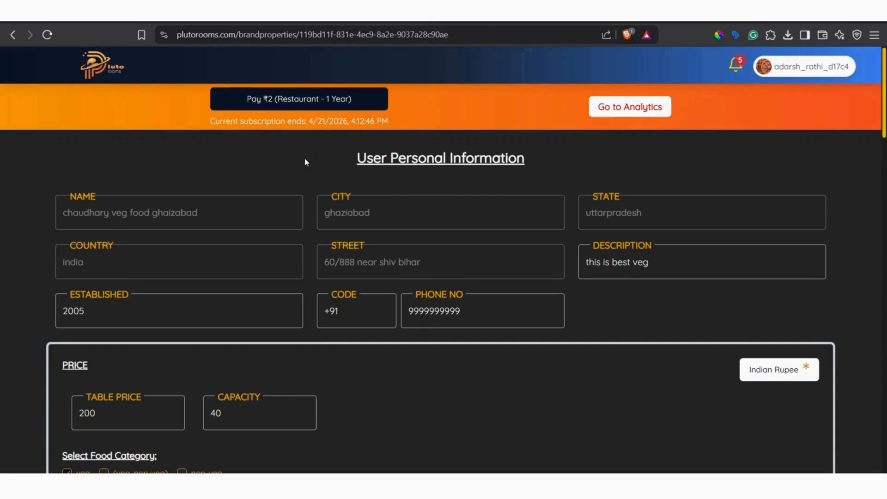
Examine the editing page's note about Pro restrictions, its uploaded images and its amenity, policy, language, cuisine and seating selections.
scroll(393, 237, "down", 5)
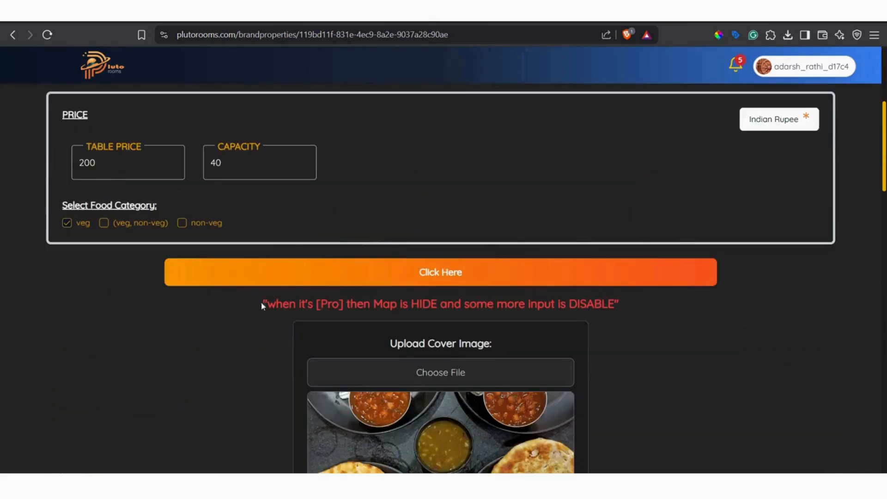
left_click_drag(267, 304, 493, 305)
left_click(522, 309)
left_click_drag(480, 308, 663, 321)
left_click(662, 324)
scroll(662, 324, "down", 20)
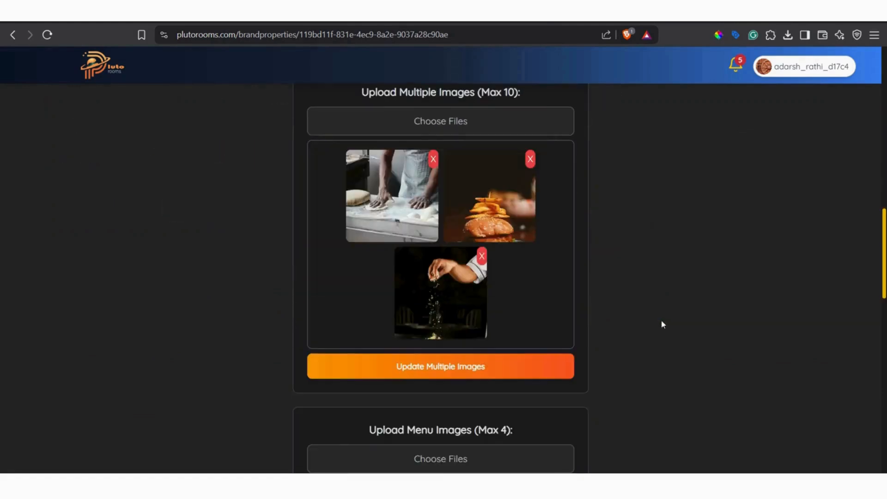
scroll(659, 321, "down", 5)
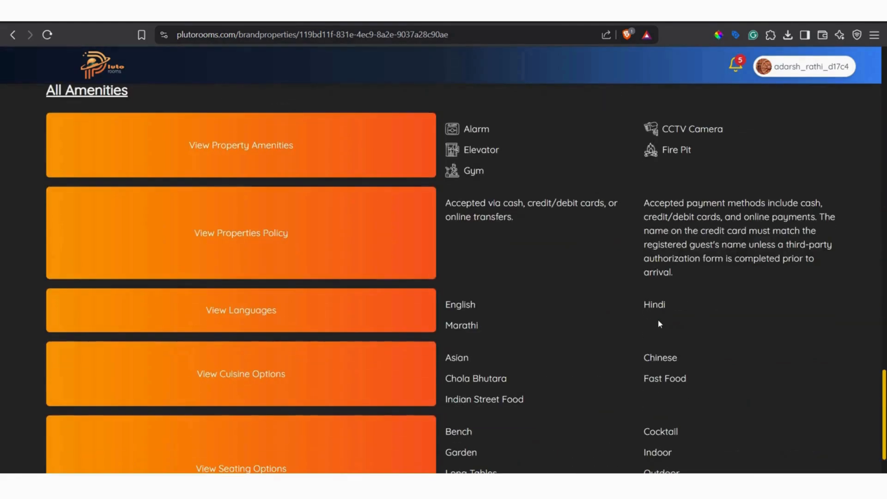
scroll(650, 318, "up", 14)
scroll(647, 317, "up", 10)
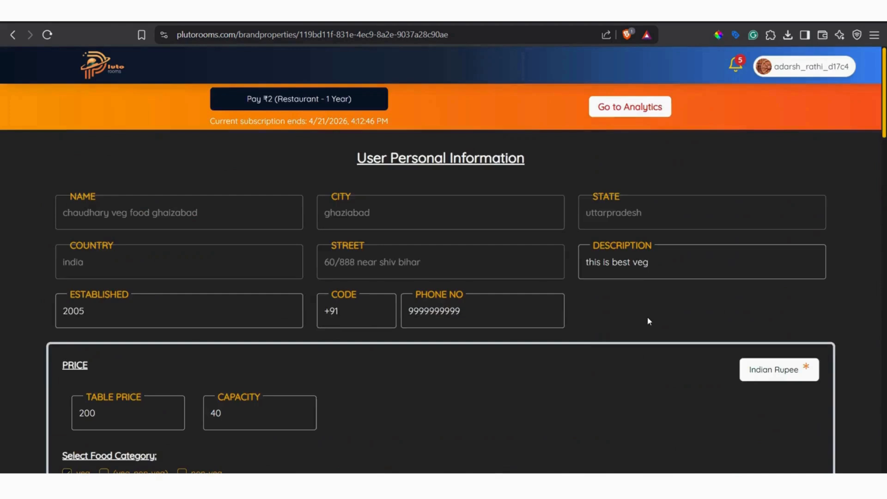
Recheck the restaurant's editing page from personal information and pricing through the images, reservation calendar and amenities.
scroll(600, 317, "down", 5)
scroll(633, 312, "up", 5)
scroll(396, 237, "down", 15)
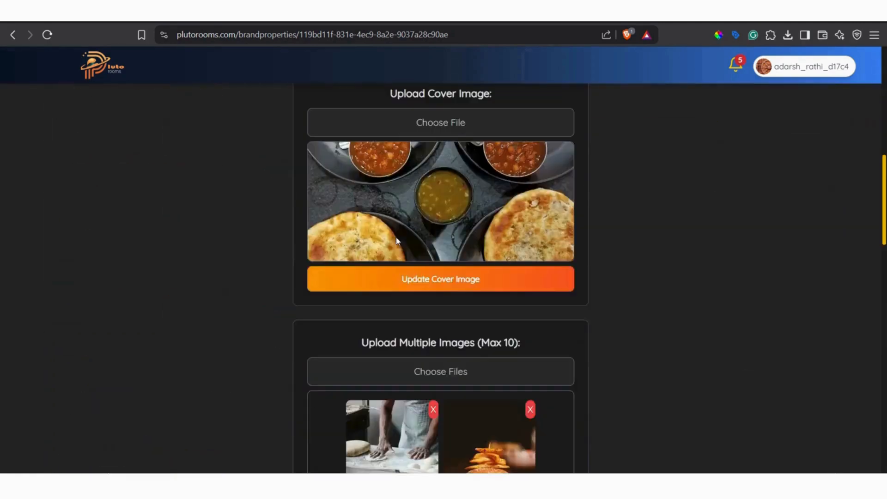
scroll(231, 268, "down", 5)
scroll(216, 286, "up", 20)
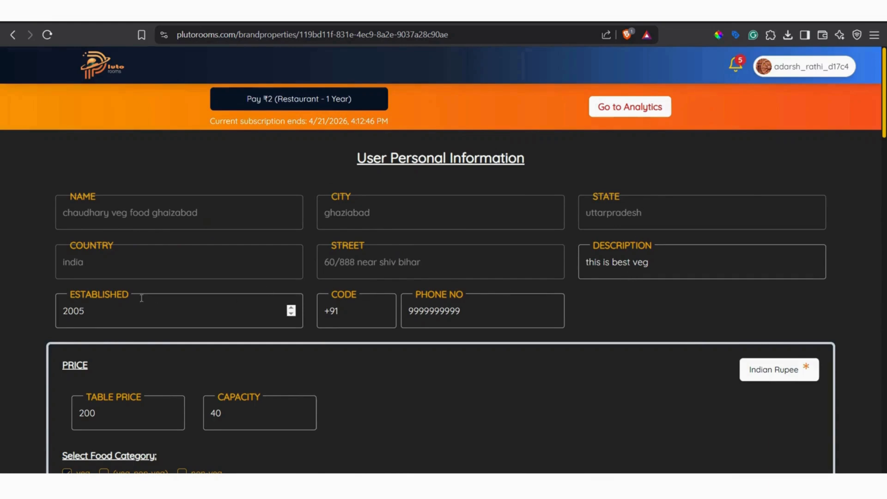
scroll(605, 370, "down", 20)
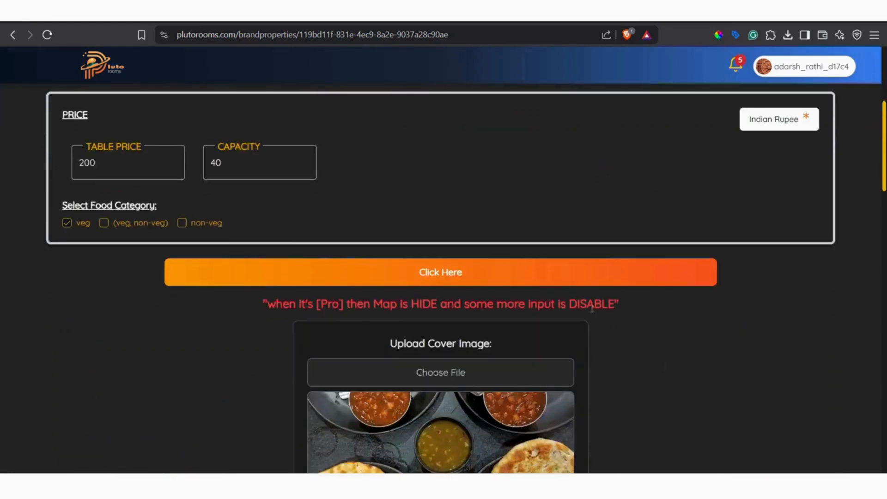
scroll(592, 309, "down", 10)
scroll(595, 304, "up", 5)
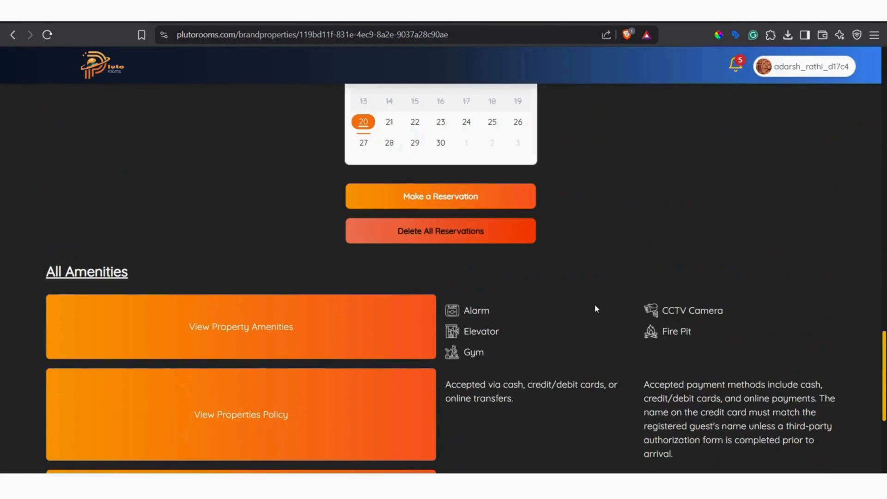
scroll(594, 304, "down", 5)
scroll(472, 352, "up", 20)
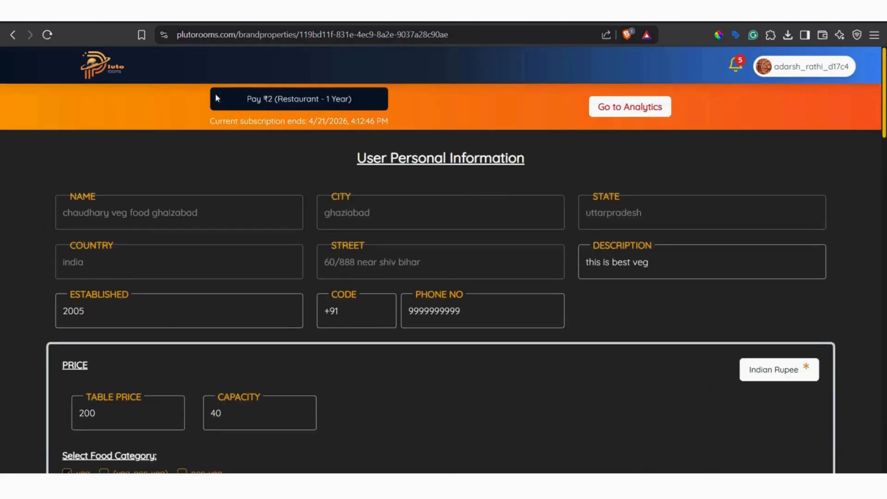
Return to the home page, open the Change Paid Customer Details form from the footer and look over its required property fields.
left_click(104, 69)
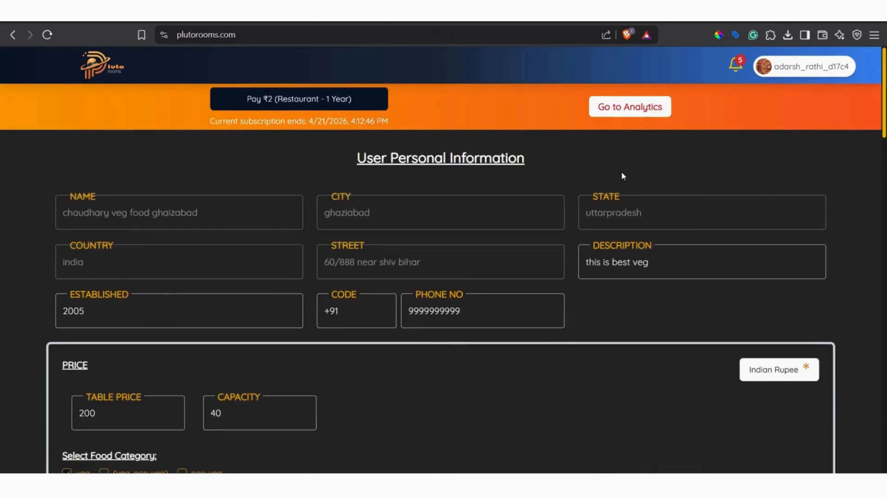
scroll(420, 184, "down", 10)
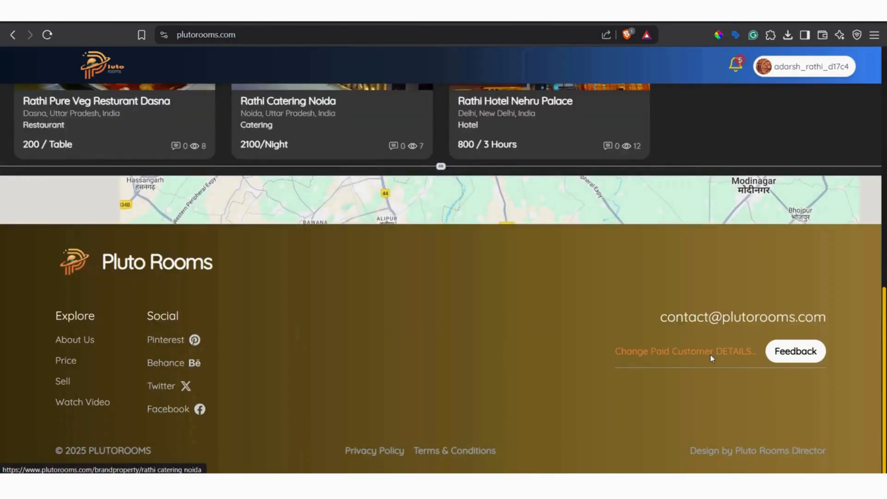
scroll(710, 354, "up", 5)
scroll(707, 351, "down", 5)
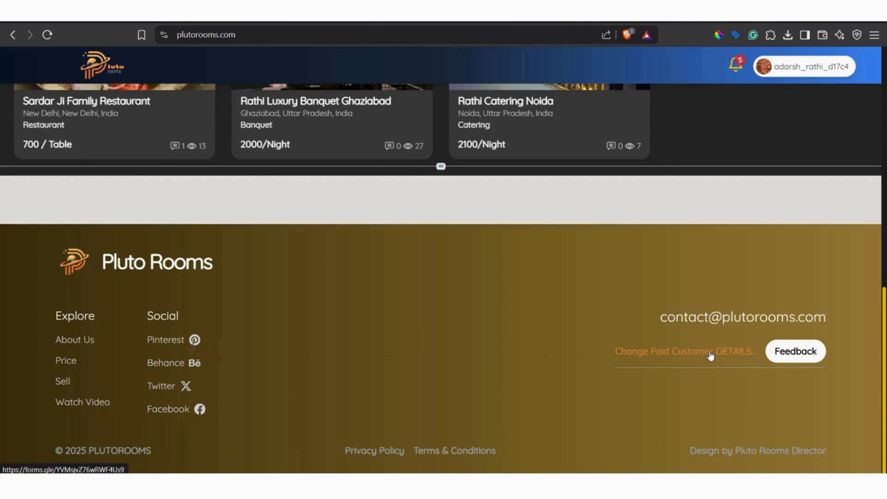
left_click(709, 354)
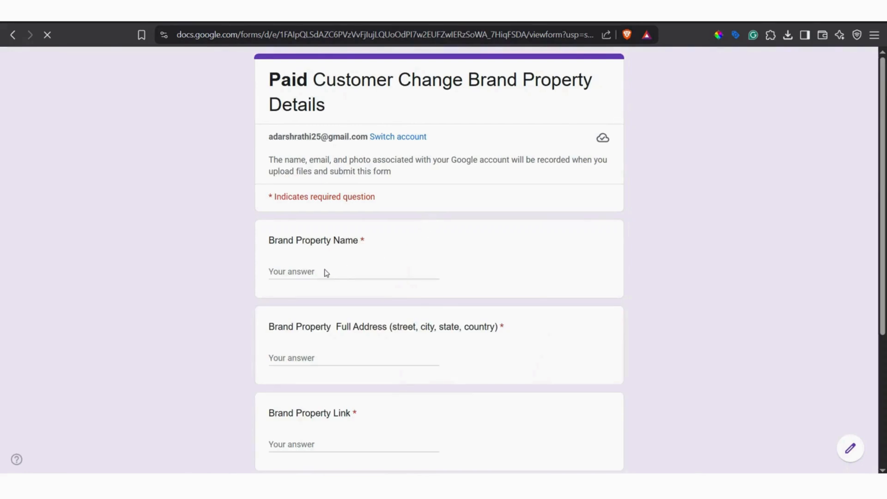
left_click(301, 358)
left_click(306, 461)
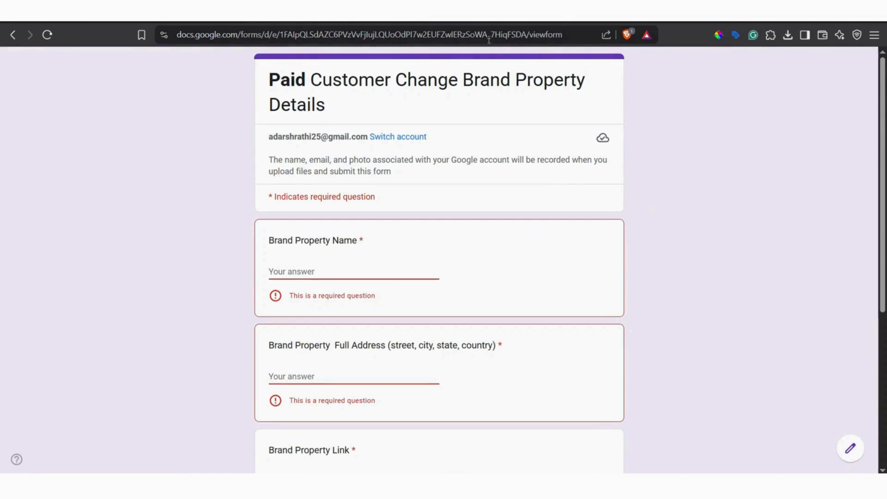
Open plutorooms.com in a new tab, view the Sardar Ji Family Restaurant page and its link, and return to browse the home listings.
key("ctrl+t")
type("plutorooms.com")
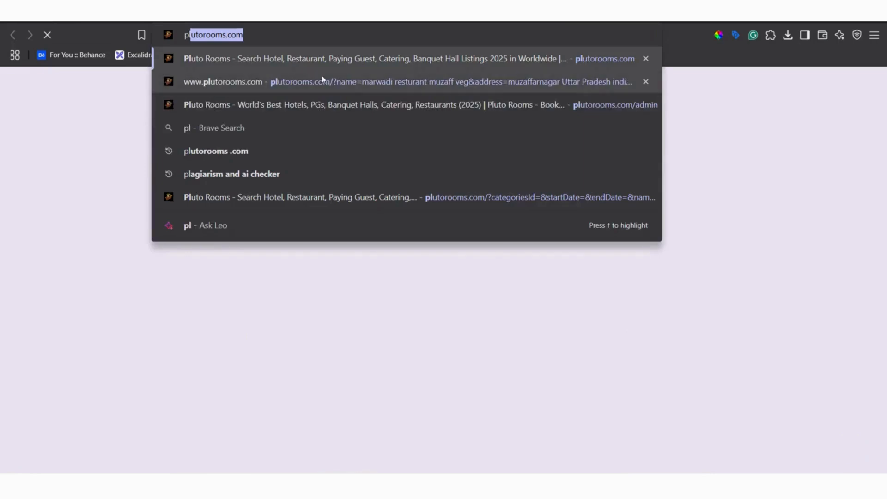
key("Return")
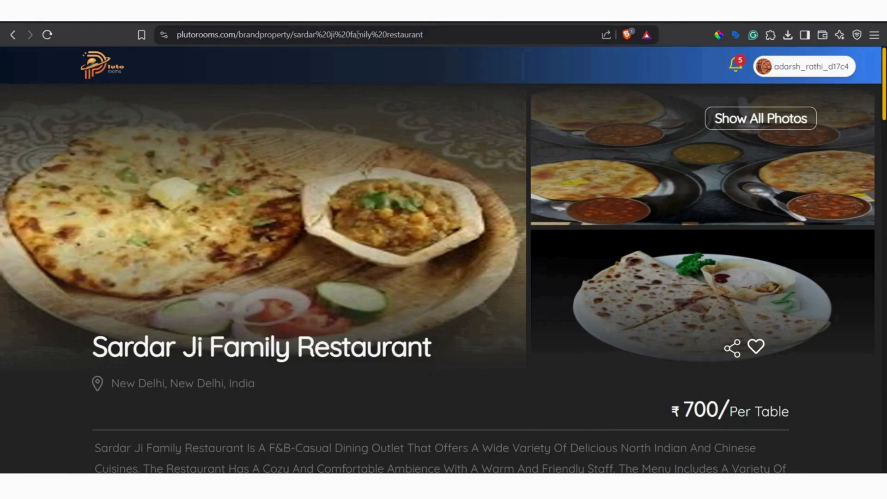
double_click(358, 35)
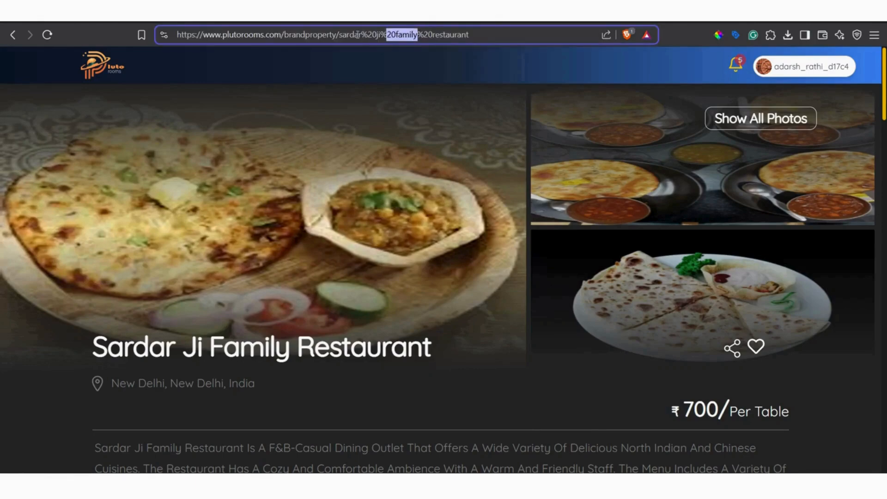
left_click(13, 34)
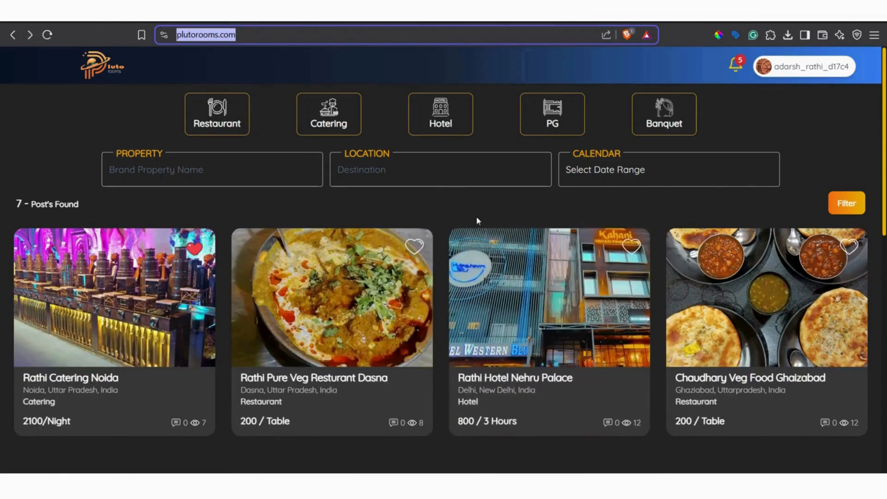
scroll(476, 217, "down", 10)
scroll(738, 184, "up", 5)
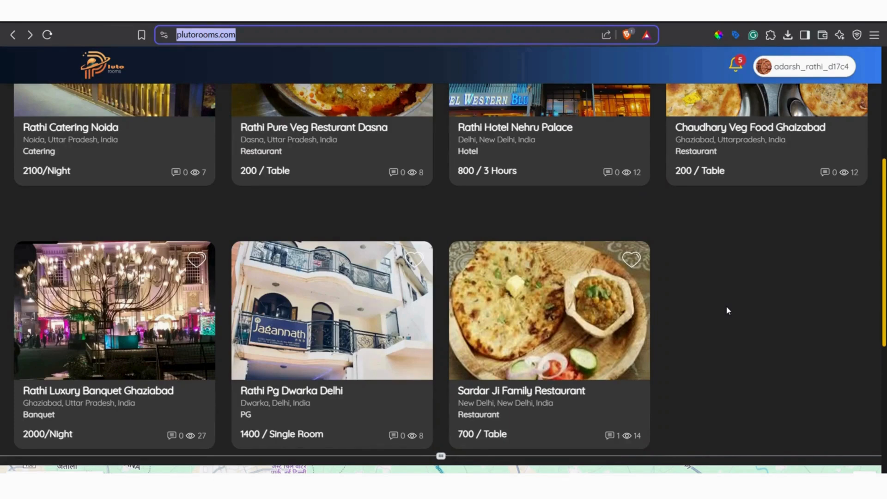
scroll(735, 296, "up", 5)
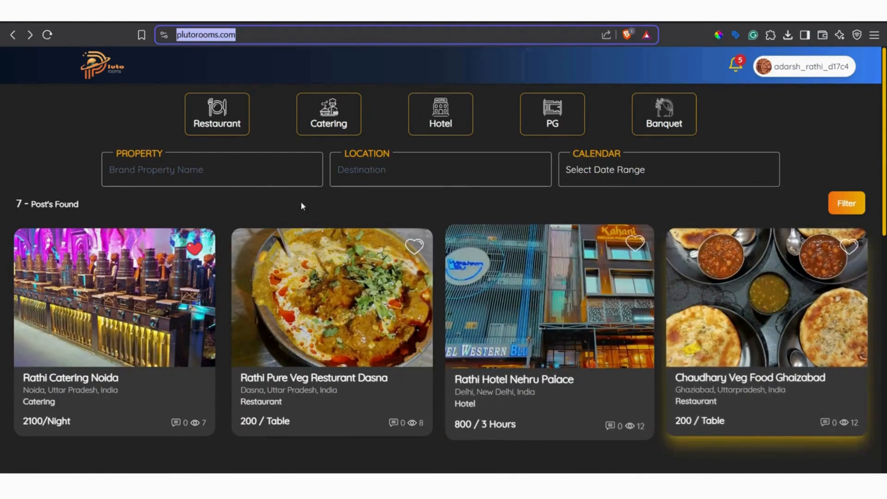
Go back to the change-details form and examine its name, full address, property link and business proof upload questions.
left_click(140, 118)
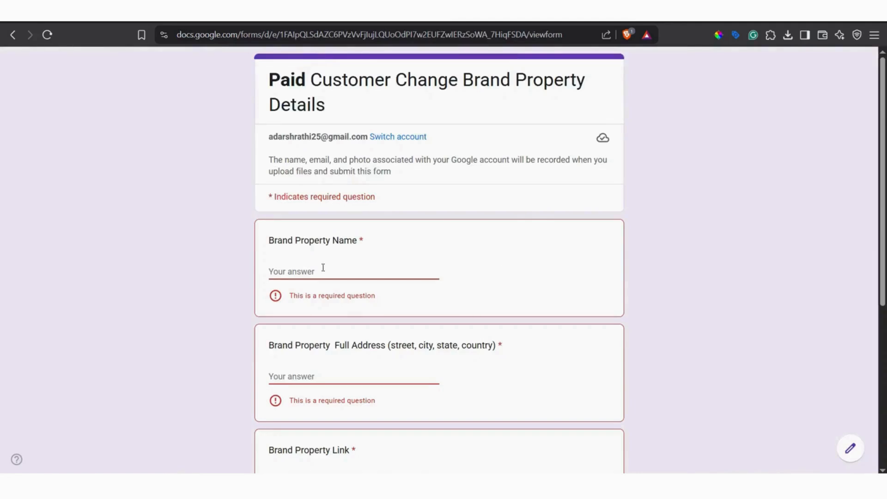
left_click(312, 270)
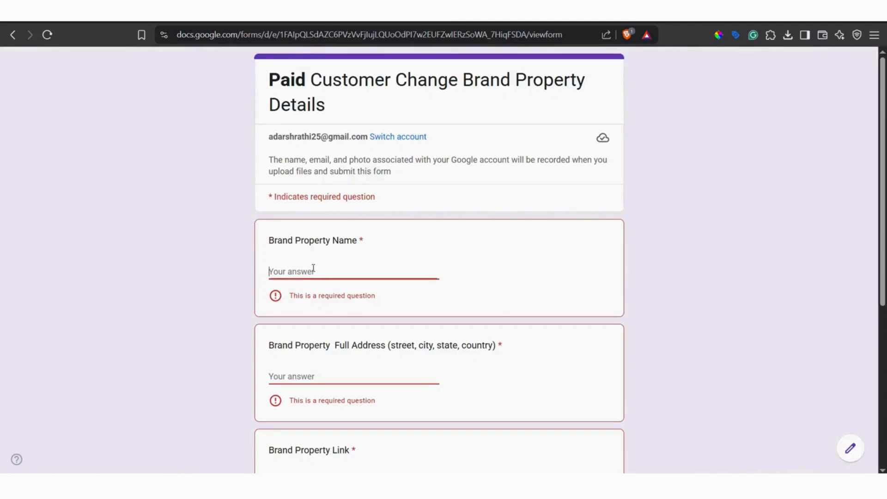
left_click(317, 371)
scroll(411, 317, "down", 5)
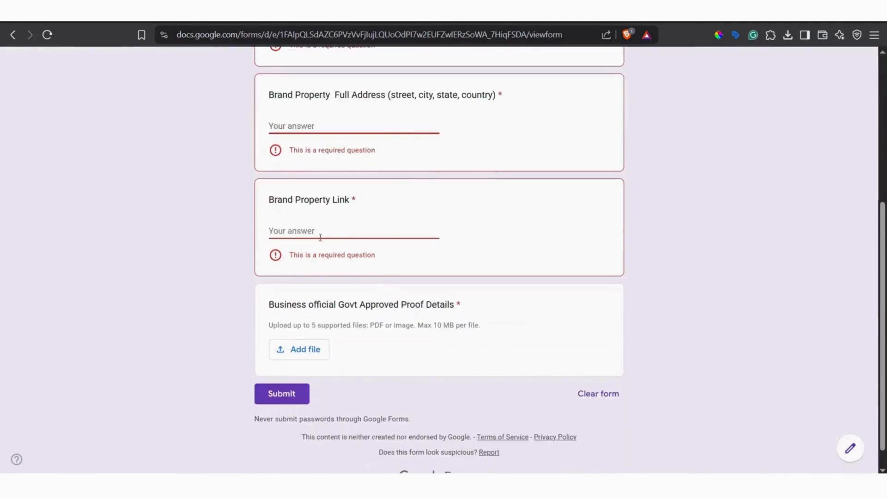
left_click(321, 231)
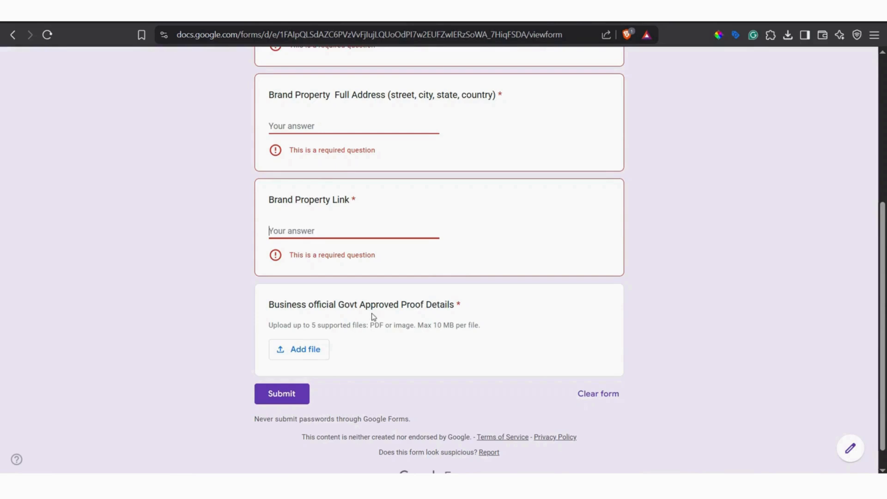
scroll(671, 260, "up", 5)
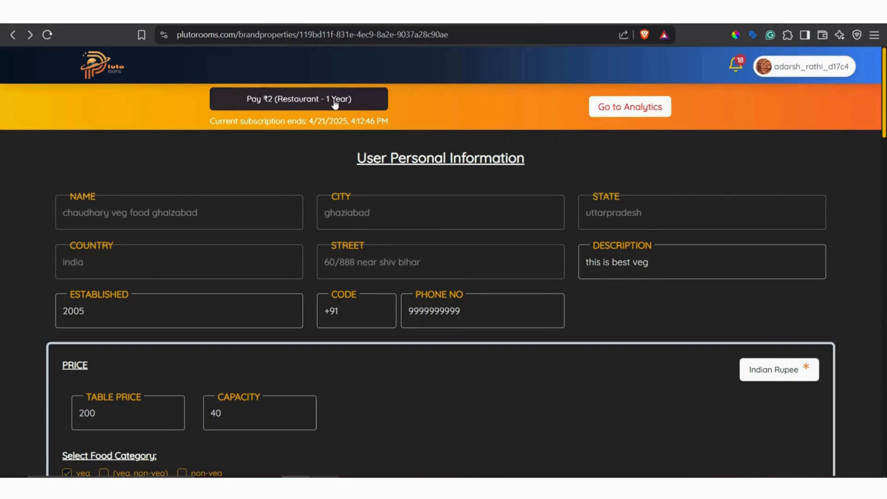
Start the ₹2 one-year restaurant subscription payment, reload the public listing and check the subscription date in the director section.
left_click(336, 101)
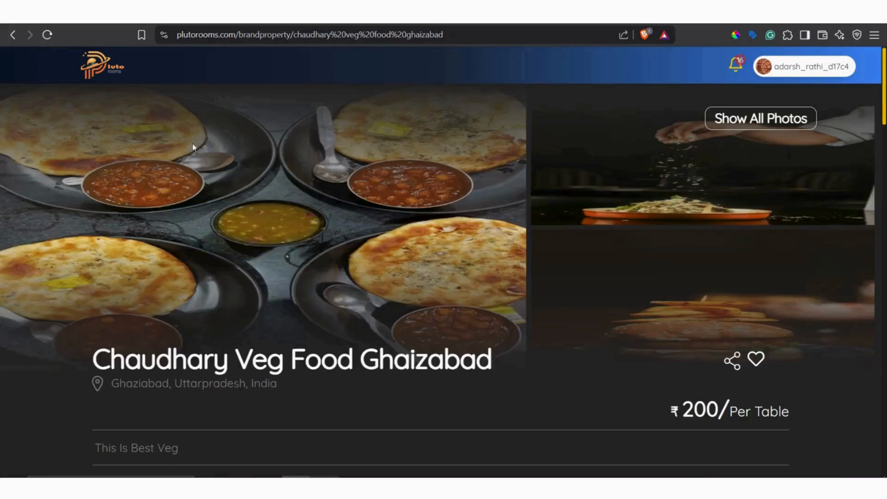
left_click(48, 35)
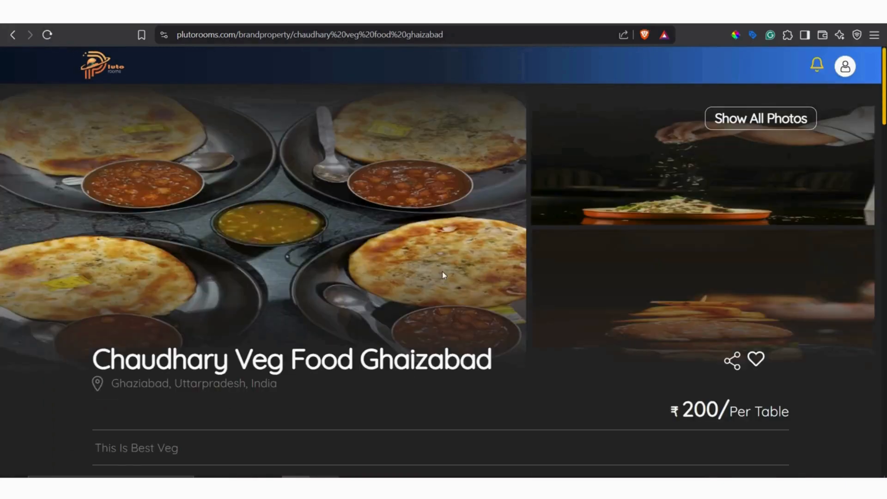
scroll(442, 275, "down", 5)
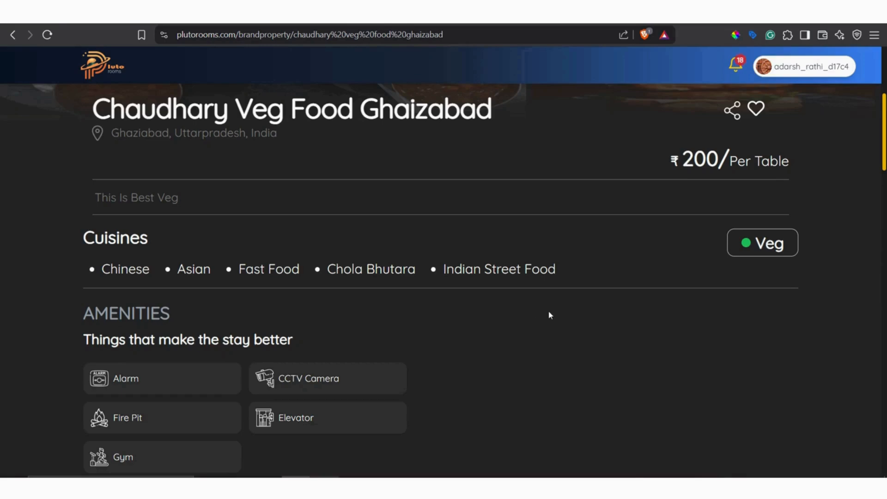
scroll(549, 312, "down", 5)
scroll(548, 310, "down", 20)
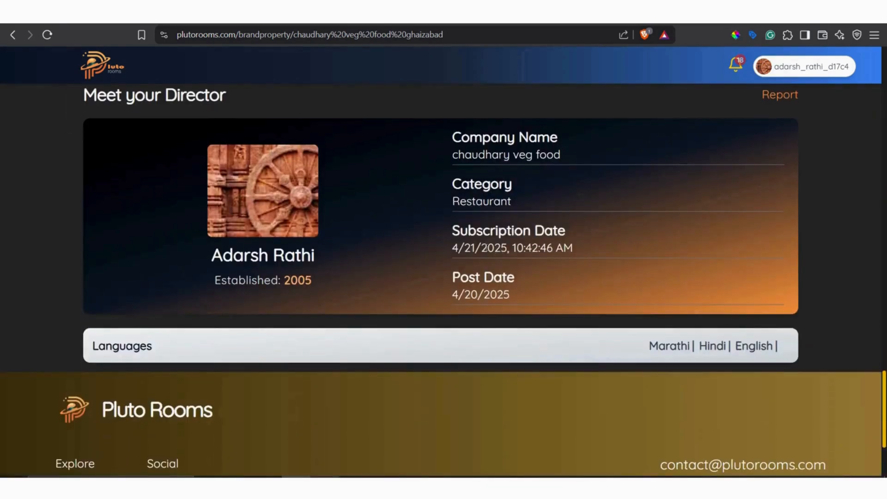
left_click(47, 35)
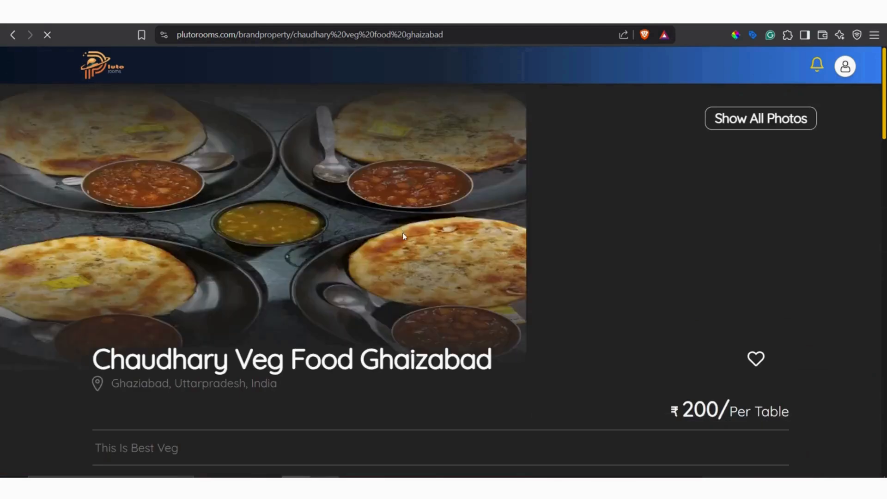
scroll(456, 209, "up", 5)
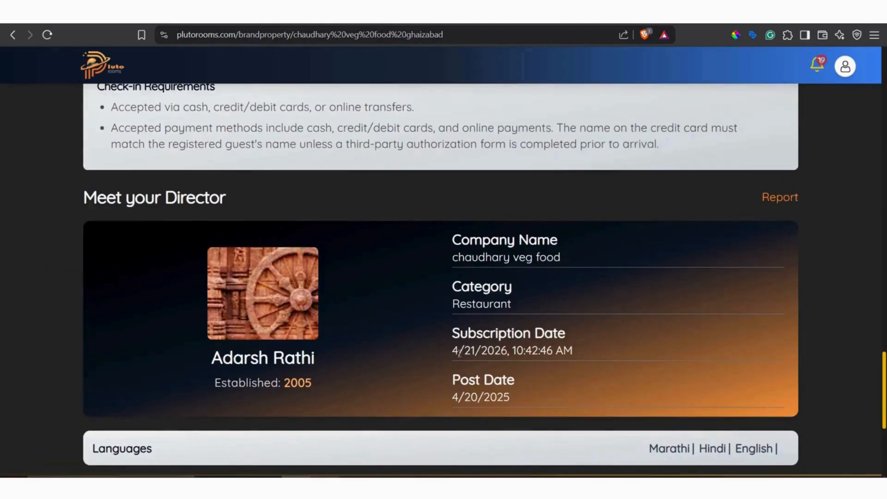
left_click_drag(459, 351, 508, 353)
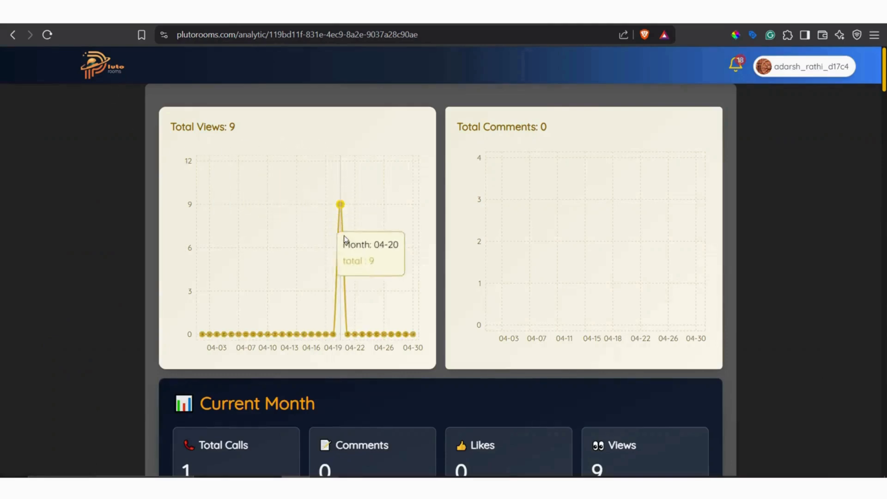
Examine the restaurant's analytics charts, monthly totals and latest view entry, try its call option and cancel opening the external application.
scroll(297, 275, "down", 5)
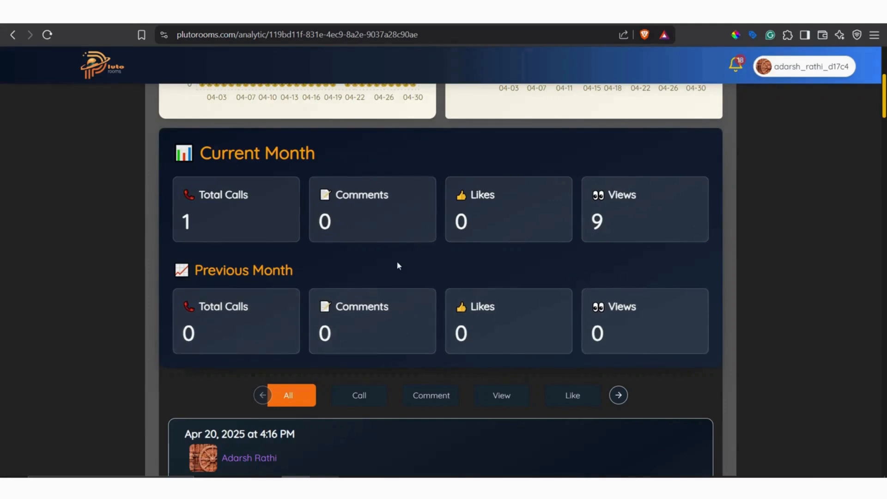
scroll(397, 263, "down", 5)
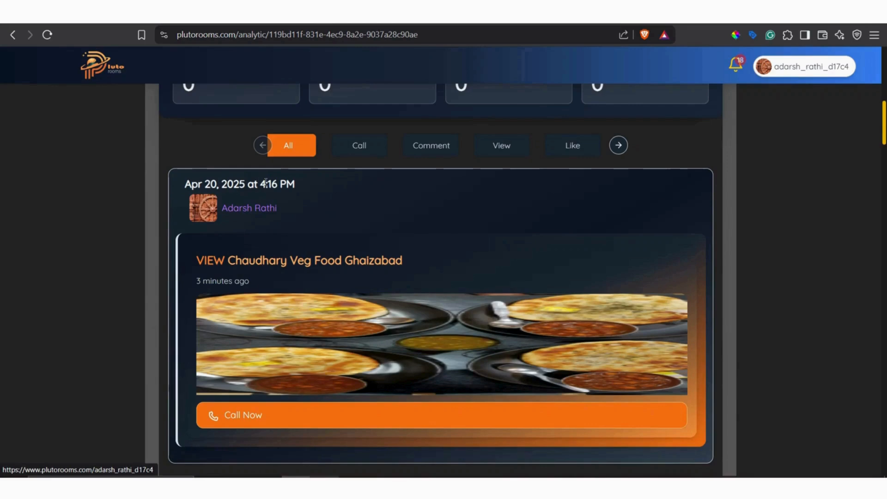
scroll(883, 144, "down", 2)
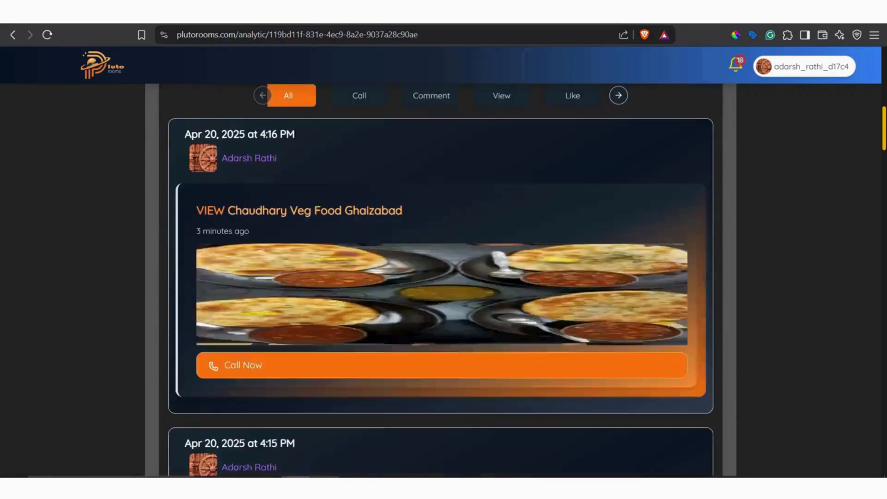
left_click(479, 359)
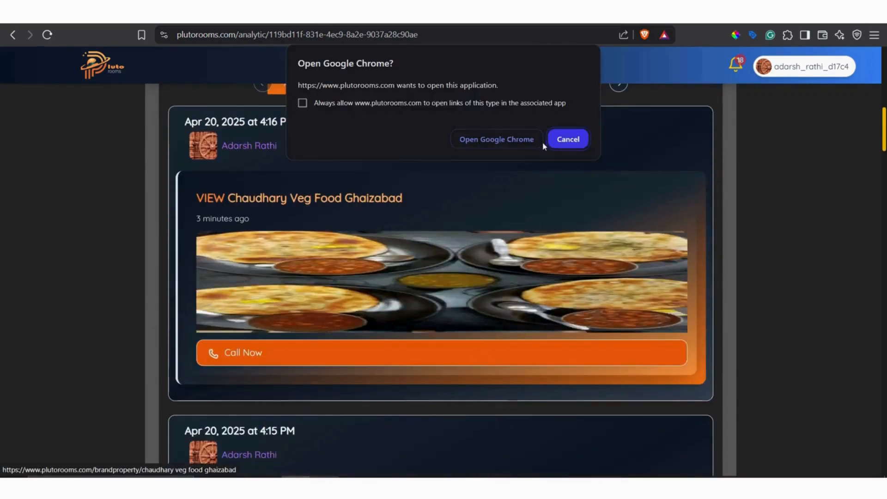
left_click(569, 138)
Look through the analytics activity entries, open the visitor's profile from the 4:13 PM call entry and return to the analytics.
left_click_drag(884, 135, 884, 252)
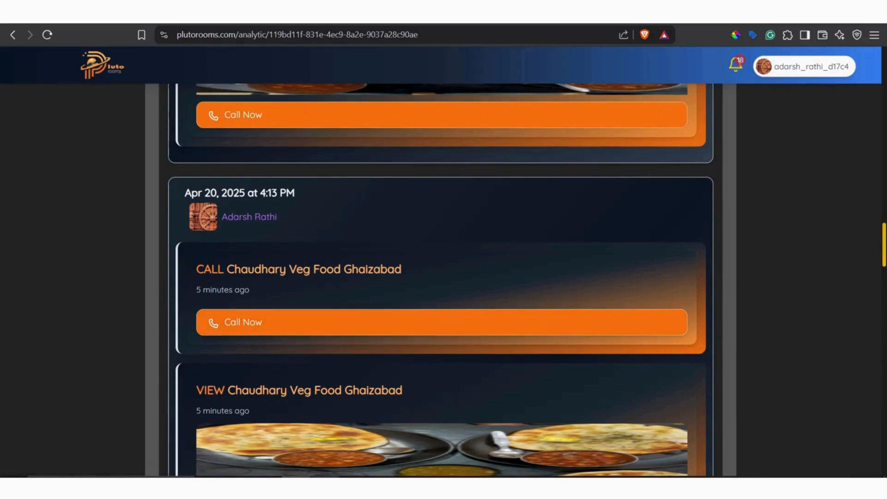
scroll(443, 277, "down", 5)
left_click_drag(884, 282, 884, 241)
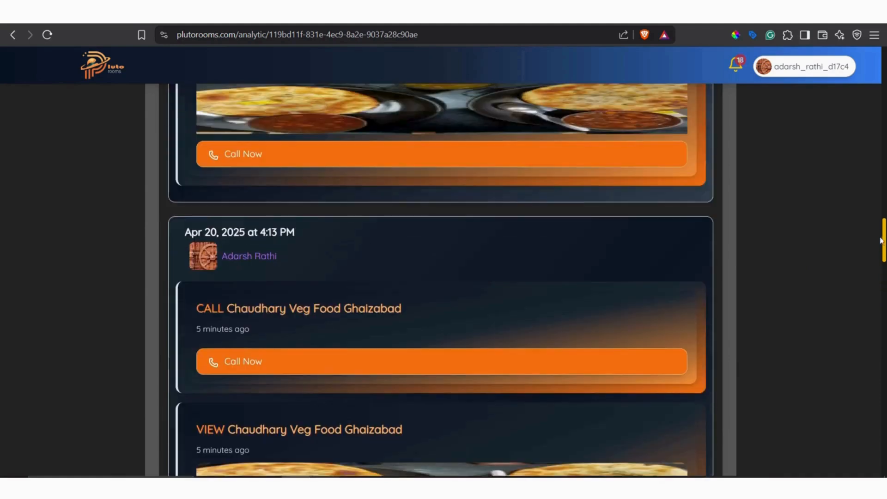
left_click(252, 262)
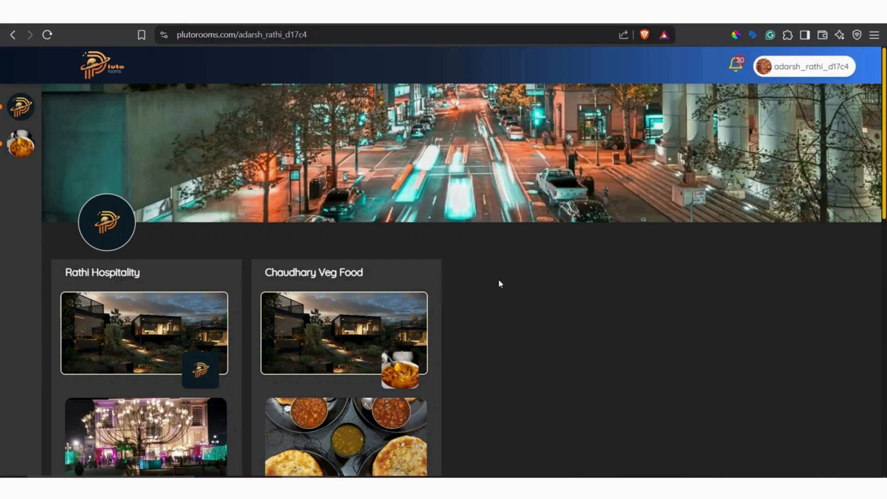
left_click(12, 35)
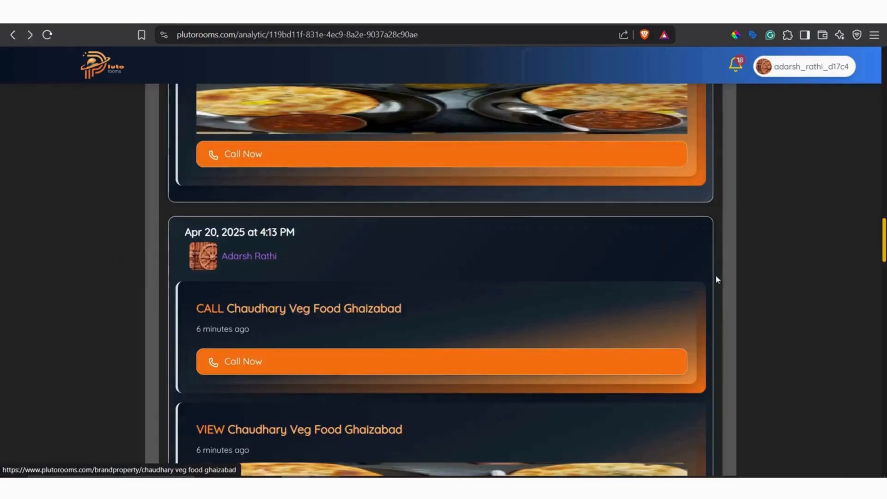
Filter the restaurant's analytics activity by calls, comments and views in turn, and look through the view entries.
scroll(737, 276, "up", 5)
scroll(458, 406, "up", 12)
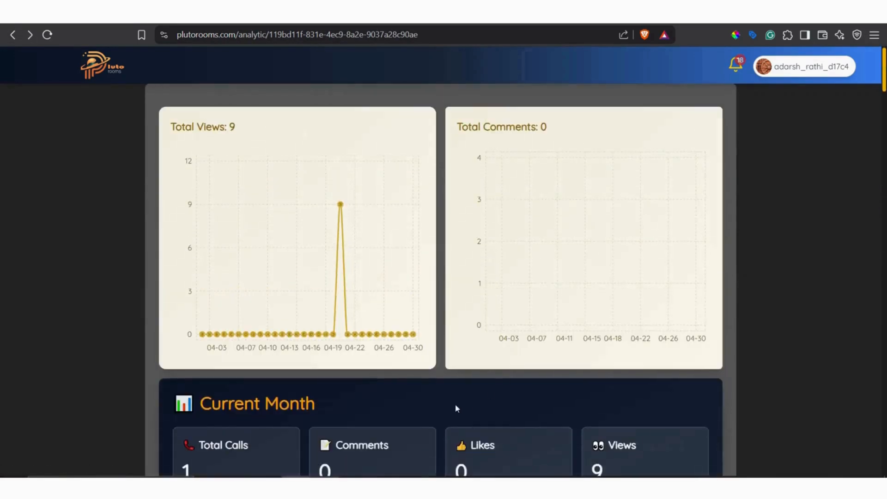
scroll(446, 396, "down", 9)
left_click(366, 146)
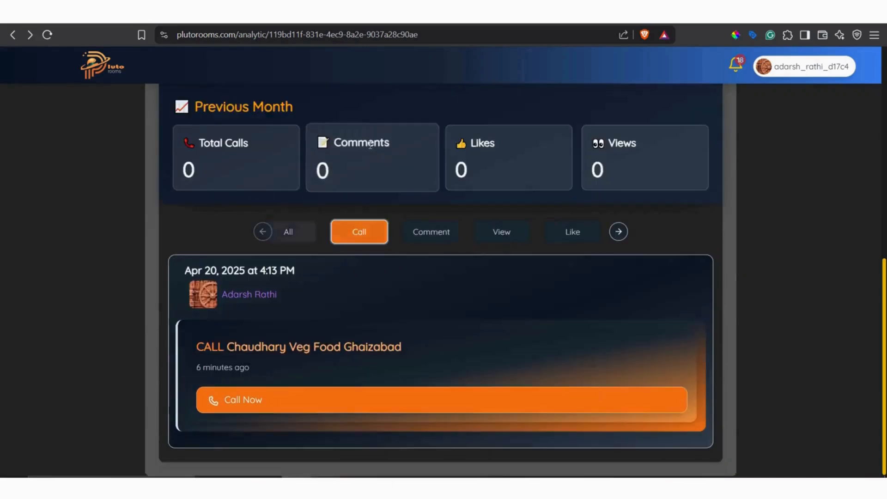
left_click(426, 230)
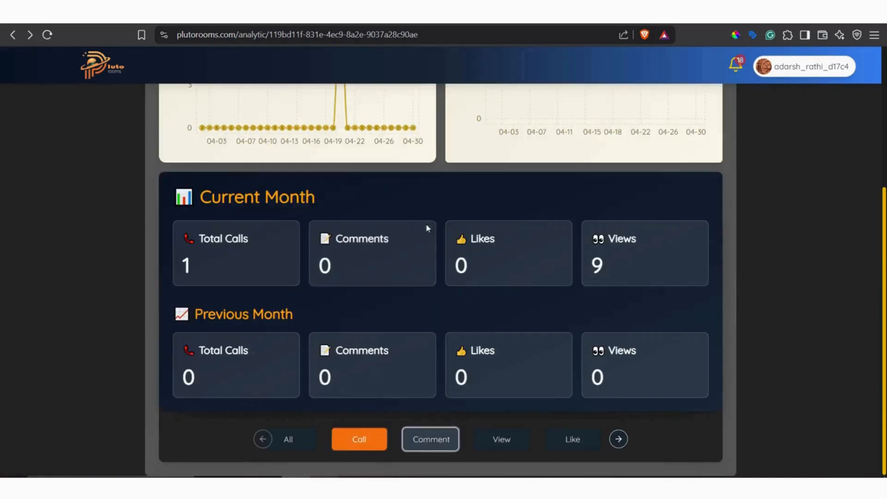
left_click(502, 441)
scroll(437, 359, "down", 10)
scroll(300, 288, "down", 15)
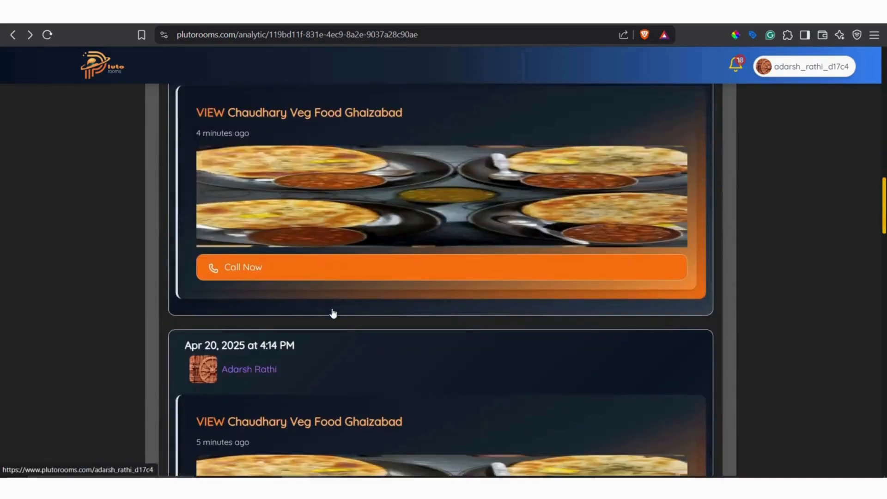
scroll(348, 351, "up", 20)
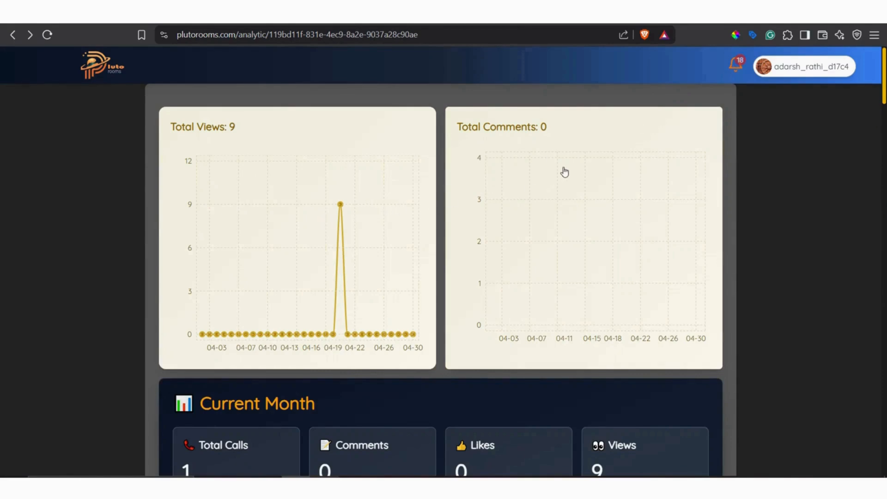
Look through the activity notifications from the restaurant's analytics, close them and glance over the analytics page.
left_click(735, 67)
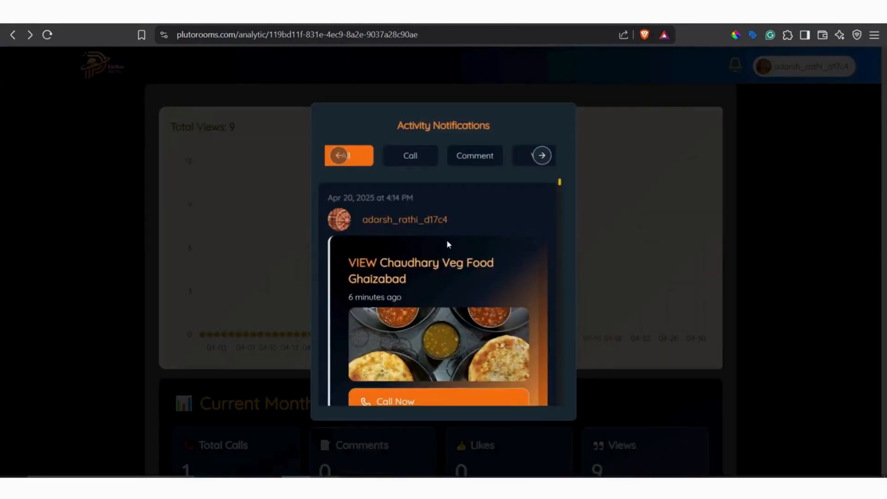
scroll(447, 240, "down", 5)
scroll(452, 283, "up", 5)
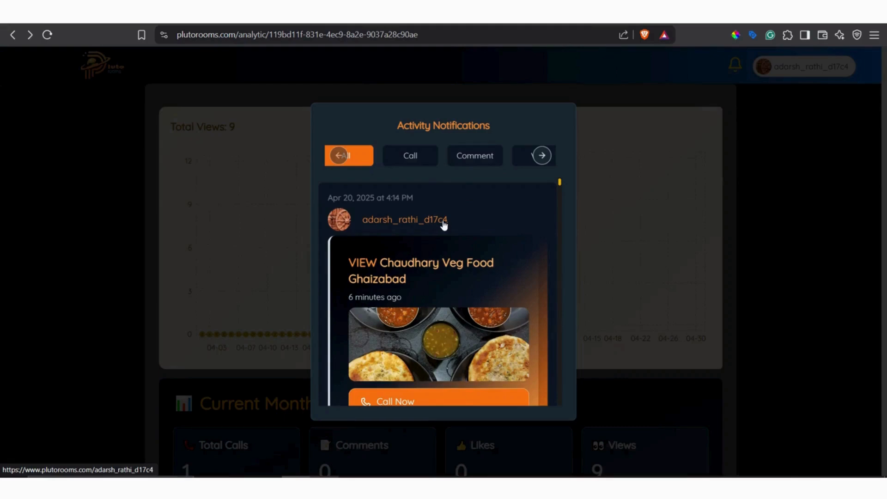
left_click(798, 198)
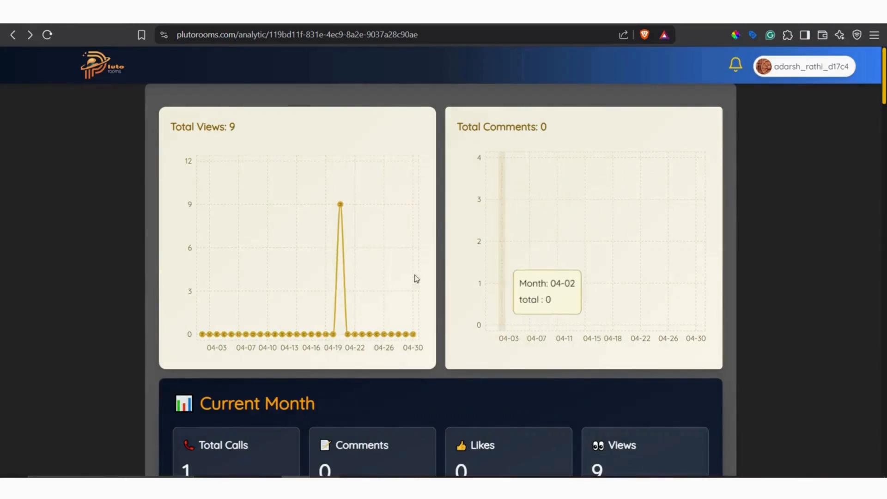
scroll(413, 277, "down", 2)
scroll(434, 285, "up", 2)
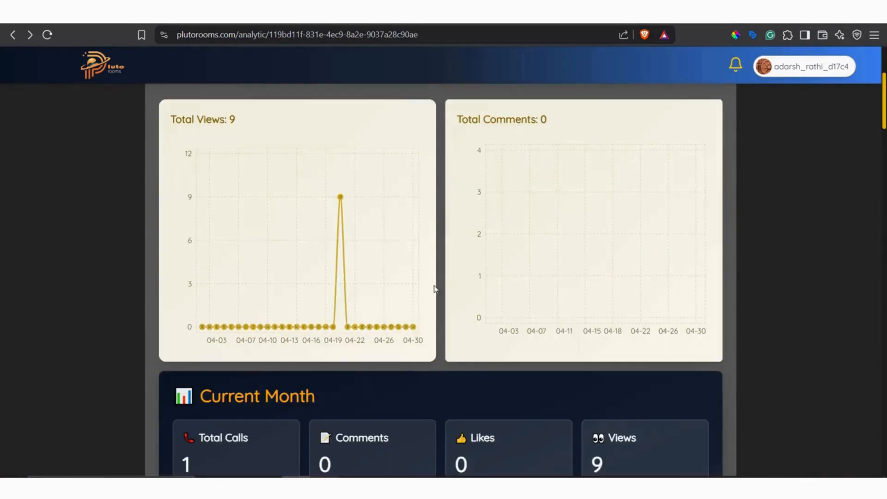
Open the account's overall activity page, check its notifications, charts and activity feed, and return to the restaurant's analytics.
left_click(788, 70)
left_click(780, 144)
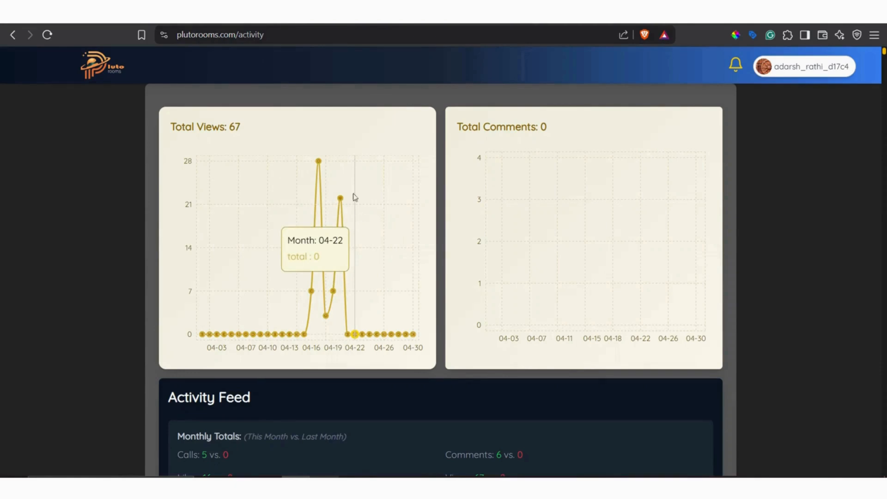
left_click(736, 67)
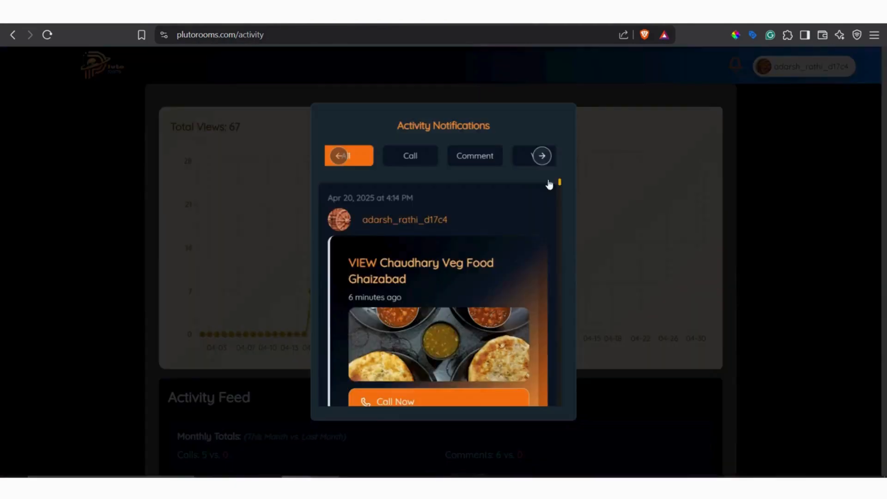
left_click(784, 205)
scroll(293, 253, "down", 5)
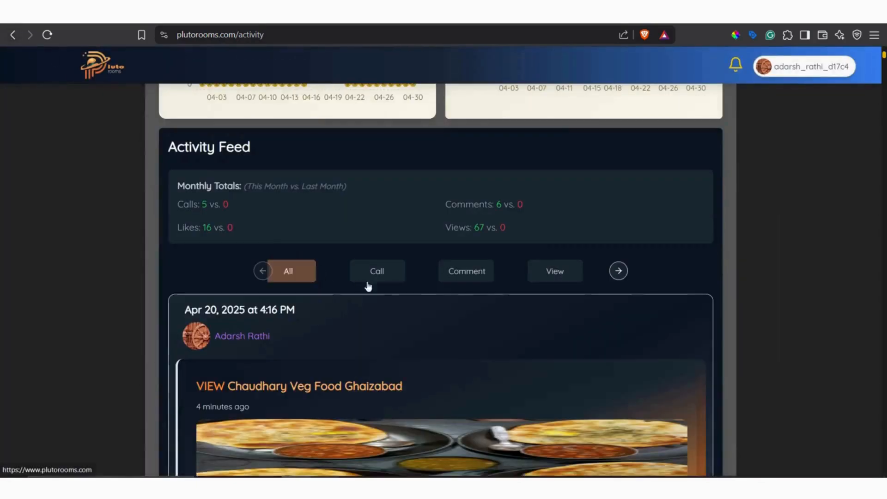
scroll(221, 186, "up", 5)
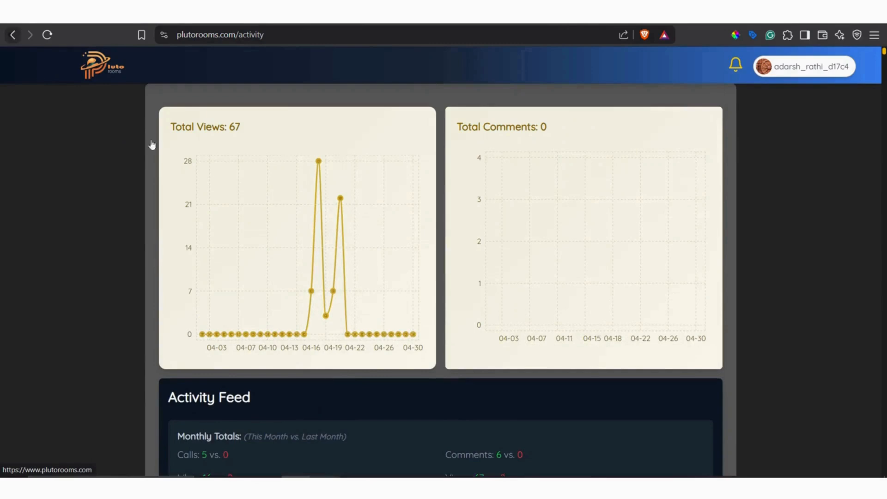
key("alt+Left")
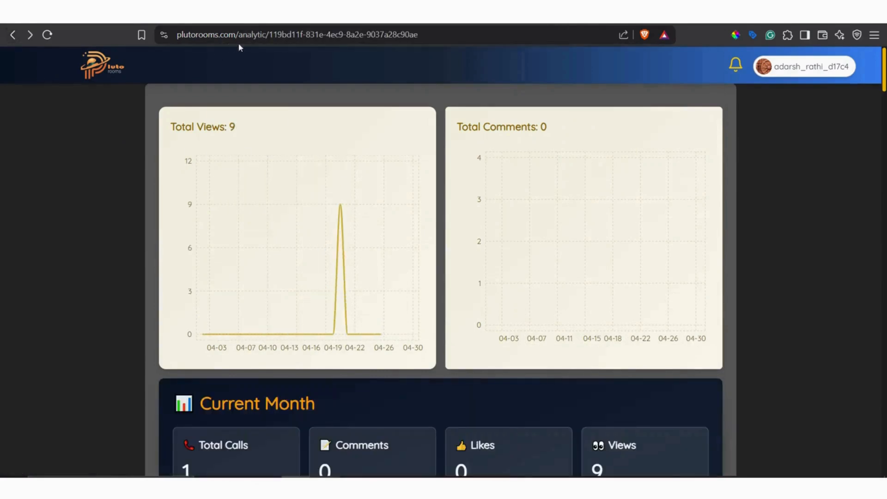
From the home page, filter the activity notifications by comments and open the Rathi Catering Noida listing from a comment entry.
left_click(102, 69)
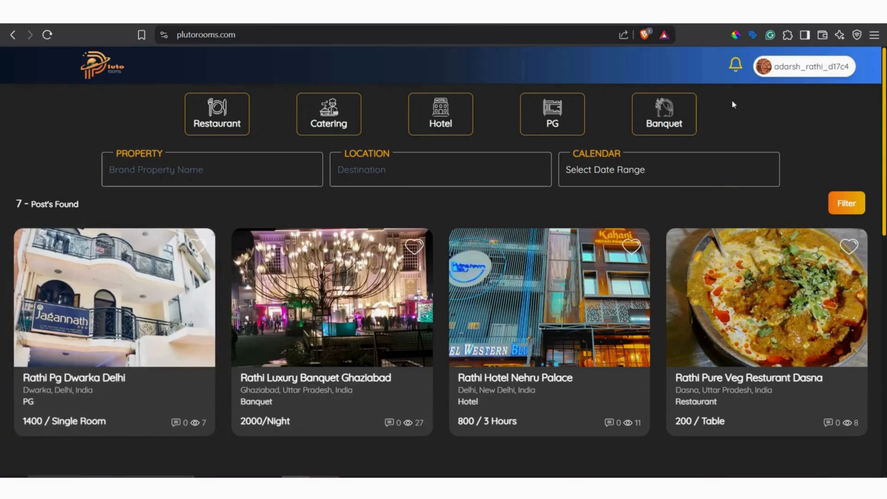
left_click(736, 66)
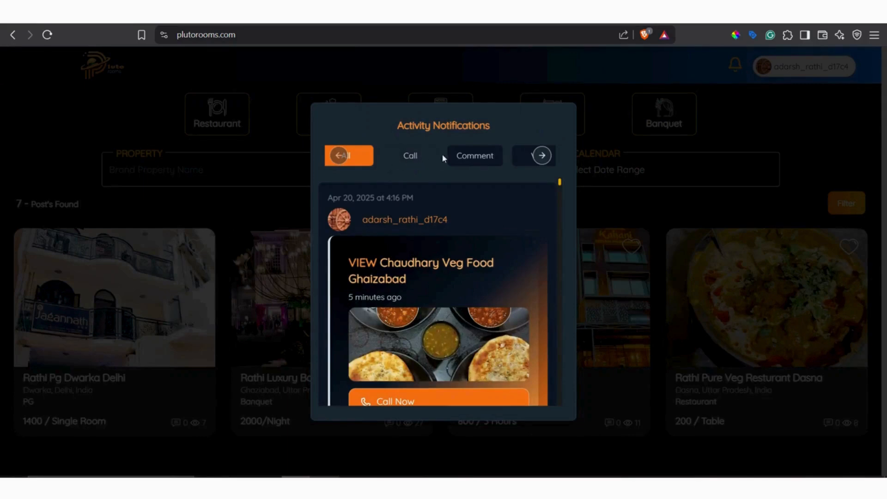
left_click(436, 157)
left_click(476, 160)
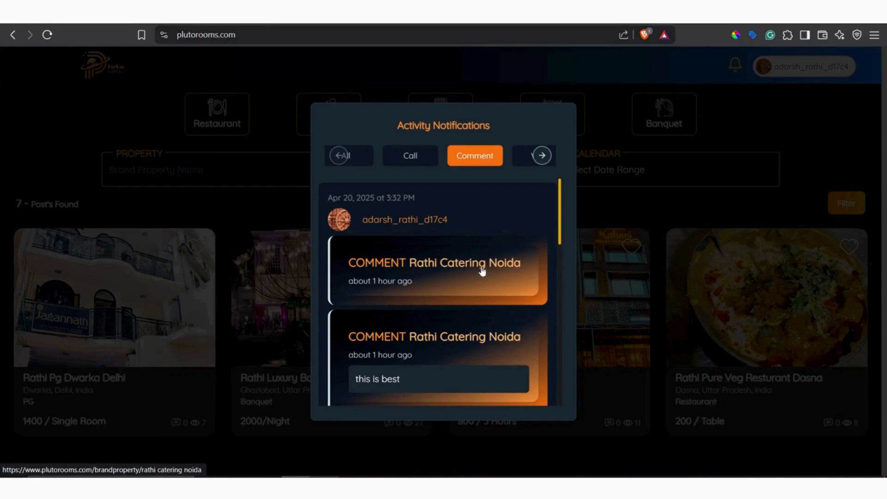
left_click(444, 270)
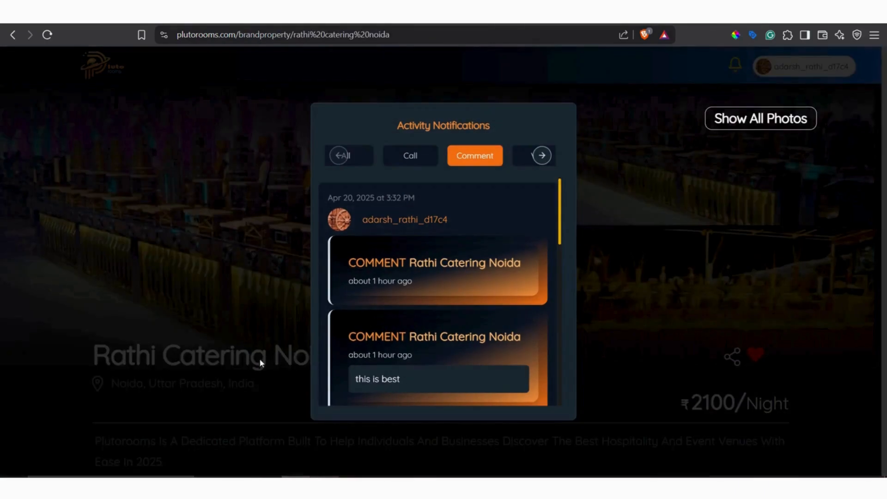
left_click(261, 363)
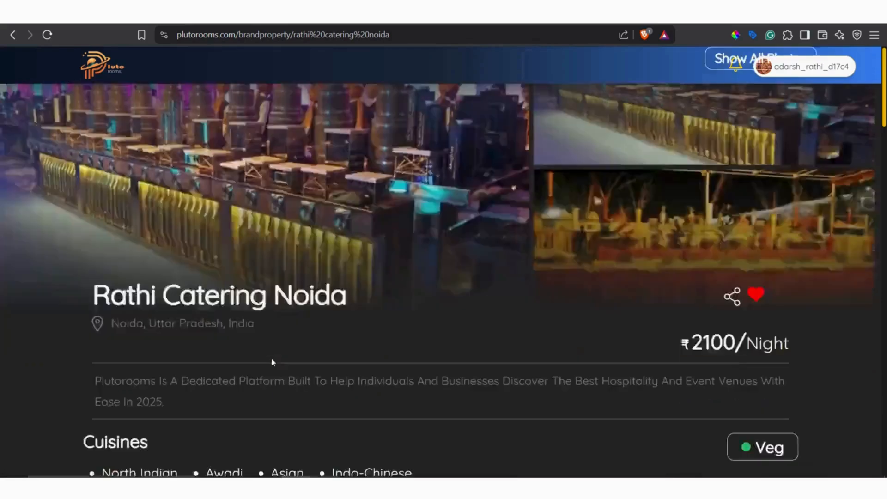
Add a four-star review reading "gdsfgsfd" to the Rathi Catering Noida listing.
scroll(271, 357, "down", 15)
scroll(7, 337, "down", 8)
scroll(76, 331, "up", 3)
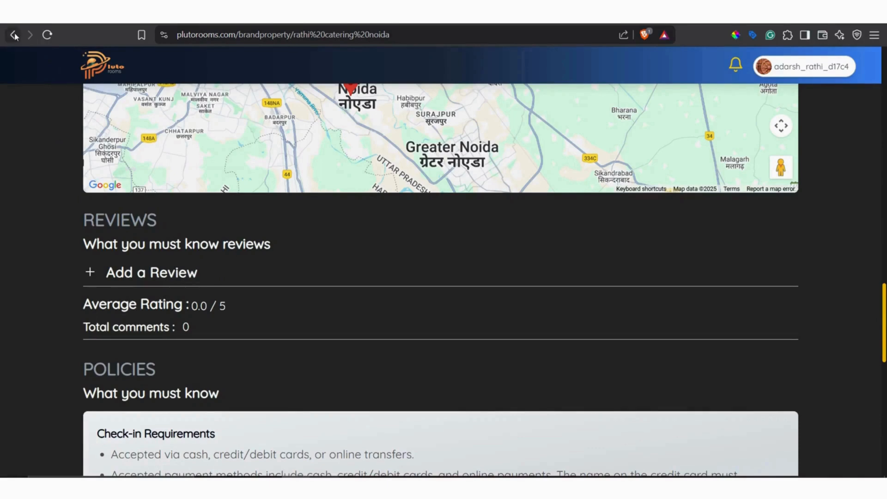
left_click(149, 279)
left_click(166, 310)
type("g")
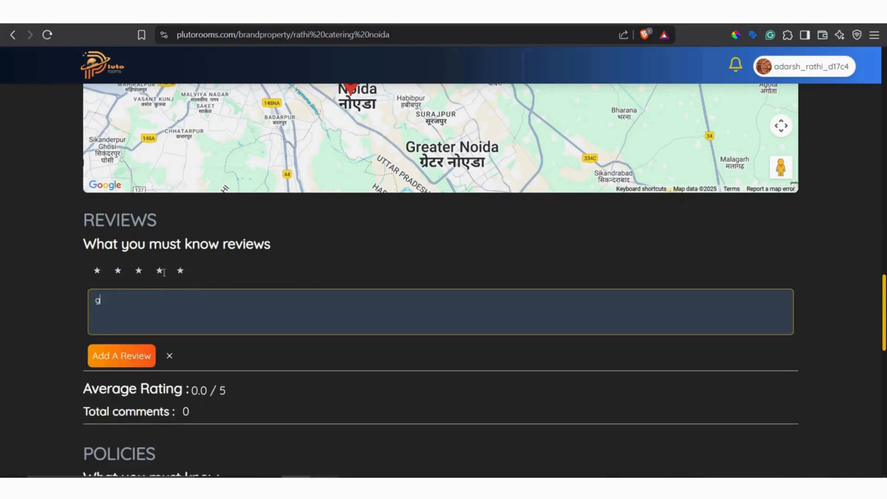
type("dsfgsfd")
left_click(161, 274)
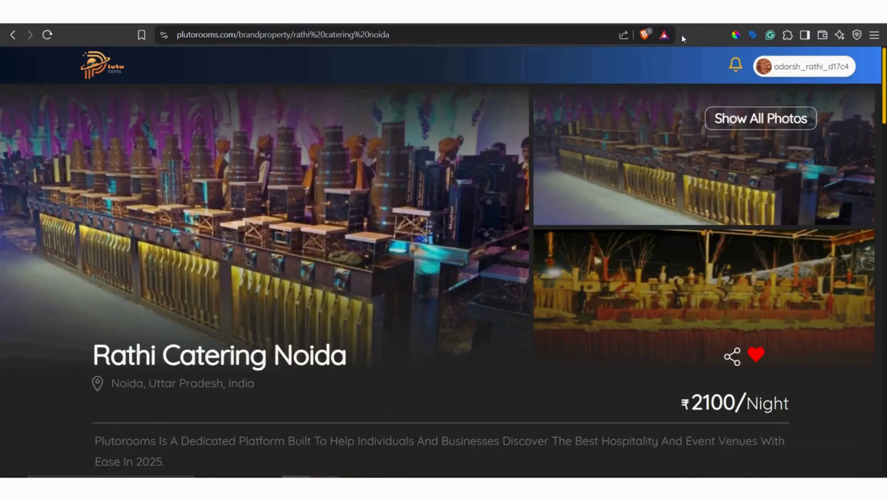
Check the activity notifications for the new Rathi Catering Noida comment, first under comments and then under all activities.
left_click(737, 67)
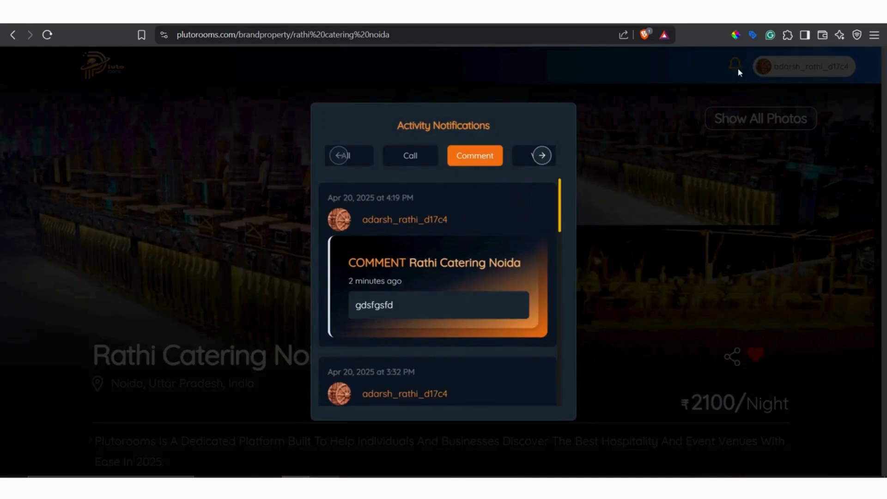
left_click(356, 162)
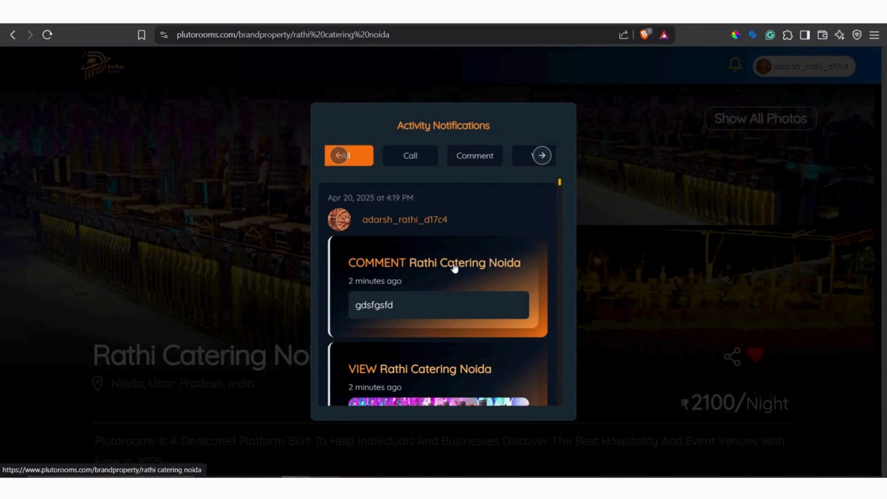
left_click(381, 217)
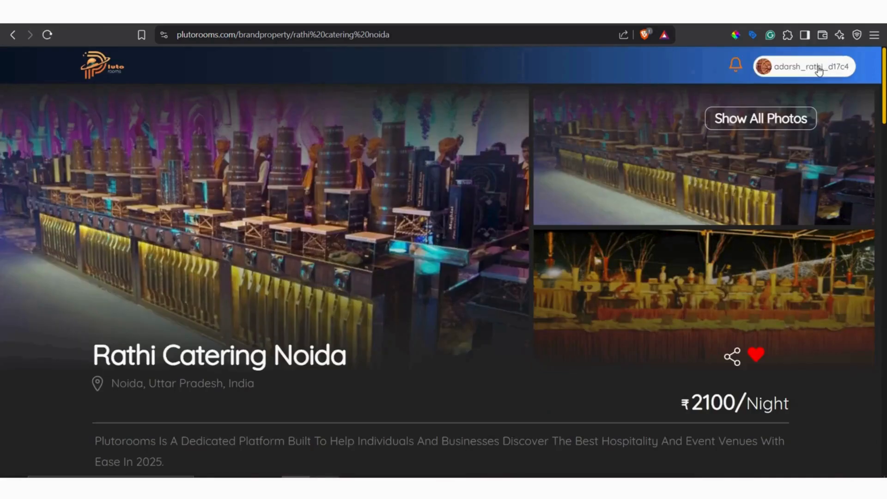
Open the Rathi Catering Noida listing from its newest comment notification and examine the posted review and its date.
left_click(739, 68)
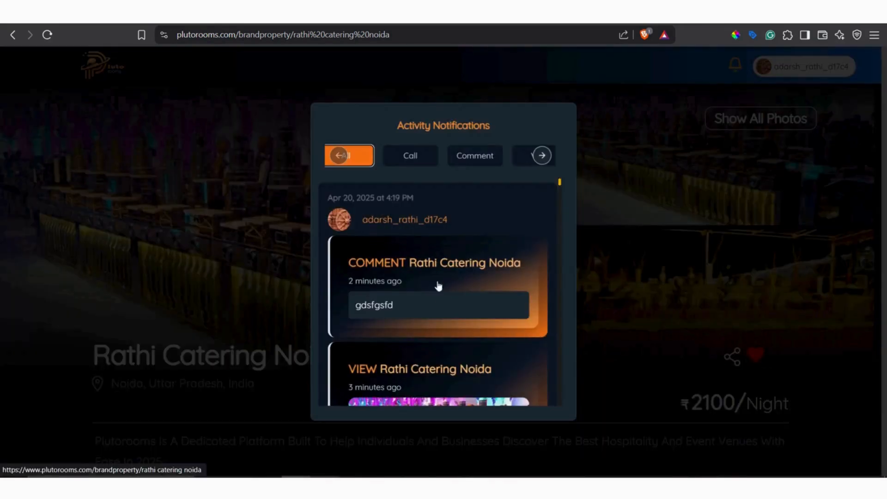
left_click(436, 261)
left_click(181, 369)
scroll(455, 273, "down", 10)
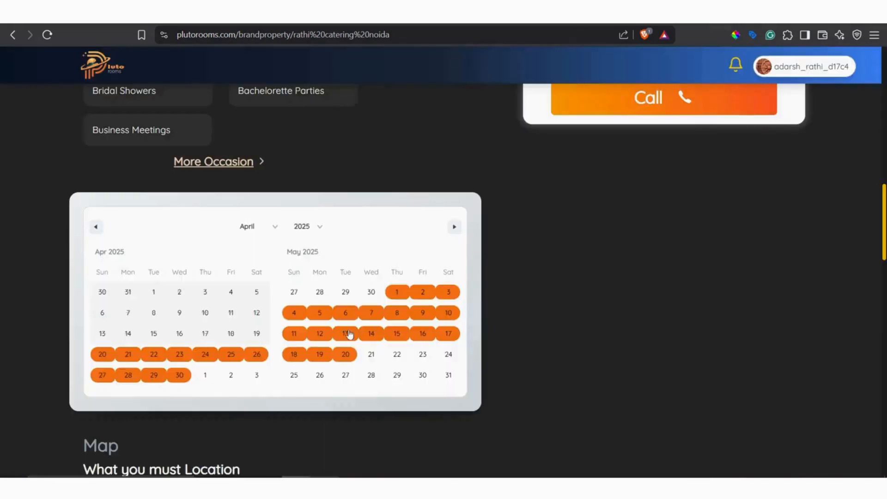
scroll(455, 272, "down", 15)
scroll(178, 325, "up", 5)
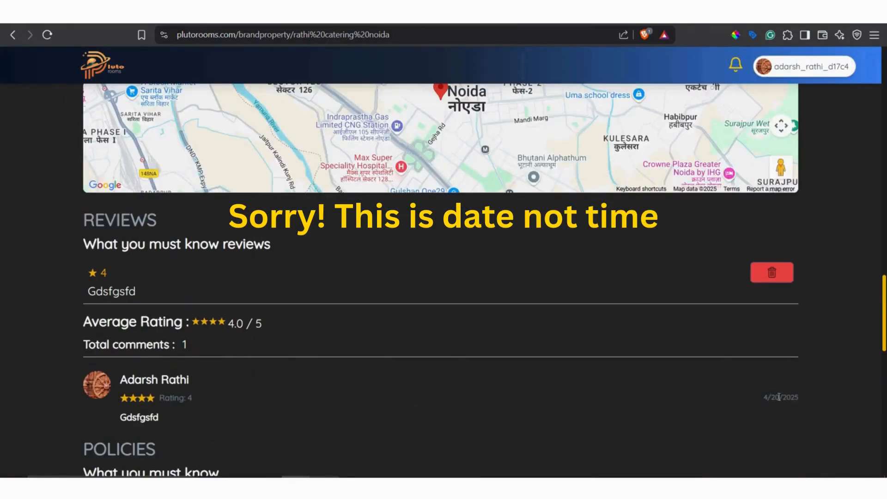
Recheck the time on the comment notification, then delete the review from the Rathi Catering Noida listing.
left_click(735, 66)
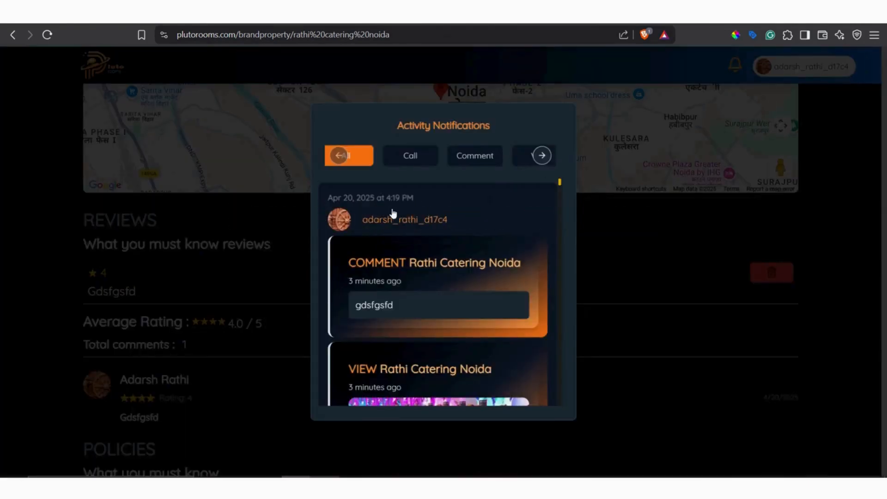
left_click(658, 263)
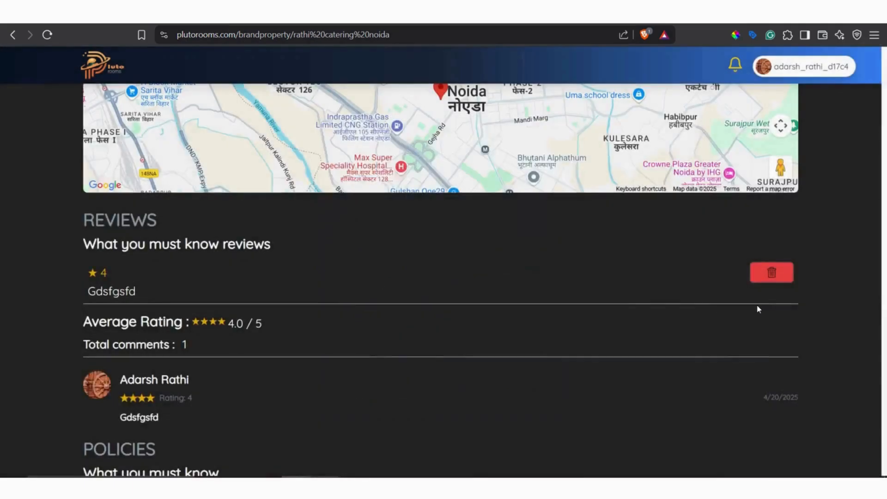
left_click(769, 275)
scroll(277, 304, "up", 6)
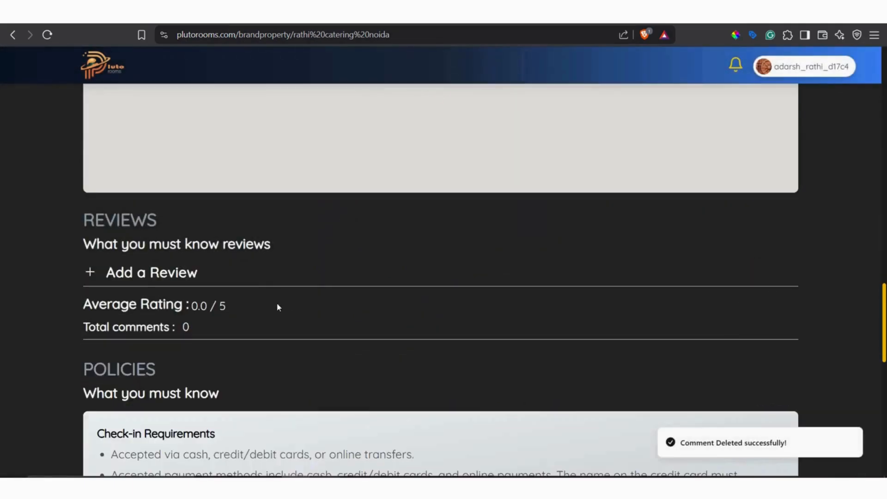